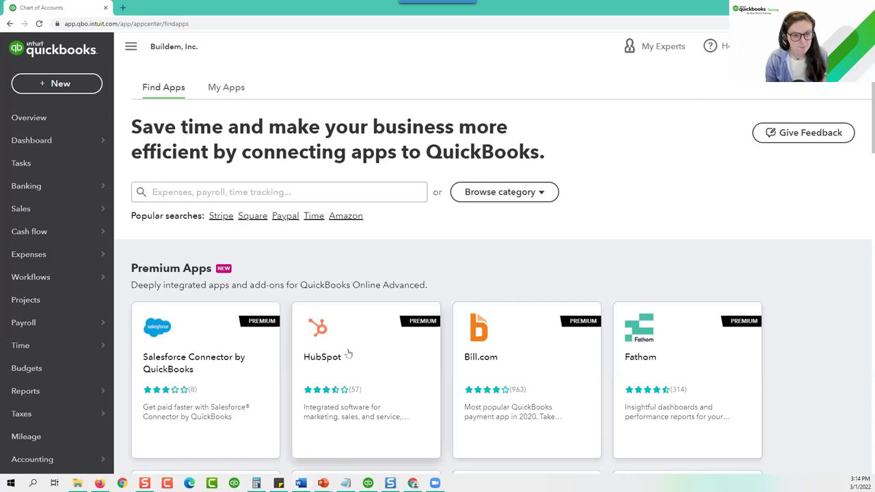
# Open the dashboard and look over the transaction types available for new customer, vendor, employee and other entries.
pyautogui.hotkey('alt', 'Tab')
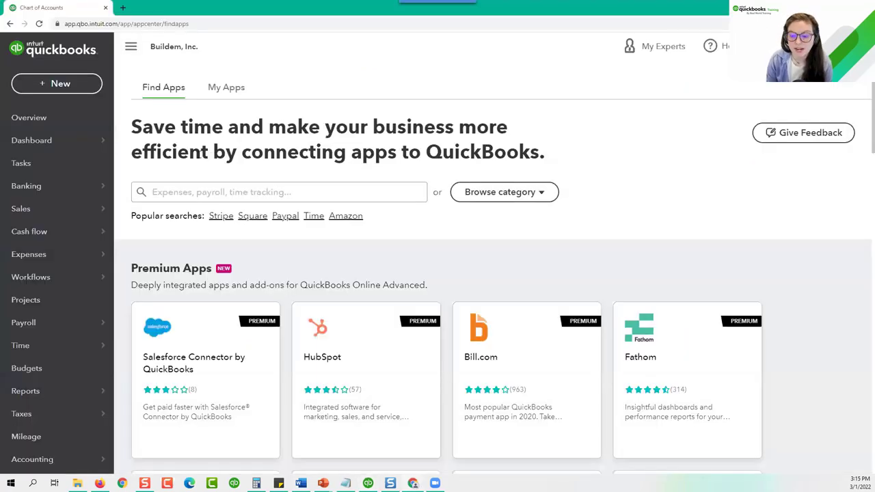
pyautogui.click(103, 141)
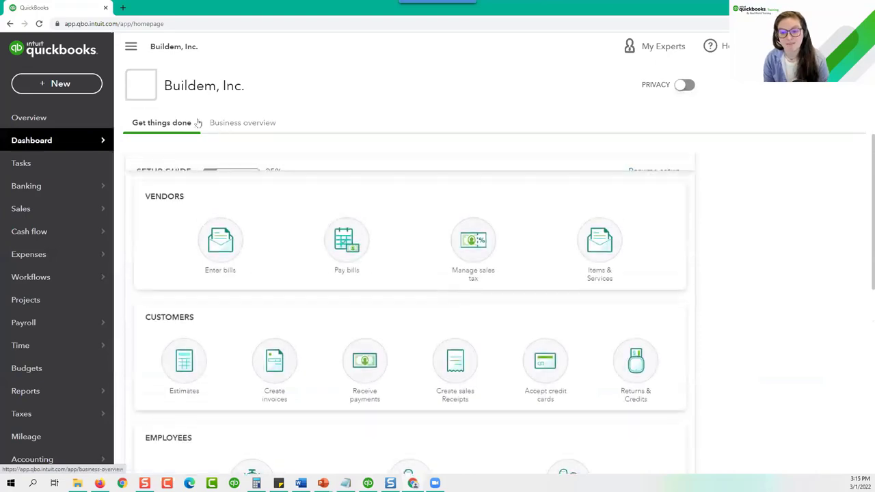
pyautogui.click(83, 88)
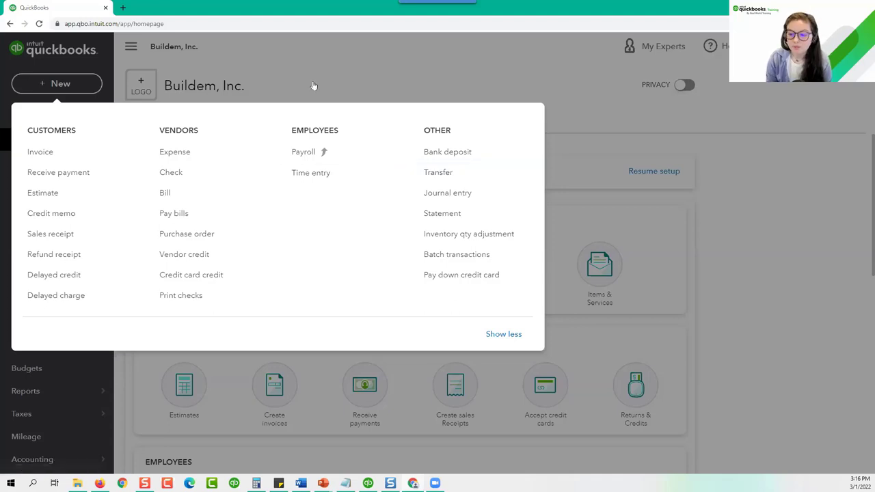
pyautogui.click(68, 120)
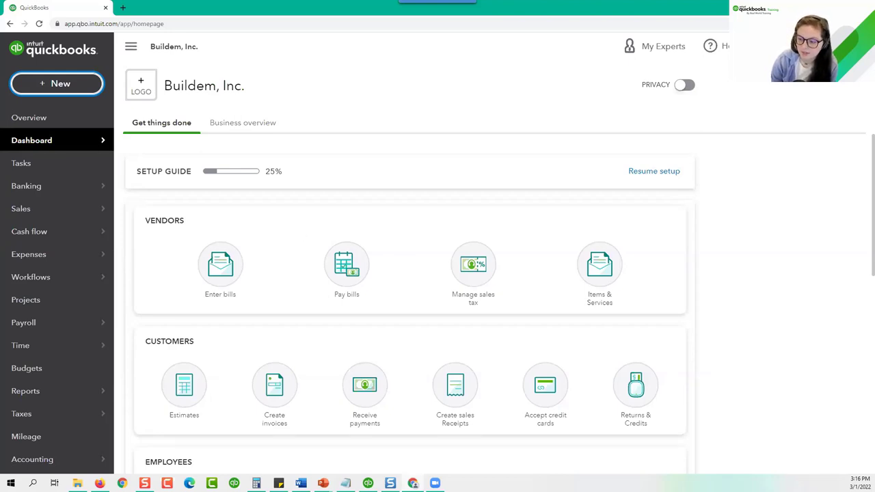
# Open the account and settings page and review the company's name, type, contact and address information.
pyautogui.click(750, 46)
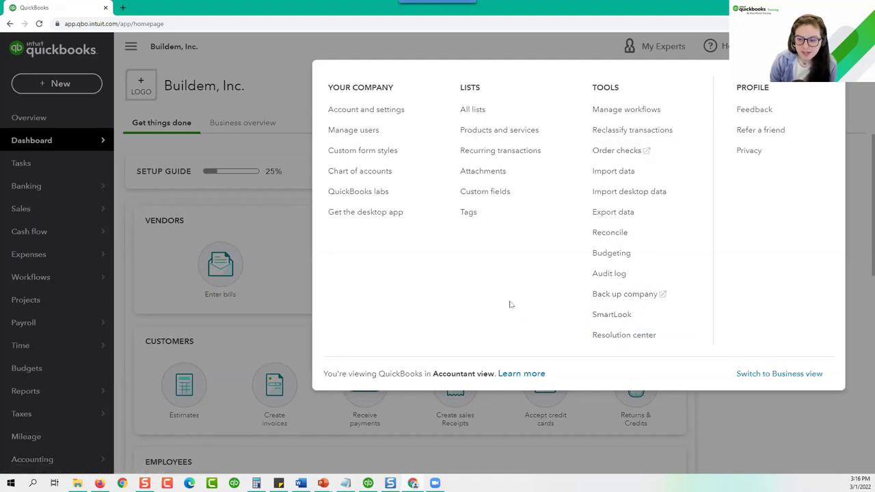
pyautogui.click(386, 120)
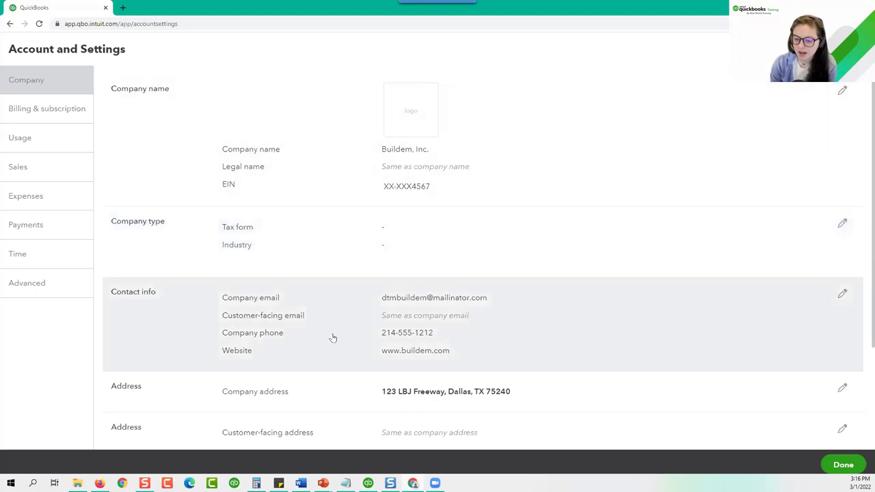
pyautogui.scroll(-2, 333, 337)
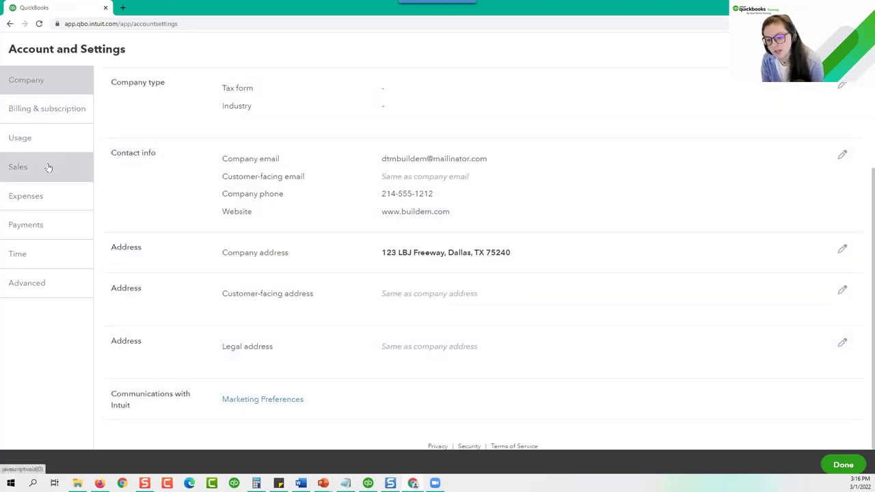
# Review the Sales settings, from sales form content down to progress invoicing and statements.
pyautogui.click(48, 167)
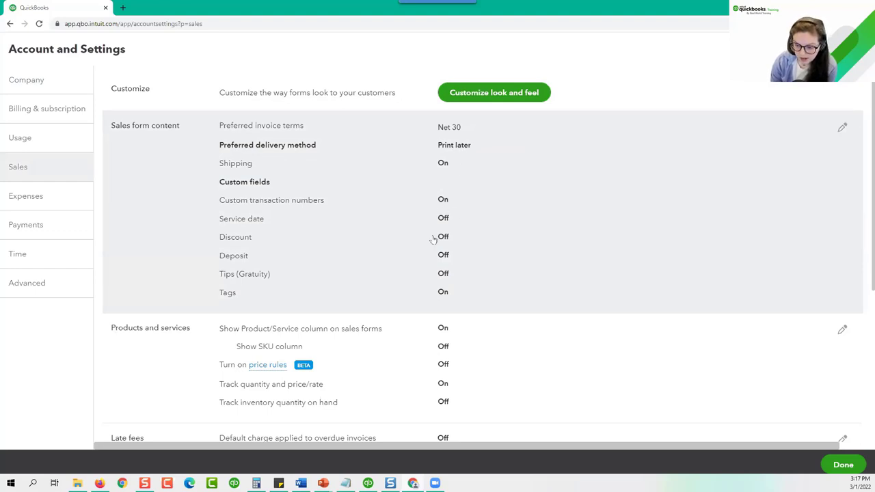
pyautogui.scroll(-3, 433, 237)
pyautogui.scroll(-1, 433, 240)
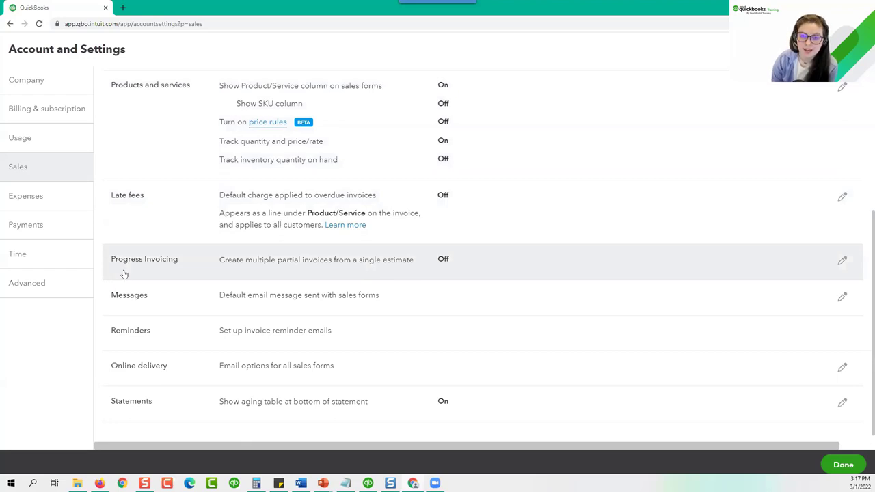
pyautogui.click(367, 270)
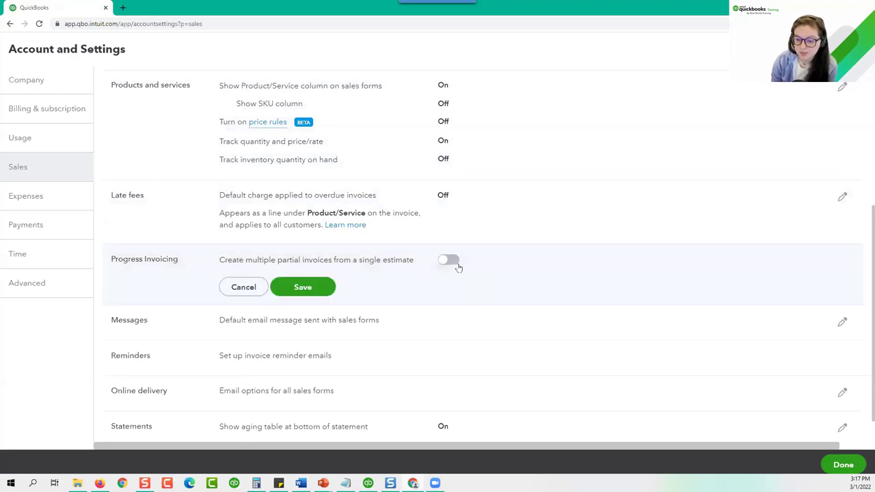
pyautogui.click(453, 261)
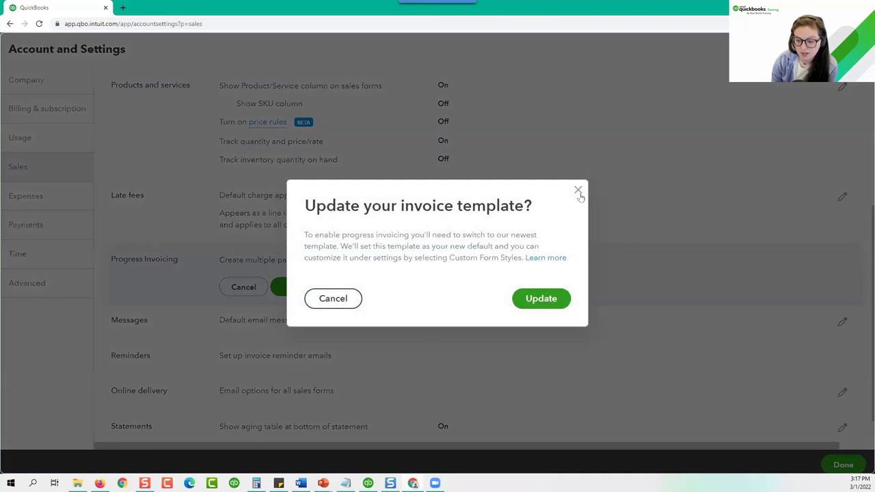
pyautogui.click(578, 191)
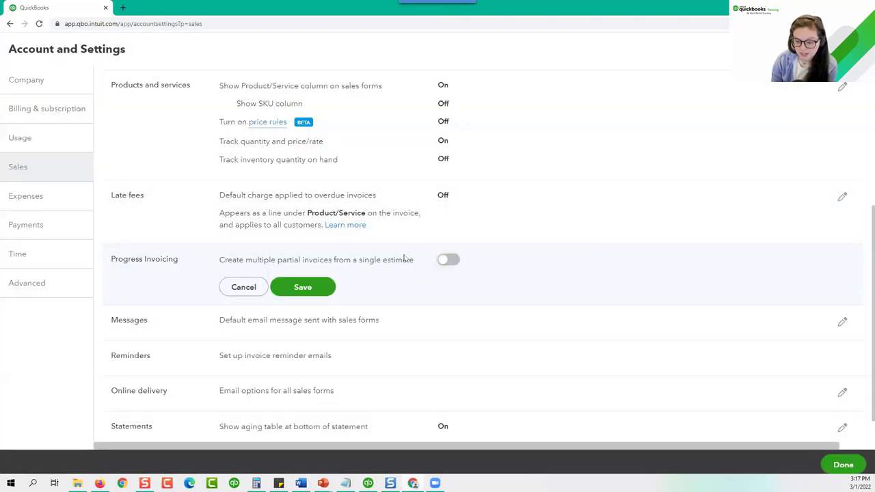
# Open the default email message settings for sales forms, saving pending changes, and review the message options.
pyautogui.scroll(-2, 369, 270)
pyautogui.click(220, 291)
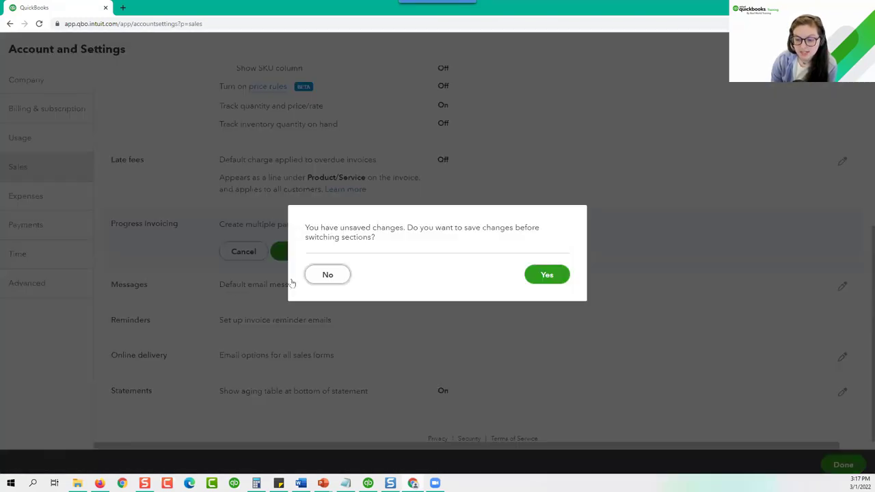
pyautogui.click(545, 275)
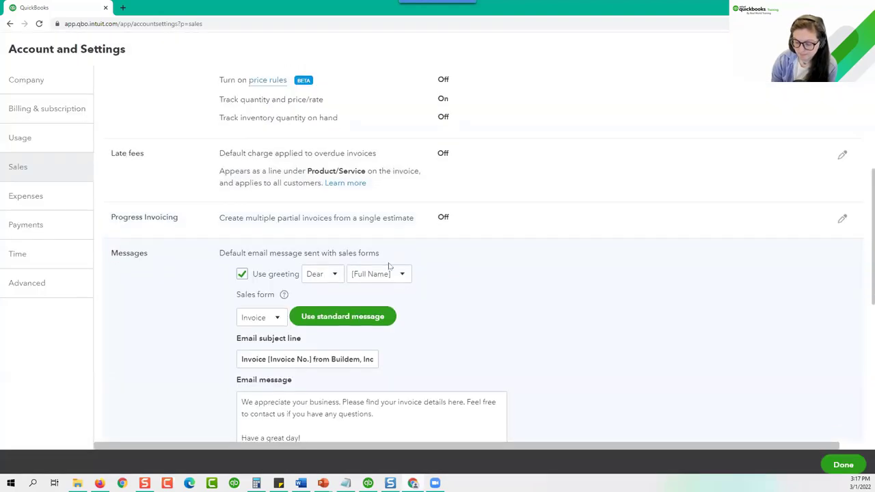
pyautogui.scroll(-3, 342, 321)
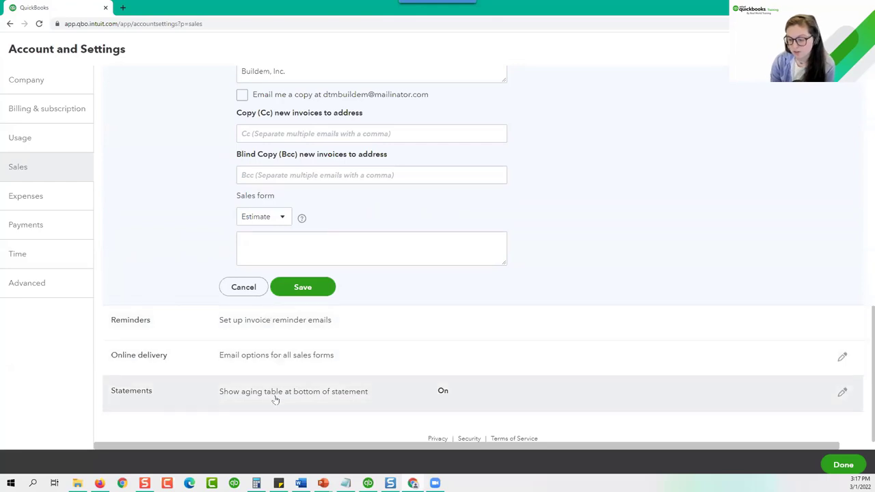
# Review the bills and expenses options in the Expenses settings and save them as they are.
pyautogui.click(32, 196)
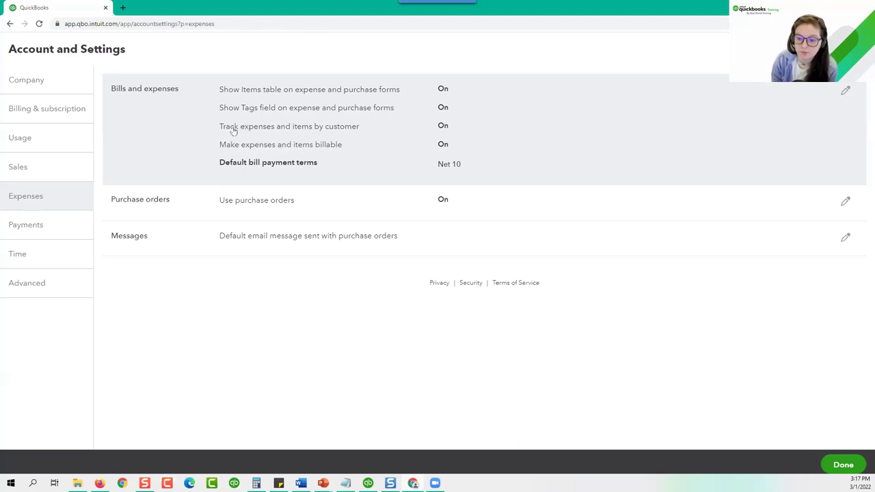
pyautogui.click(230, 131)
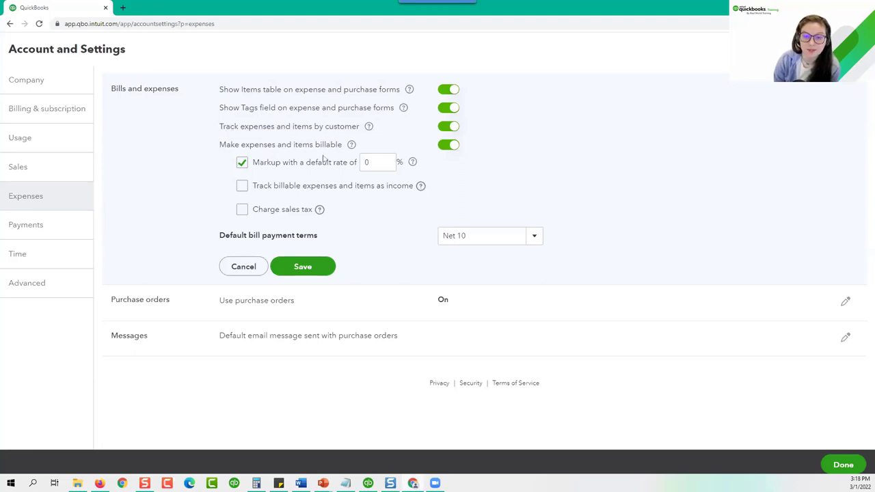
pyautogui.click(316, 268)
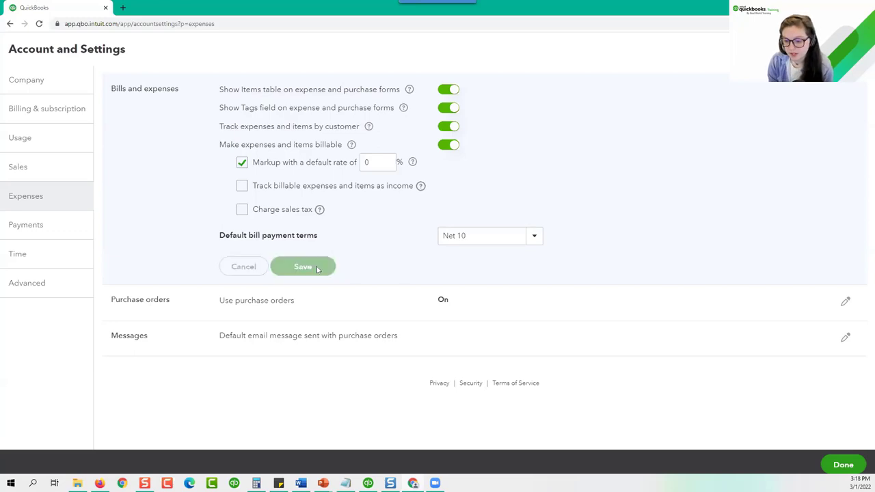
# In the Advanced settings, enable account numbers for the chart of accounts, have them shown, and save.
pyautogui.click(54, 296)
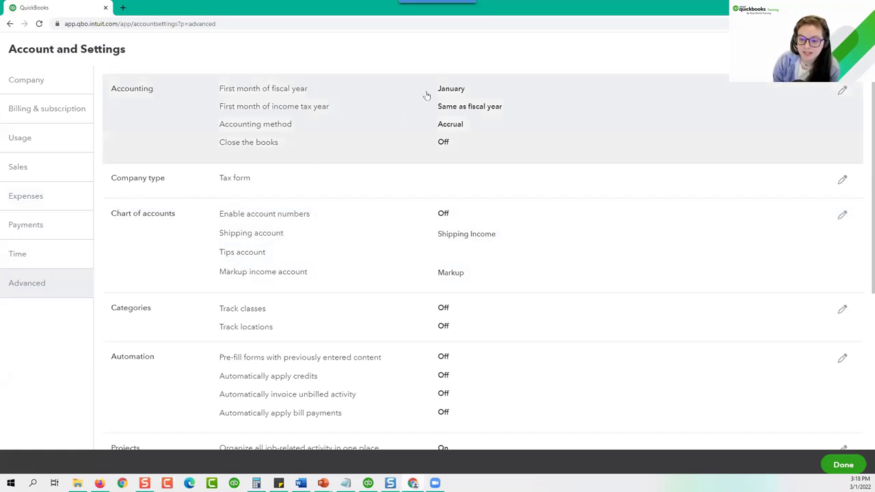
pyautogui.click(439, 150)
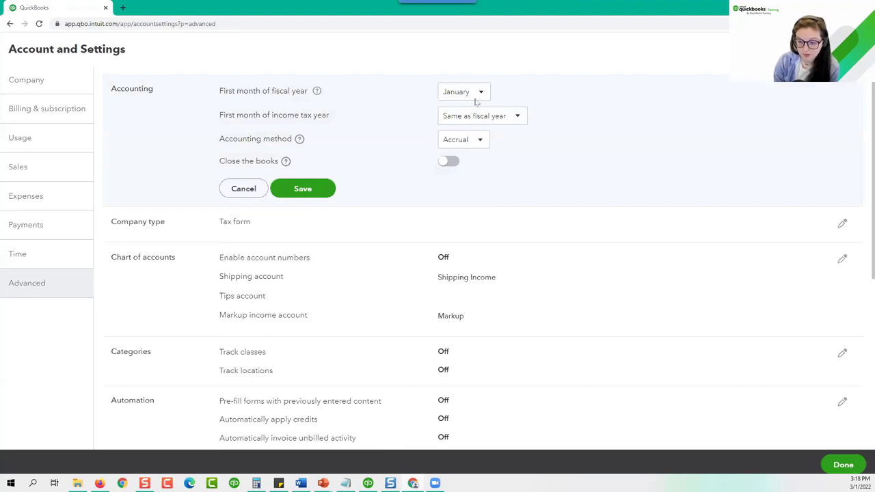
pyautogui.scroll(-1, 372, 258)
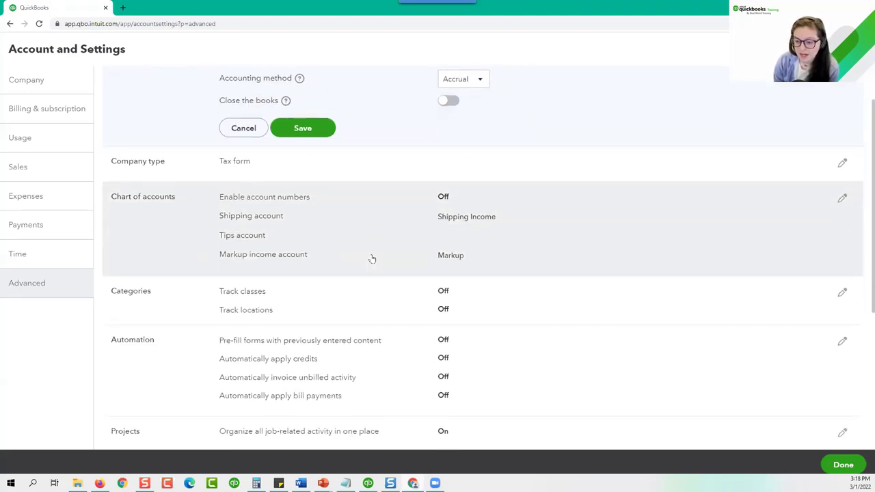
pyautogui.click(372, 199)
pyautogui.click(449, 155)
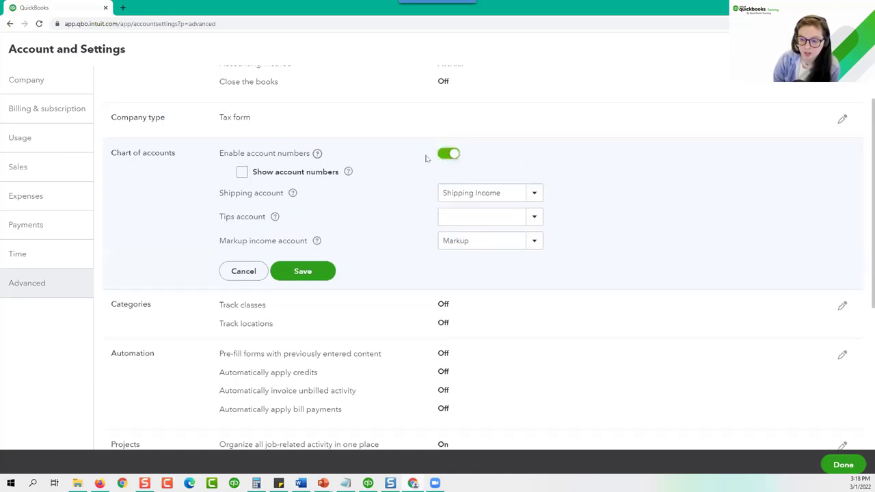
pyautogui.click(243, 173)
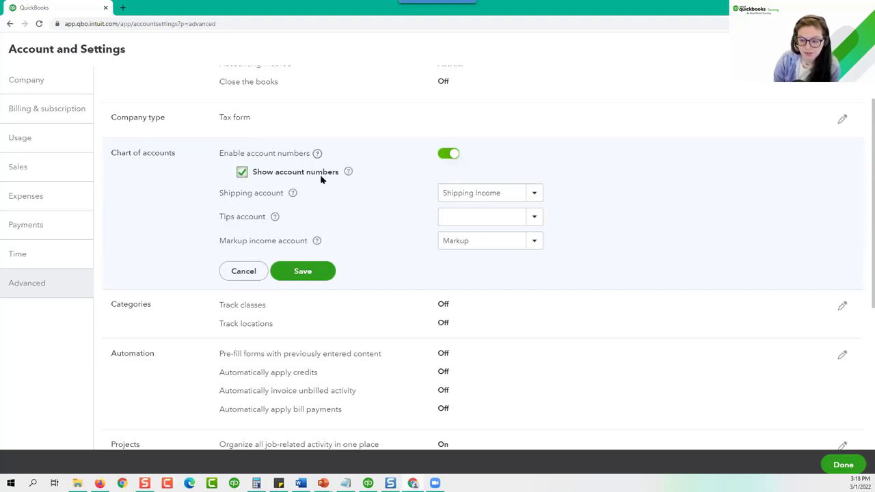
pyautogui.click(321, 276)
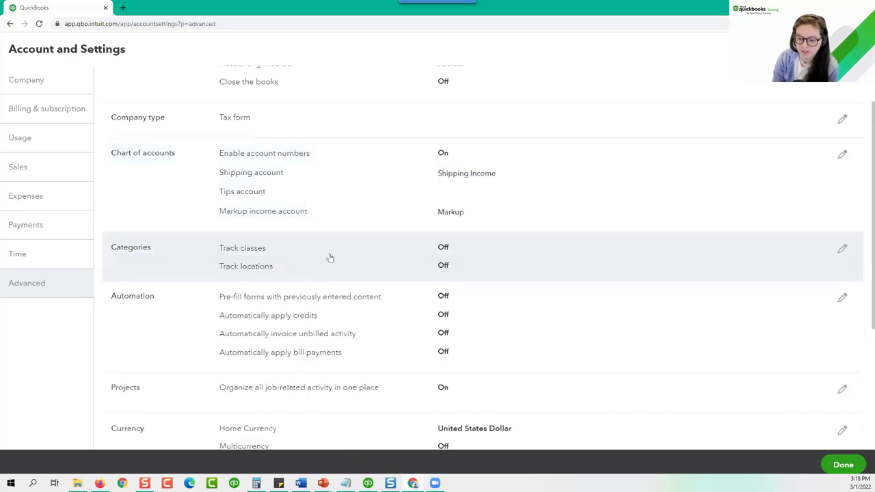
# Review the remaining Advanced settings, close the settings page, and look over the company, lists and tools options.
pyautogui.scroll(-3, 342, 250)
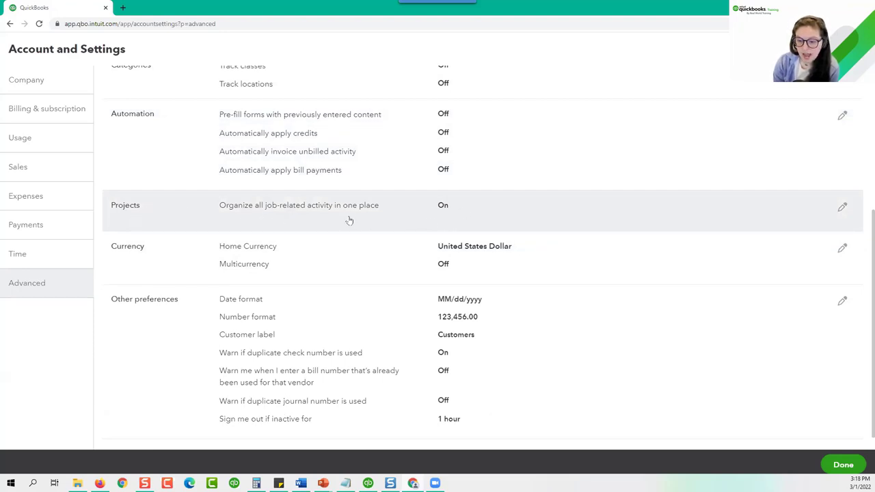
pyautogui.scroll(-1, 348, 220)
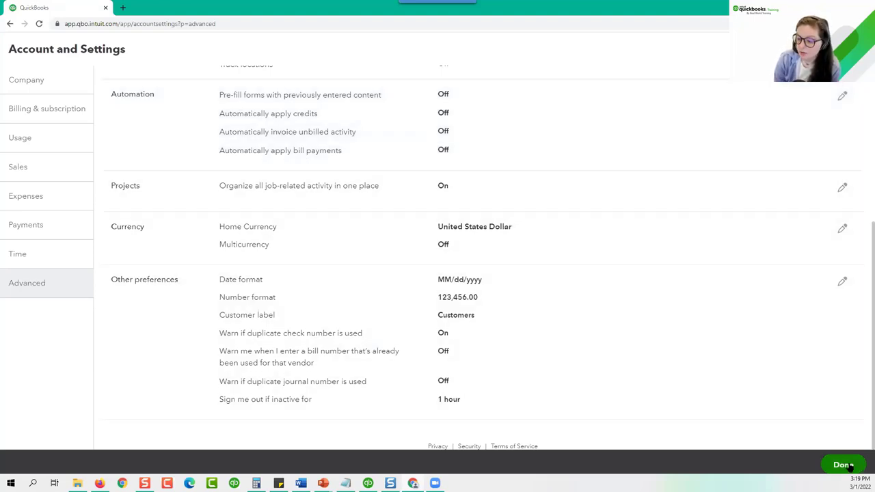
pyautogui.click(842, 466)
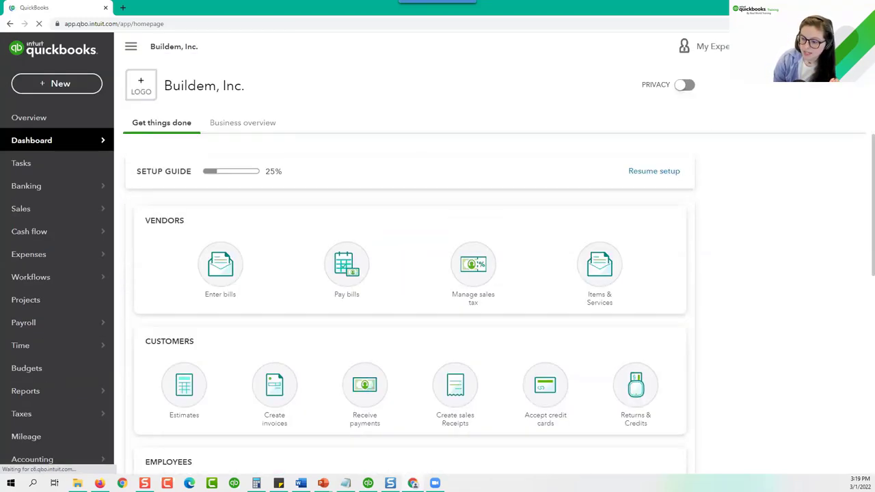
pyautogui.click(828, 45)
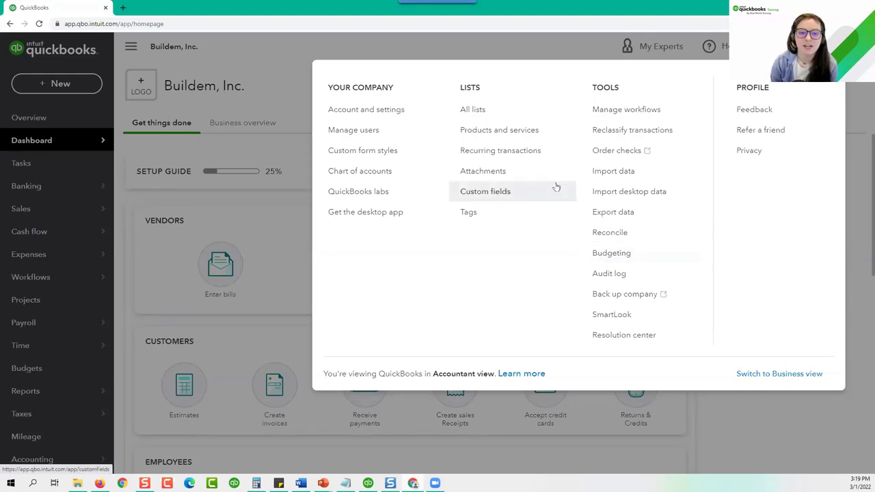
pyautogui.click(285, 61)
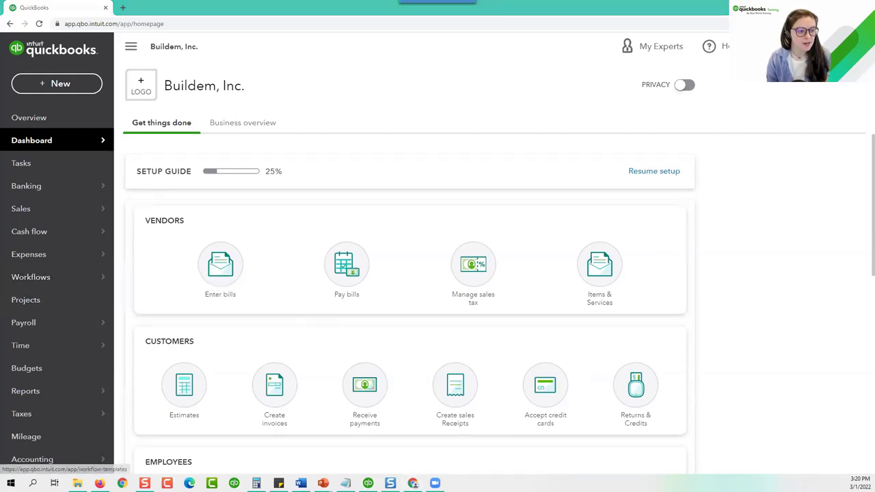
# Switch to QuickBooks Desktop, open the Customer Center, and view the information and transactions for Aaron's Photography Studio.
pyautogui.hotkey('alt', 'Tab')
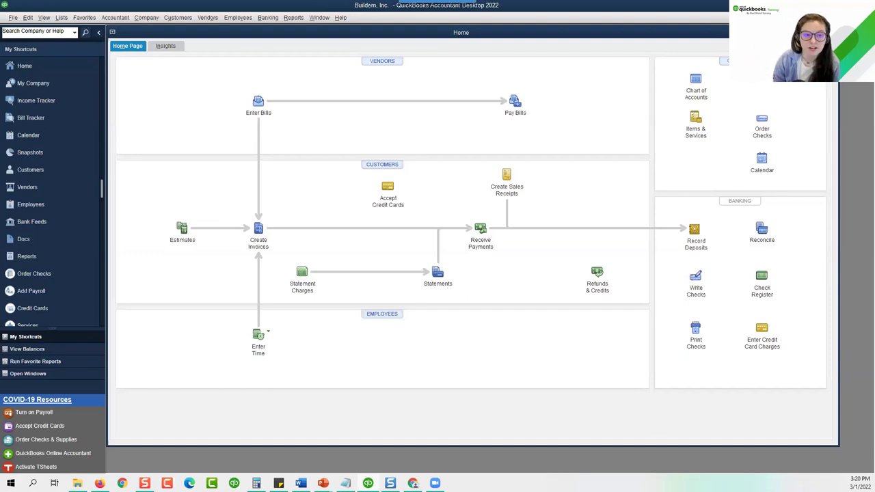
pyautogui.click(381, 169)
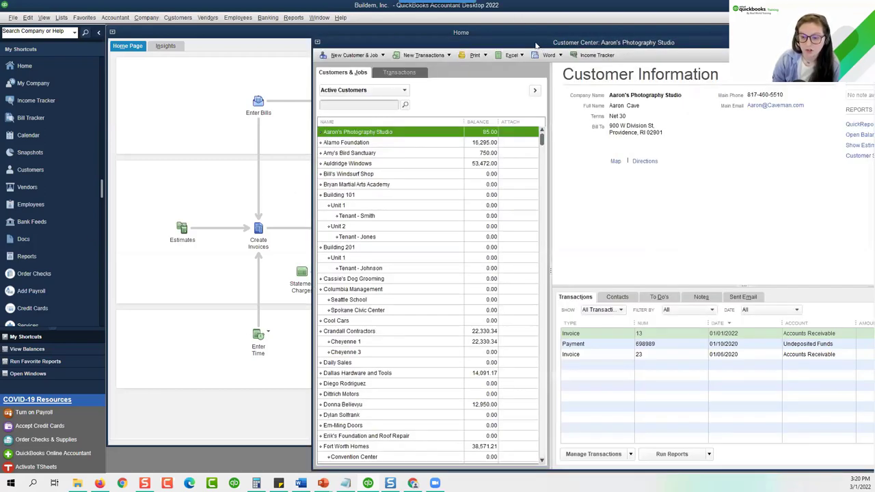
pyautogui.moveTo(536, 45); pyautogui.dragTo(391, 34)
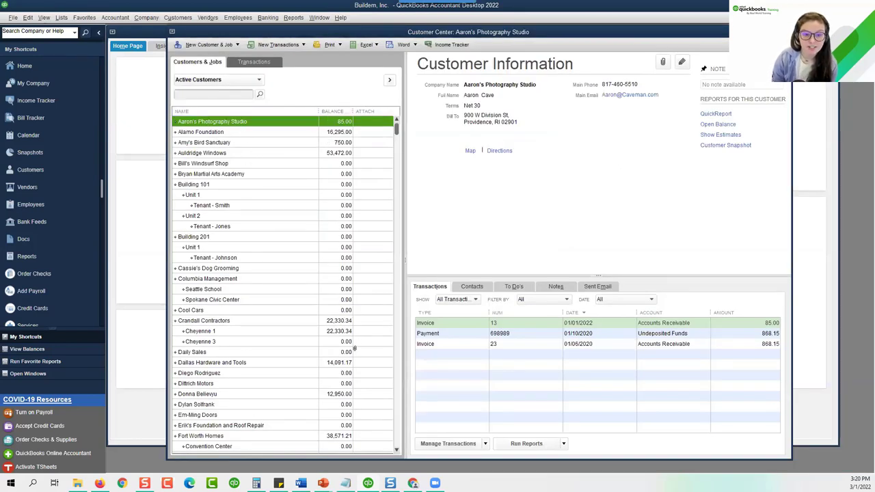
pyautogui.click(197, 142)
pyautogui.click(212, 122)
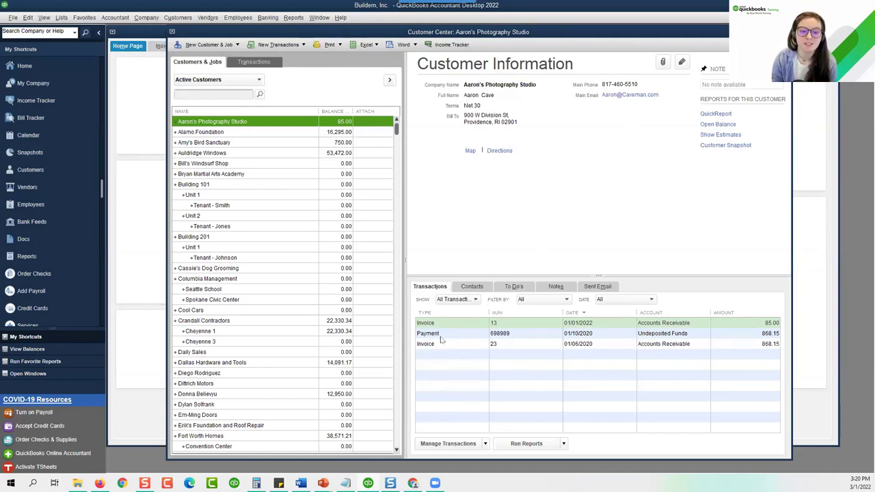
# Open the Vendor Center to view the vendor list and transactions, and close both the vendor and customer windows.
pyautogui.click(207, 17)
pyautogui.click(207, 17)
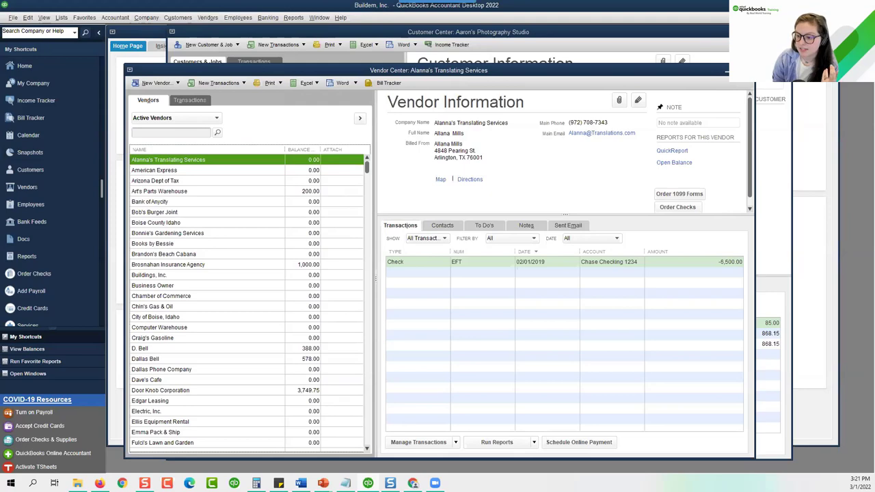
pyautogui.click(726, 70)
pyautogui.click(727, 32)
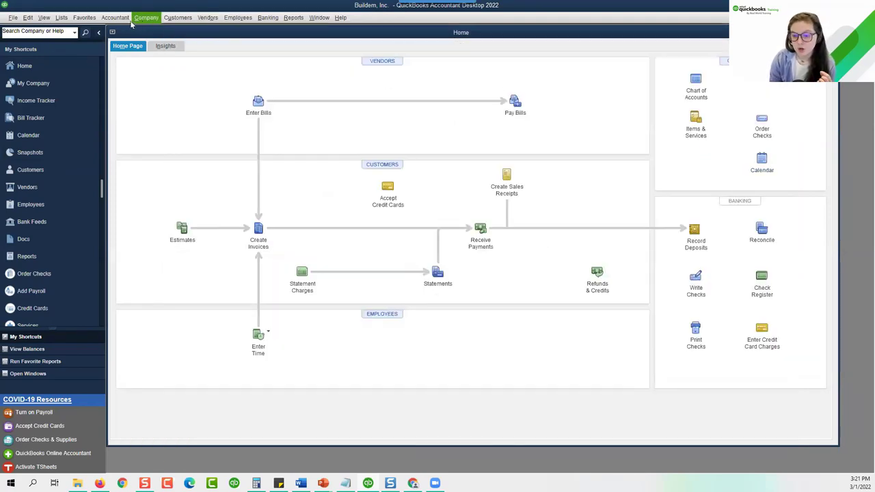
# Open the Item List, view the details of the 49.95 lock repair service subitem, and close the item and the list.
pyautogui.click(61, 18)
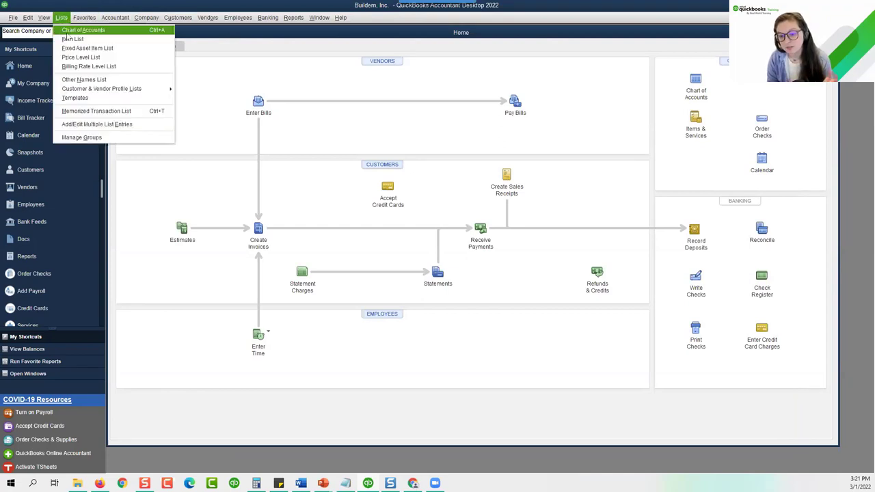
pyautogui.click(71, 39)
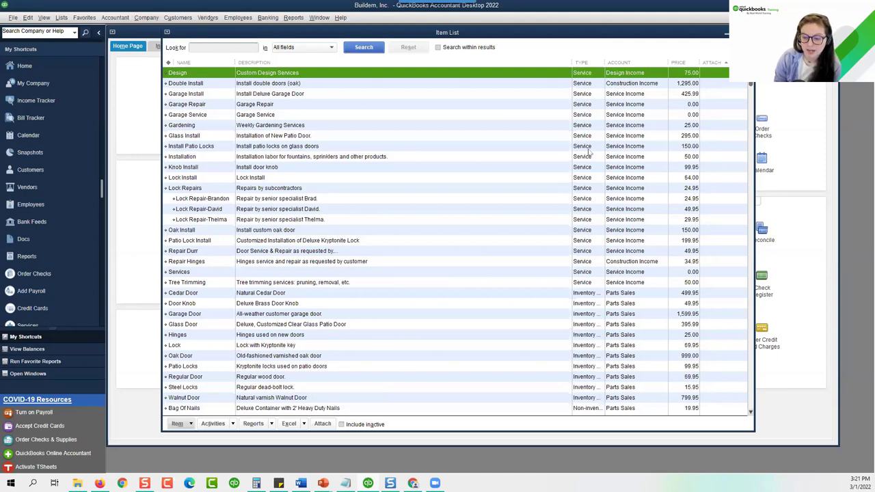
pyautogui.click(582, 209)
pyautogui.doubleClick(582, 209)
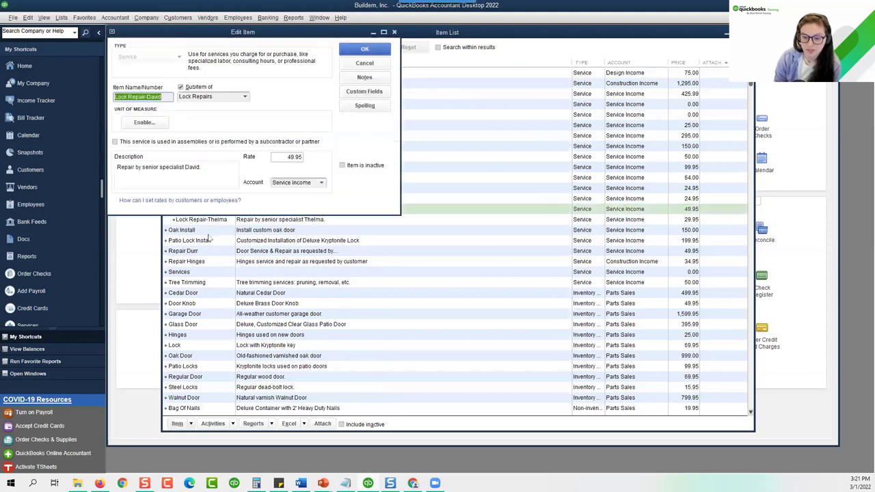
pyautogui.click(382, 49)
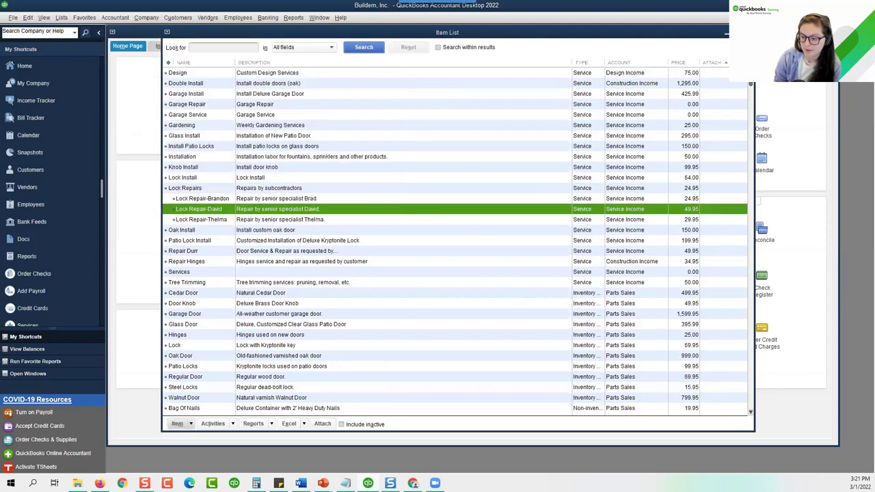
pyautogui.press('Escape')
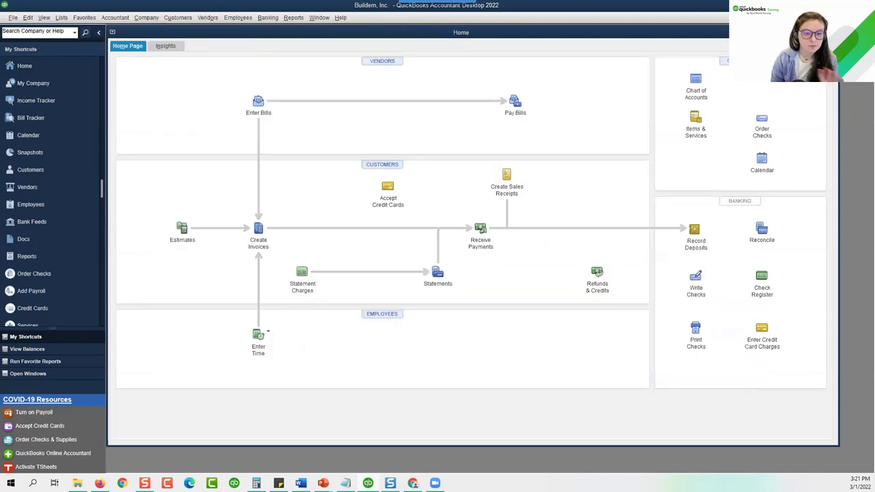
# Open the Chart of Accounts, reposition its window so the whole account list fits on screen, and close it.
pyautogui.click(695, 81)
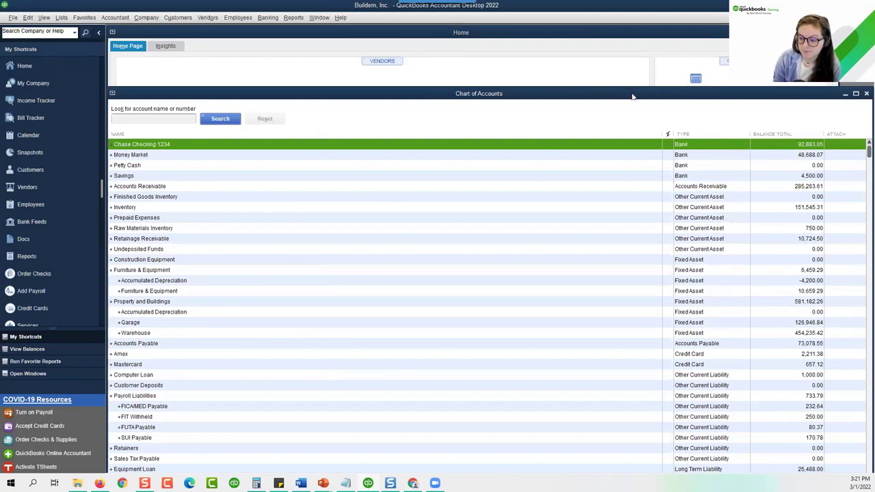
pyautogui.moveTo(628, 96); pyautogui.dragTo(550, 93)
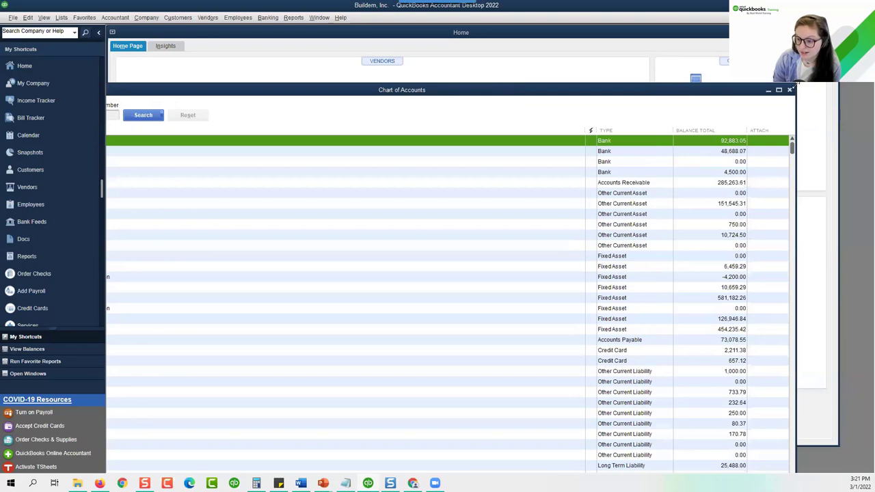
pyautogui.moveTo(730, 86); pyautogui.dragTo(723, 69)
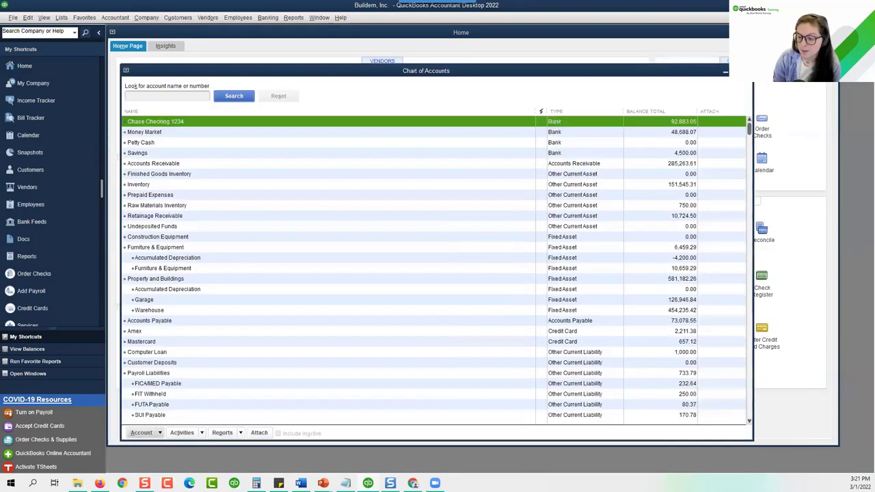
pyautogui.click(725, 71)
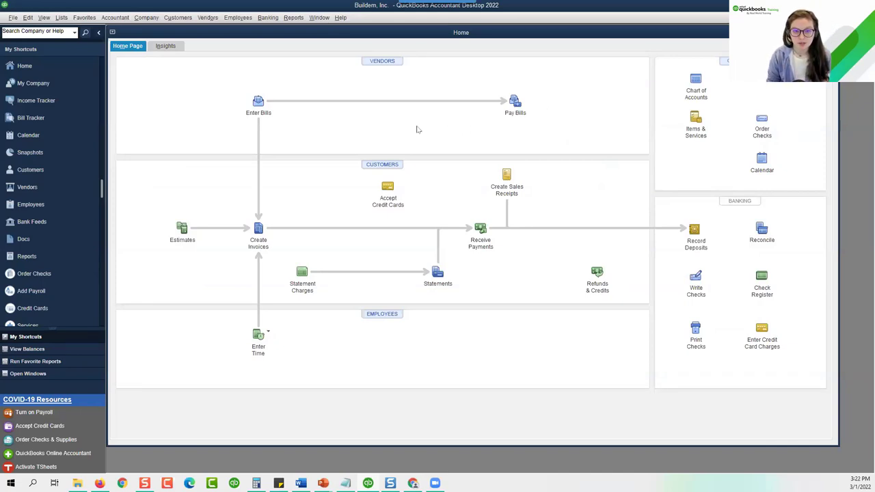
# Switch to QuickBooks Online, open the customer list, and look over its overdue filter and column display options.
pyautogui.hotkey('alt', 'Tab')
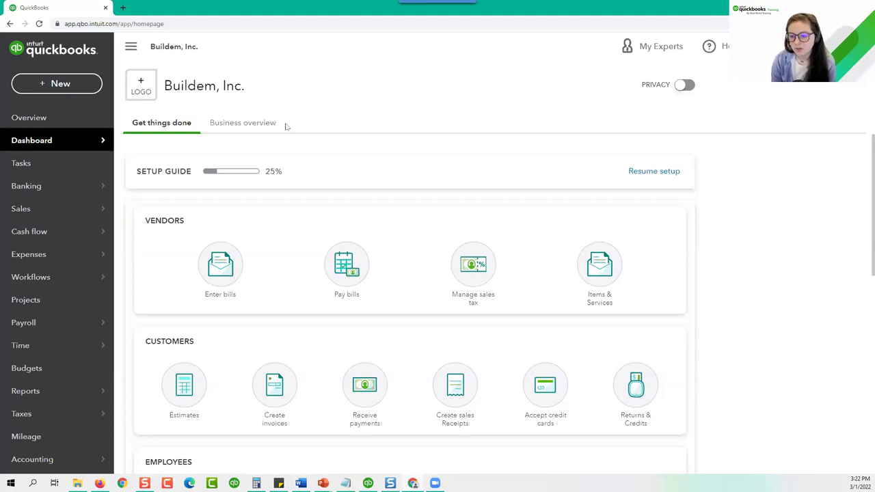
pyautogui.moveTo(54, 214)
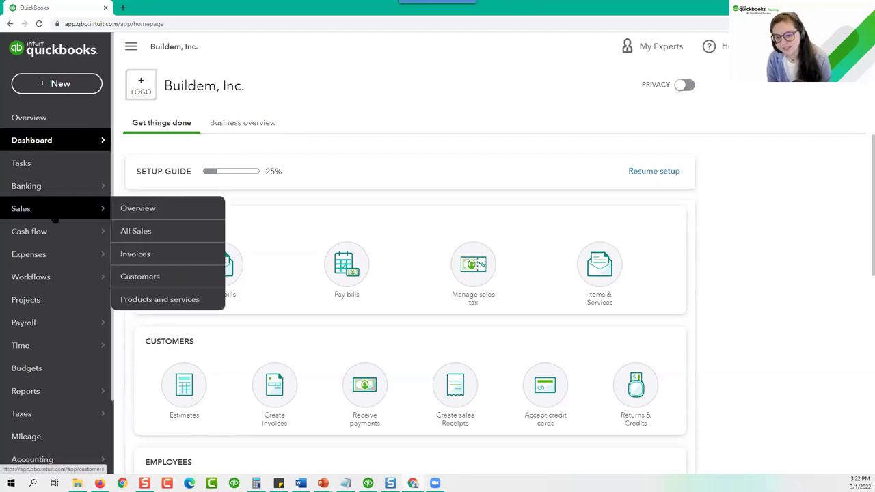
pyautogui.click(133, 277)
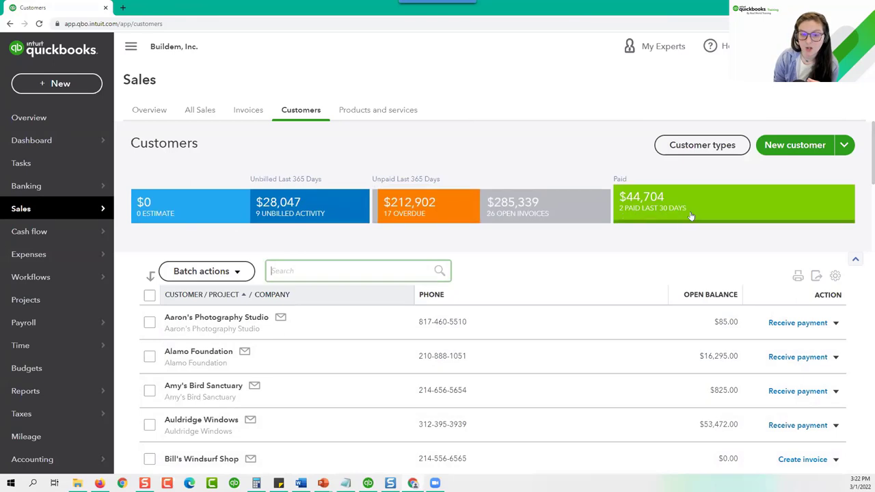
pyautogui.click(441, 217)
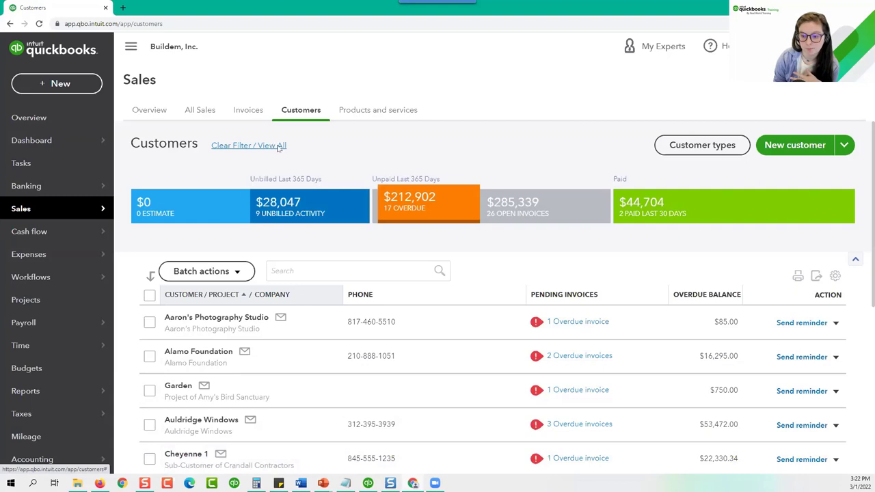
pyautogui.click(422, 216)
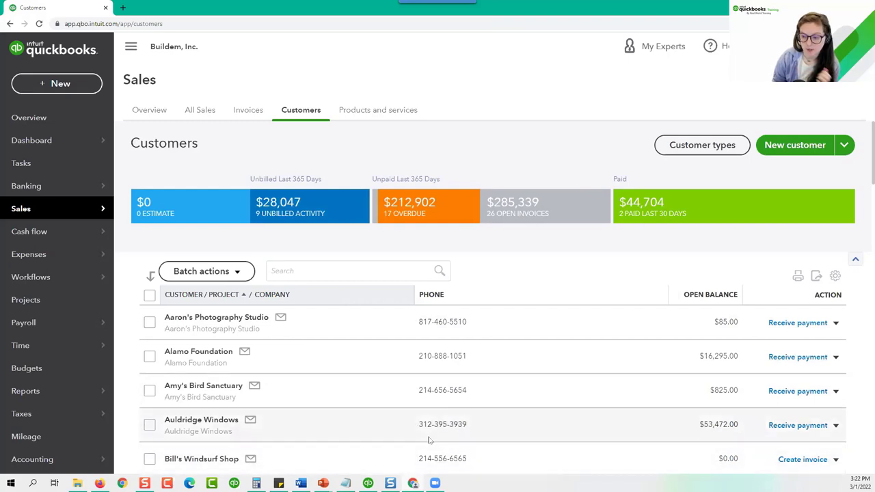
pyautogui.click(835, 276)
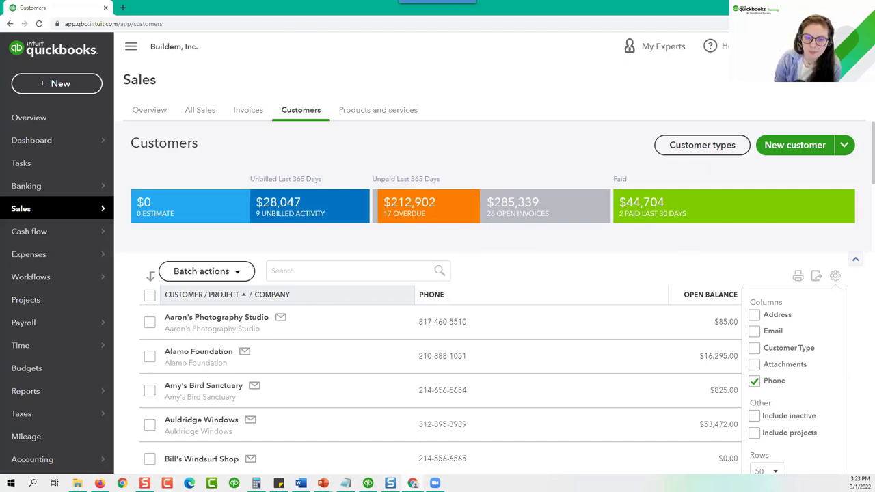
# Open Aaron's Photography Studio, view its projects and transactions, and collapse and restore the customer side list.
pyautogui.click(173, 317)
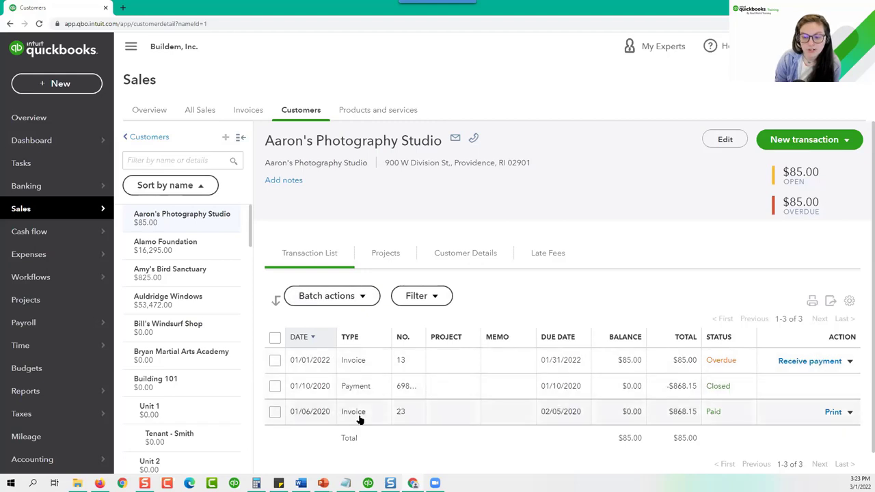
pyautogui.click(395, 260)
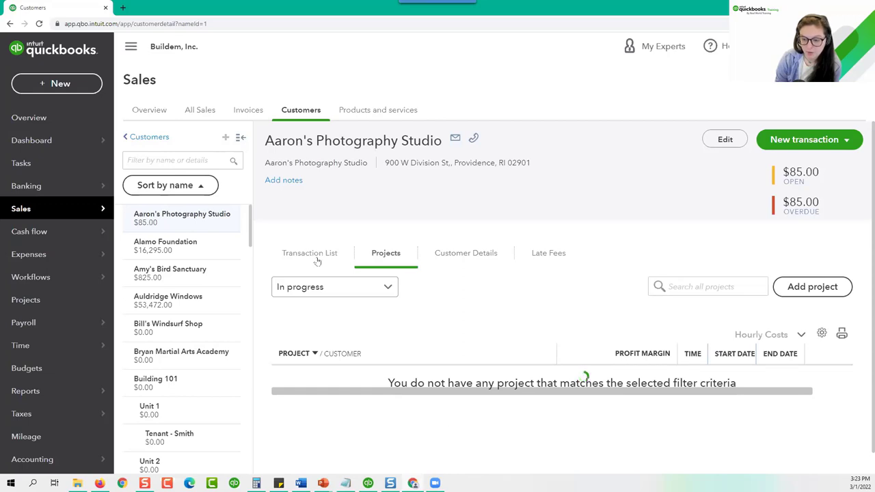
pyautogui.moveTo(314, 257); pyautogui.dragTo(318, 258)
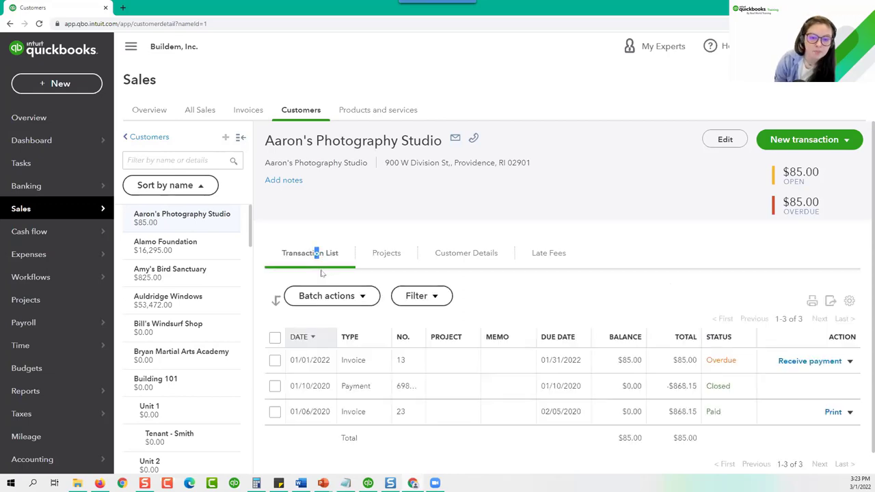
pyautogui.click(240, 136)
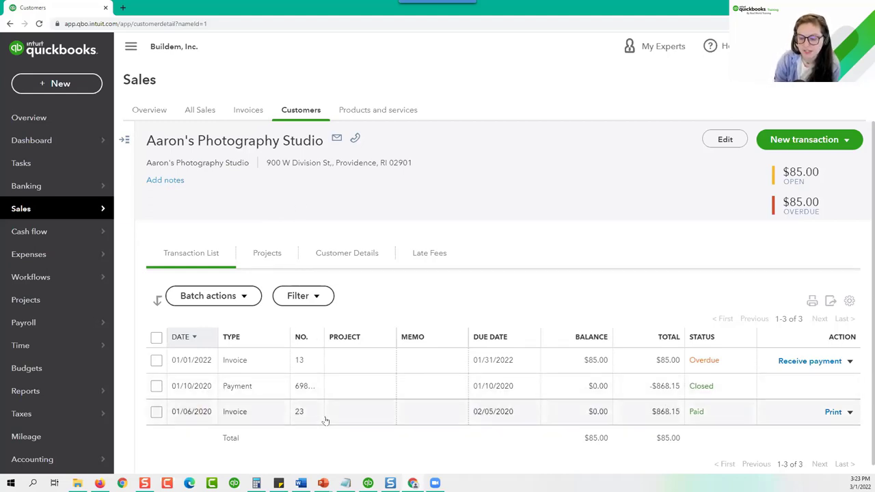
pyautogui.click(124, 140)
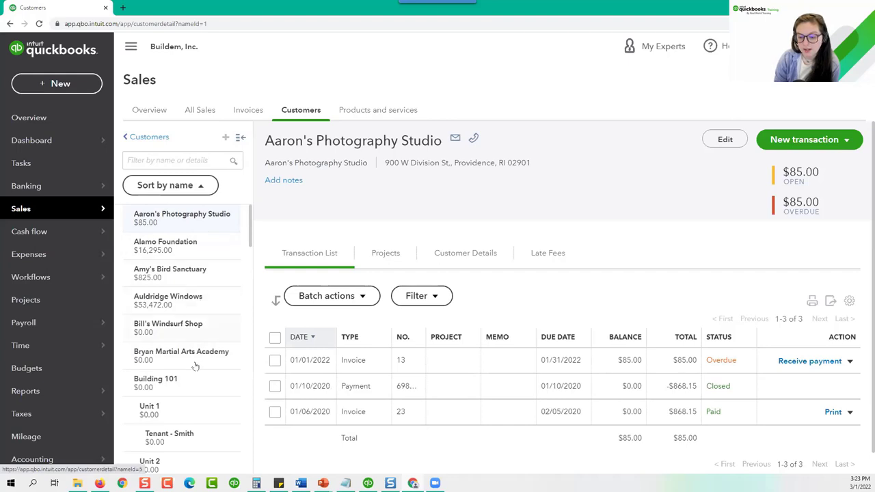
# Filter the customer side list by "sue" and open the Sue's Skis record.
pyautogui.scroll(-9, 181, 386)
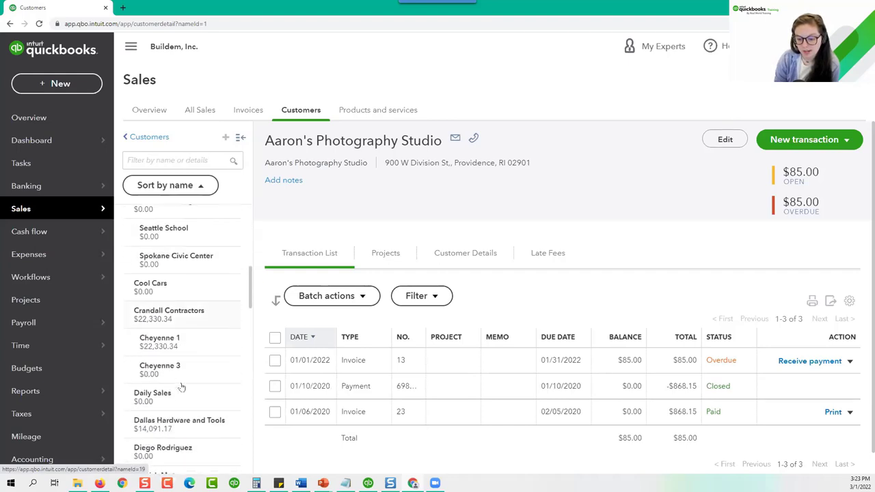
pyautogui.scroll(-3, 181, 386)
pyautogui.click(150, 161)
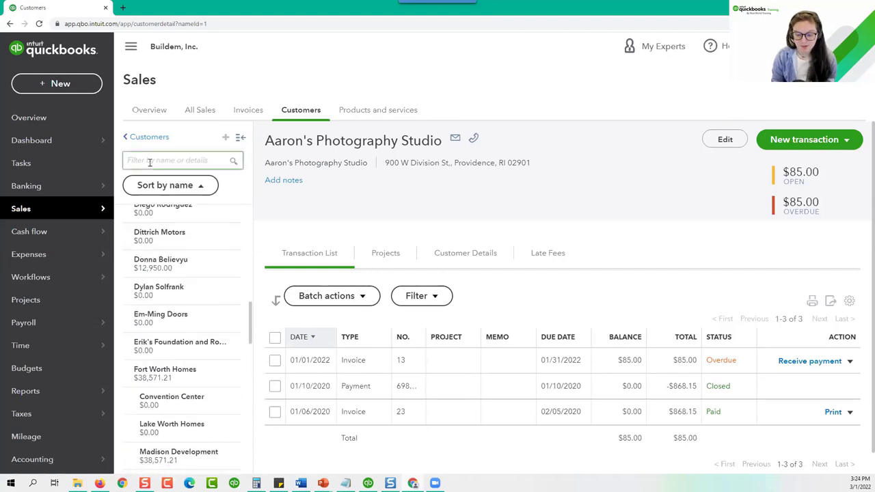
pyautogui.write('sue')
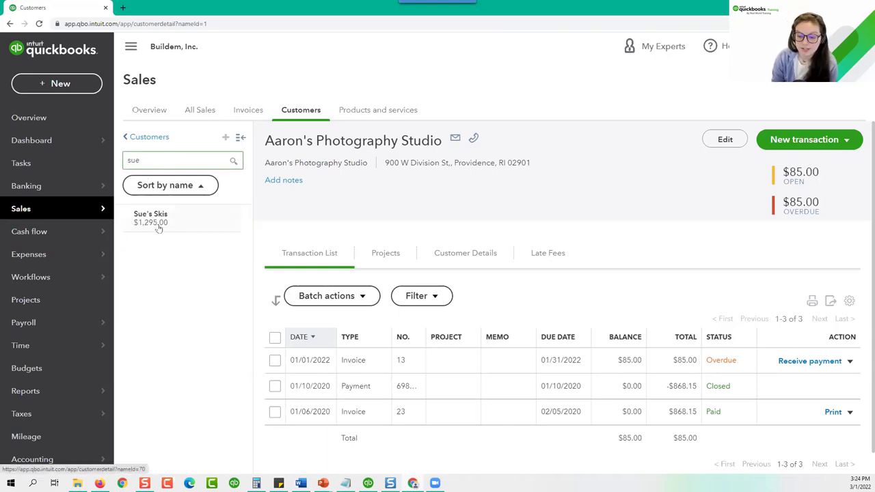
pyautogui.click(157, 226)
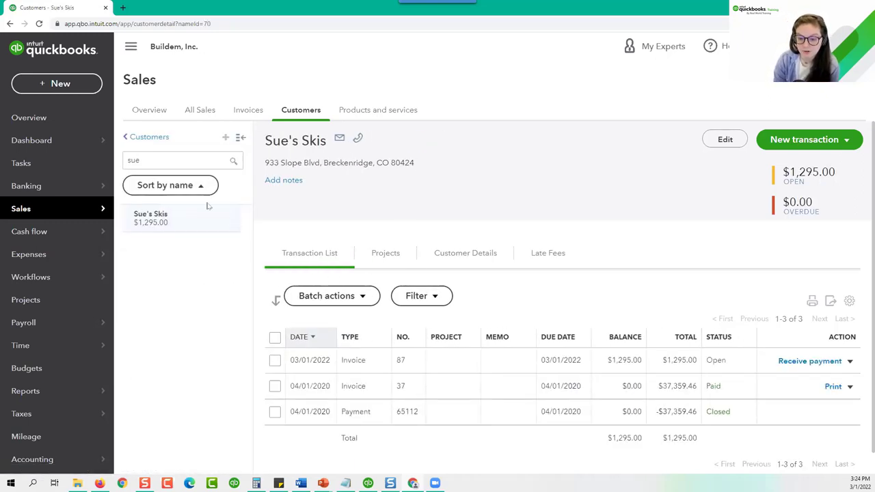
# Clear the name filter and browse the full customer side list back to its beginning.
pyautogui.moveTo(229, 164); pyautogui.dragTo(96, 159)
pyautogui.press('Left')
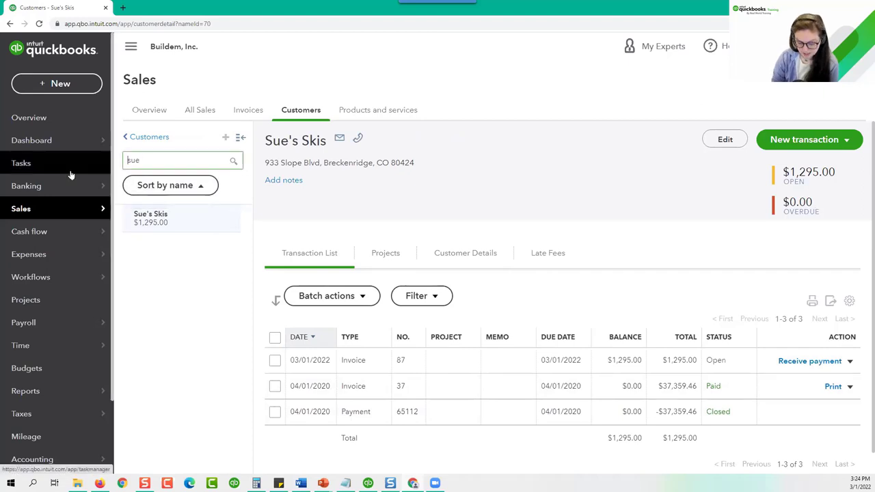
pyautogui.press('Delete')
pyautogui.press('Delete')
pyautogui.press('Delete')
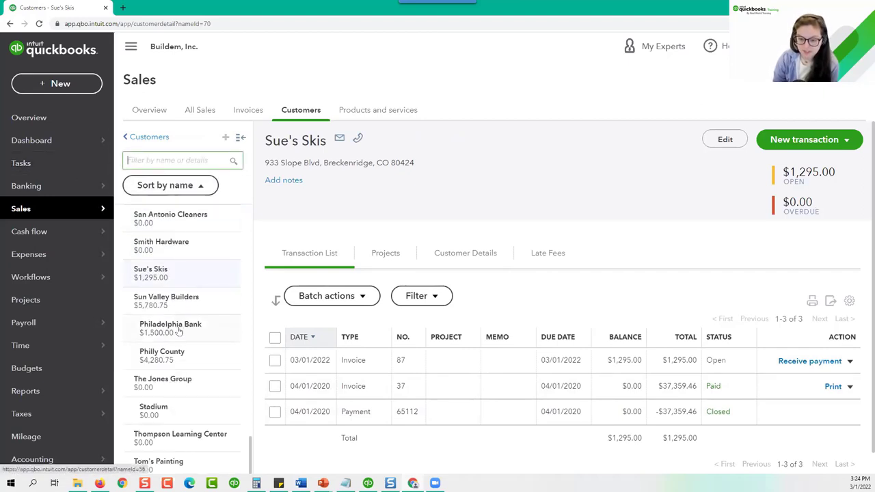
pyautogui.scroll(4, 178, 332)
pyautogui.scroll(15, 178, 331)
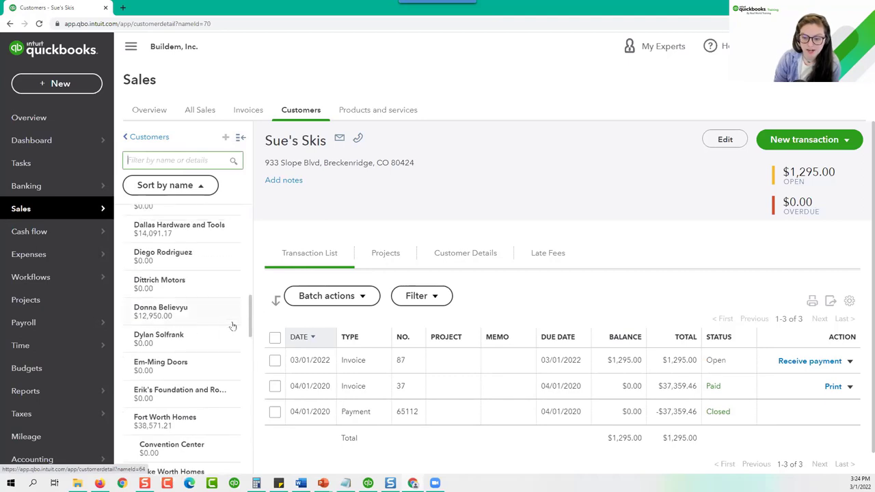
pyautogui.scroll(5, 192, 332)
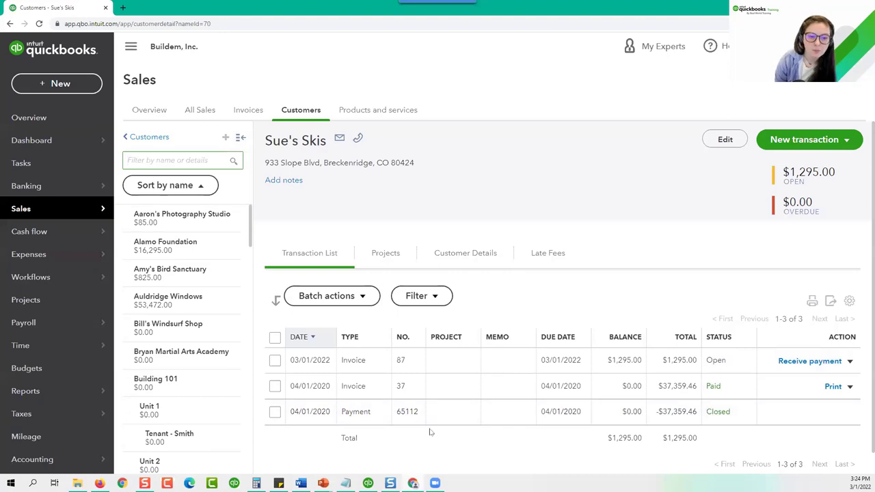
# Open the customer information for Sue's Skis, review its tax, payment and billing, and additional details, and close it without saving.
pyautogui.click(722, 145)
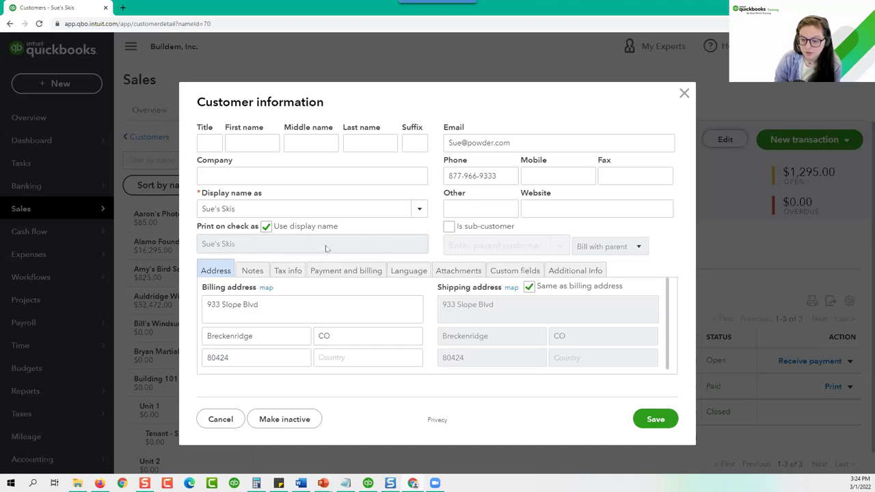
pyautogui.click(284, 276)
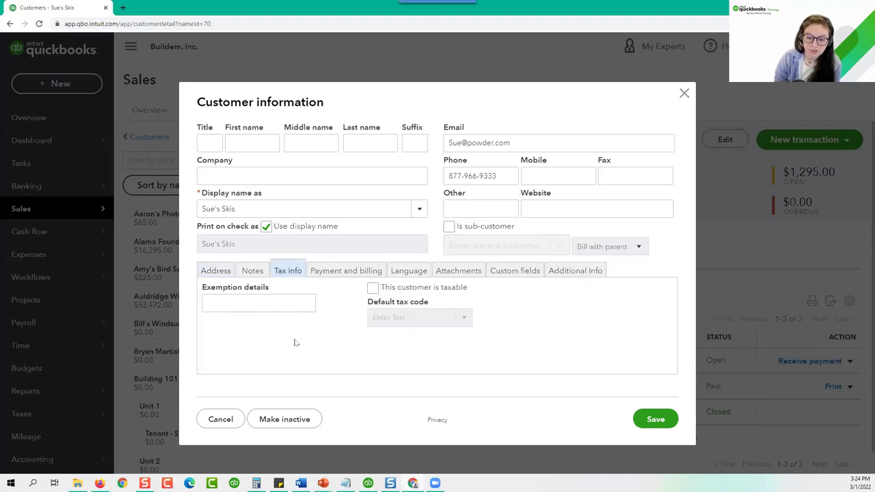
pyautogui.click(329, 276)
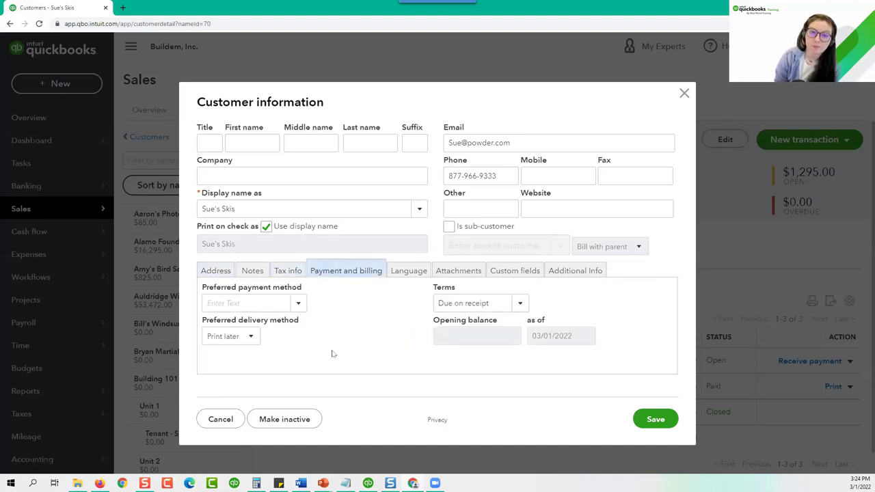
pyautogui.click(554, 275)
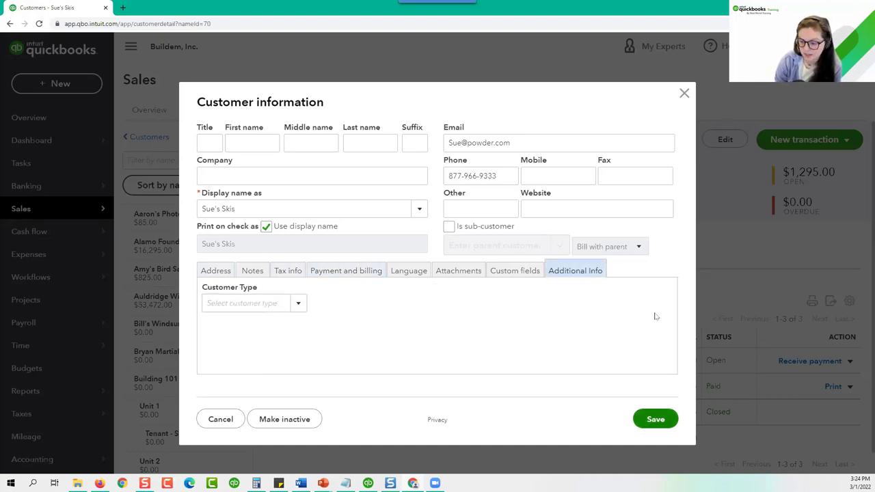
pyautogui.click(684, 94)
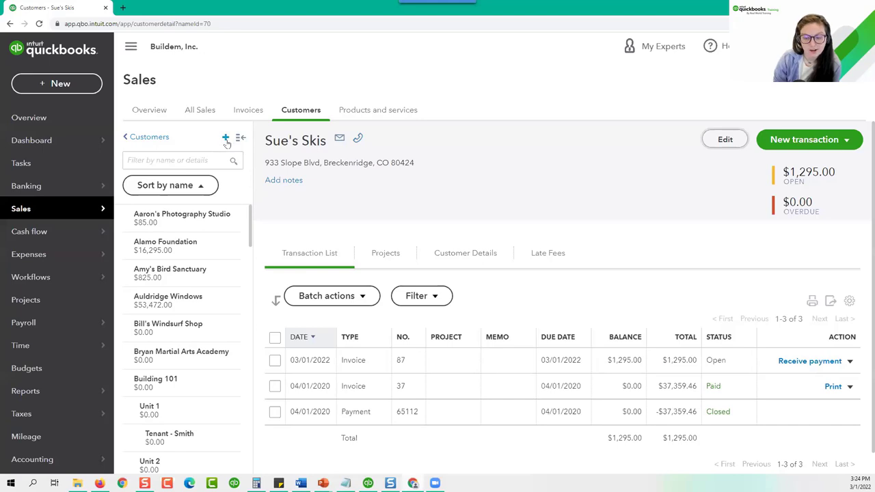
# Return to the full customer list, open a blank new customer form, and close it without saving.
pyautogui.click(149, 137)
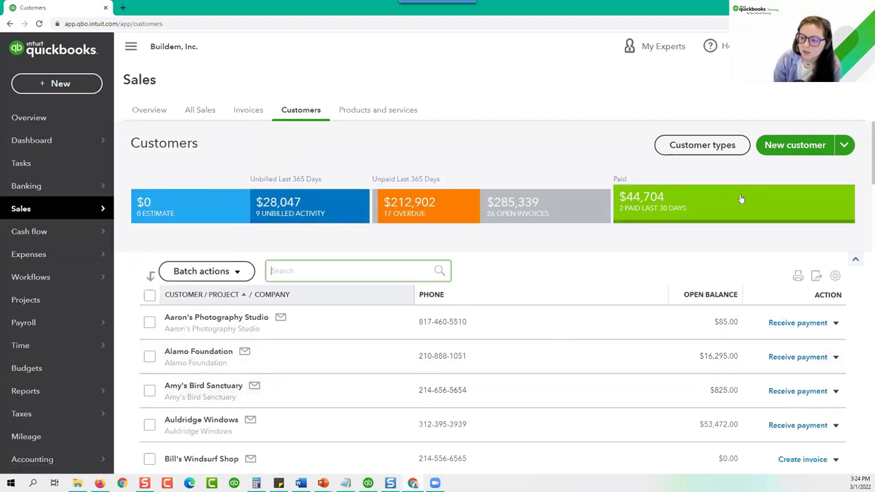
pyautogui.click(791, 147)
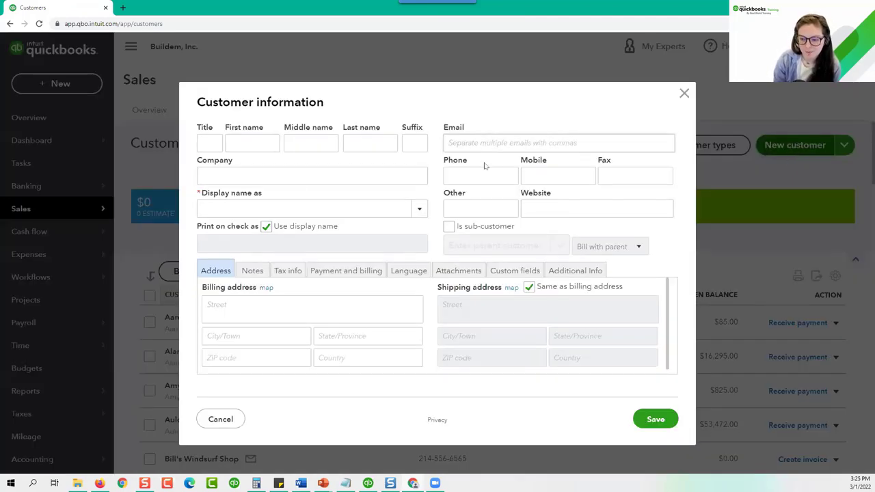
pyautogui.click(685, 93)
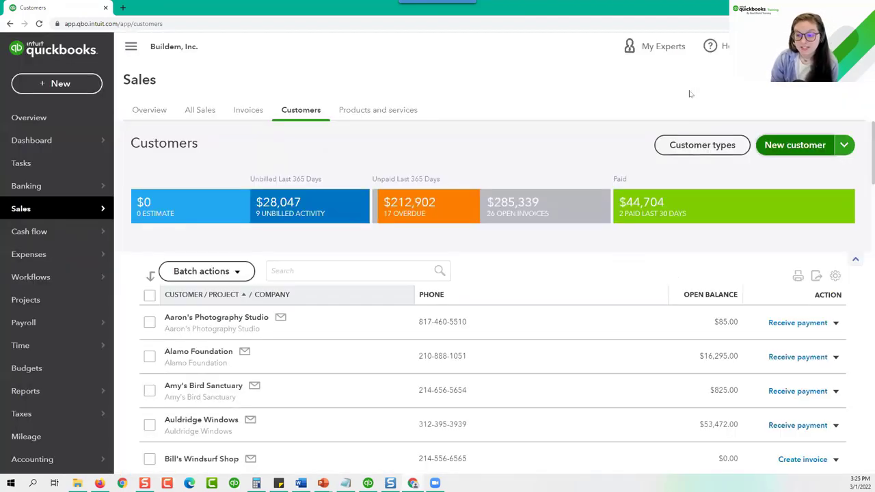
# Start a new invoice, view the customer choices including the option to add a new one, and close the invoice without saving.
pyautogui.click(61, 83)
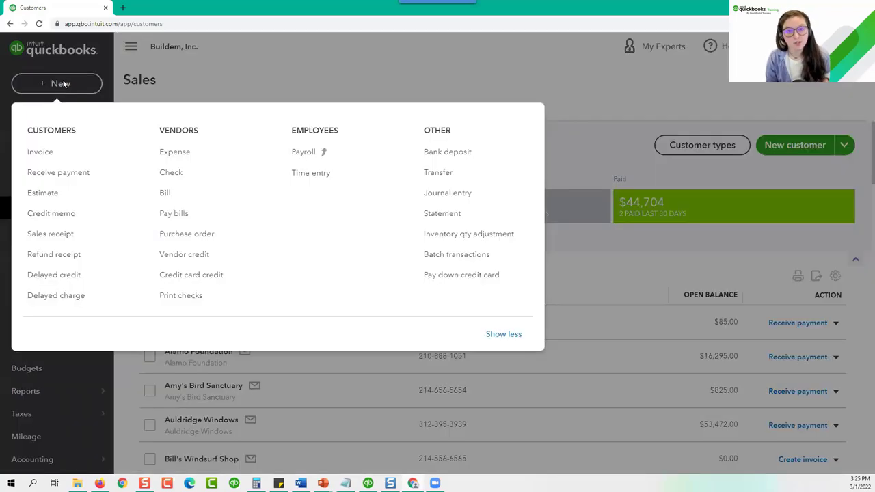
pyautogui.click(68, 158)
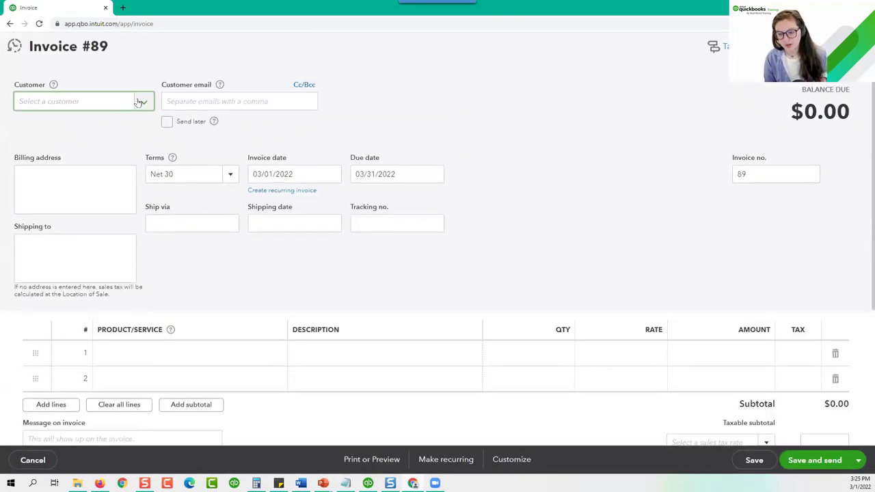
pyautogui.click(141, 102)
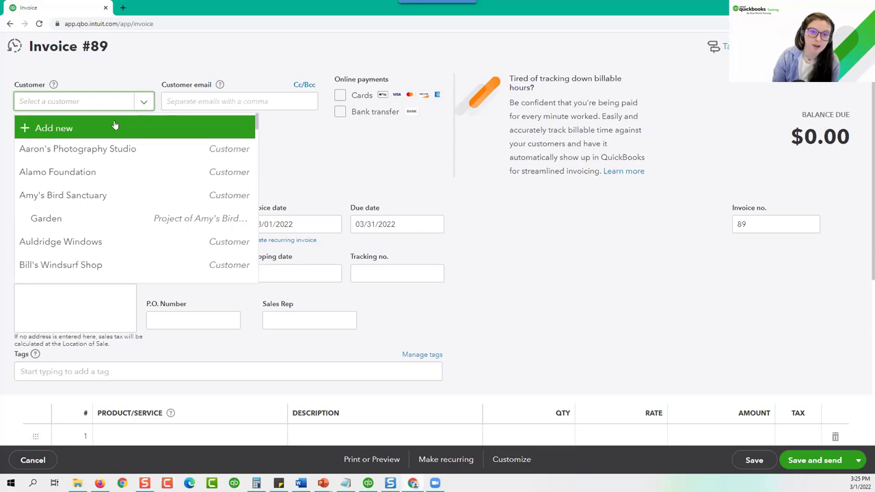
pyautogui.click(306, 152)
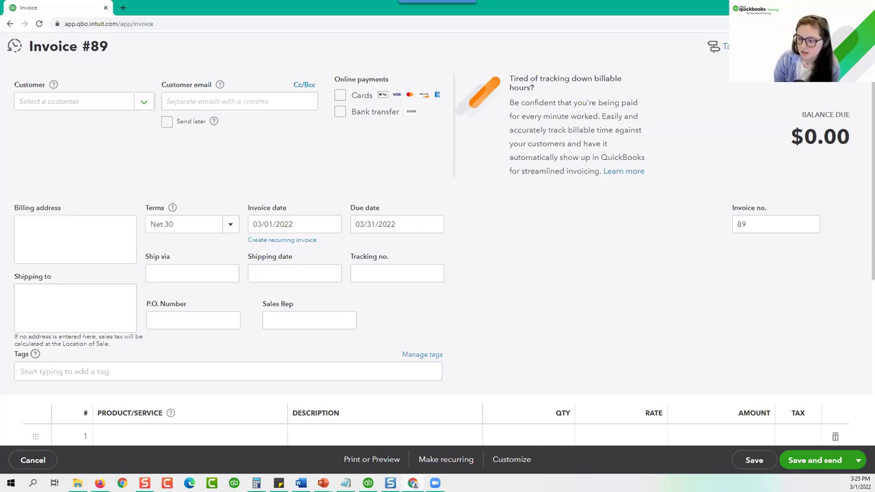
pyautogui.click(860, 46)
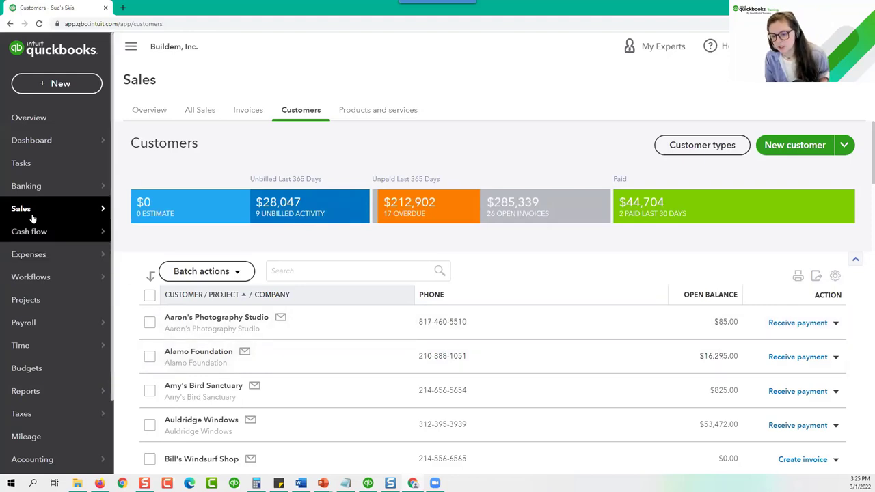
# Open the vendor list, filter it to vendors with open purchase orders, and clear the filter.
pyautogui.moveTo(9, 254)
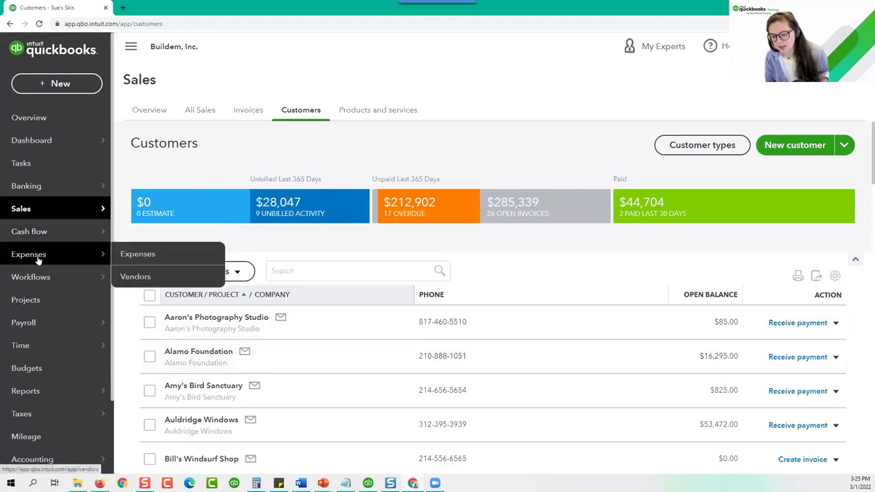
pyautogui.click(135, 280)
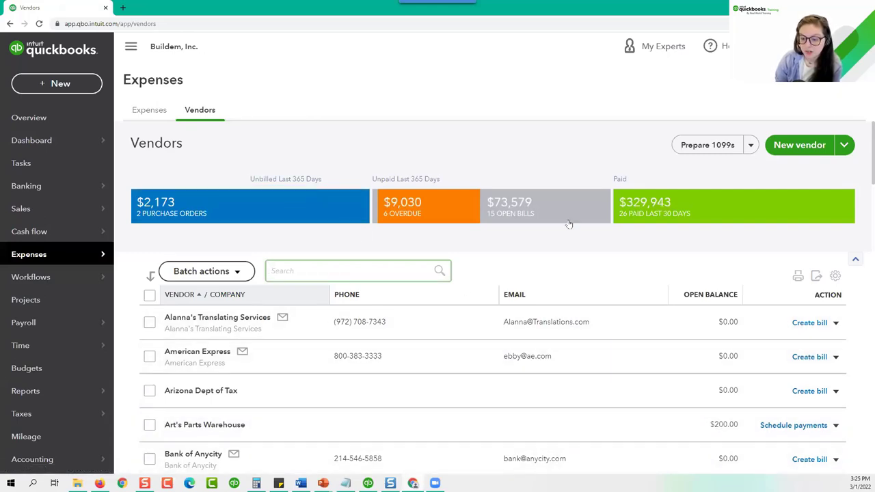
pyautogui.click(321, 197)
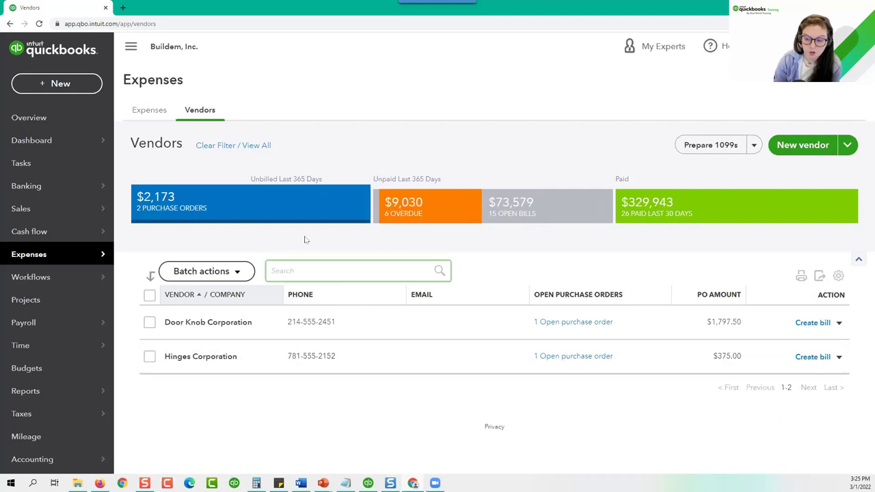
pyautogui.click(306, 217)
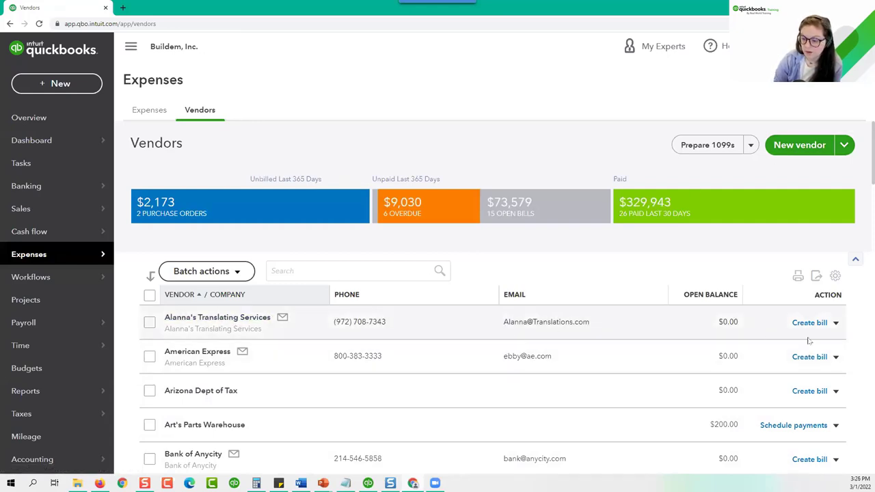
# View the available actions for Alanna's Translating Services, open its record and vendor information, and close the information without saving.
pyautogui.click(835, 324)
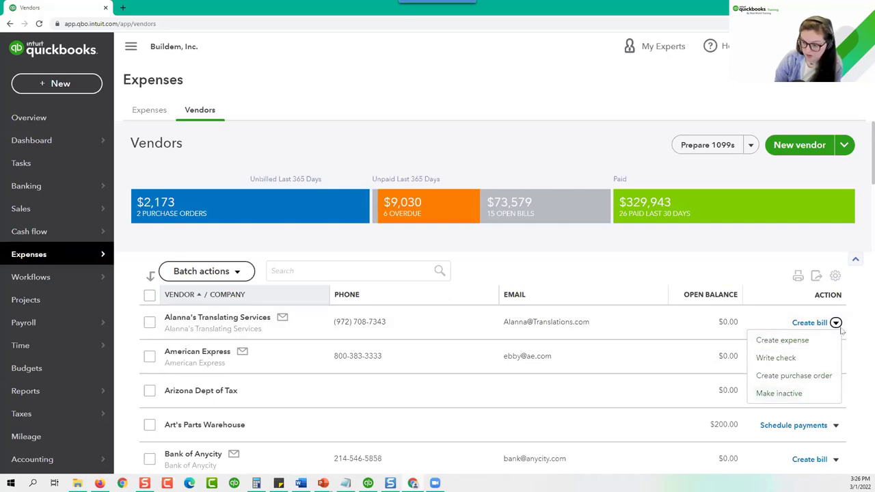
pyautogui.click(222, 318)
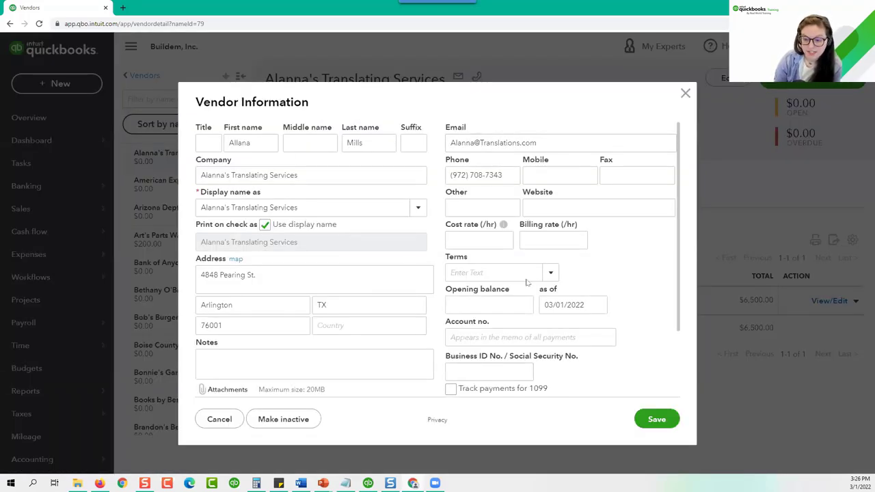
pyautogui.click(685, 93)
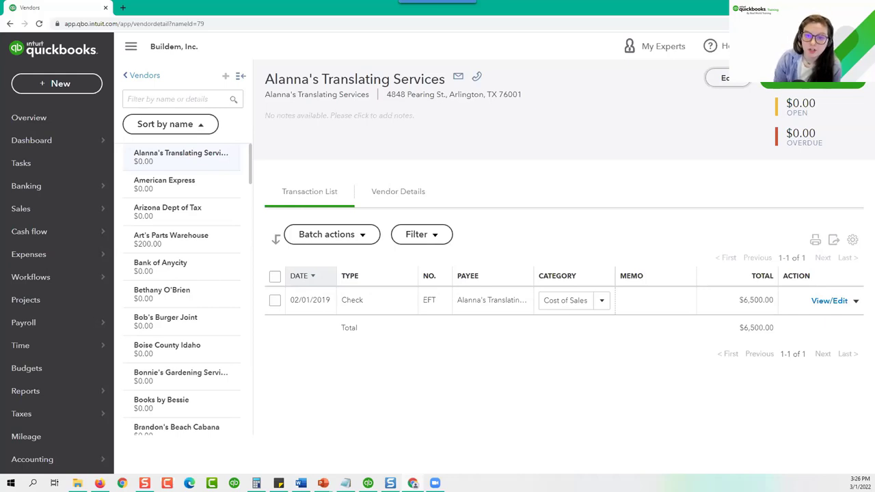
# Enable Track payments for 1099 in the vendor information of Alanna's Translating Services and save the change.
pyautogui.click(723, 77)
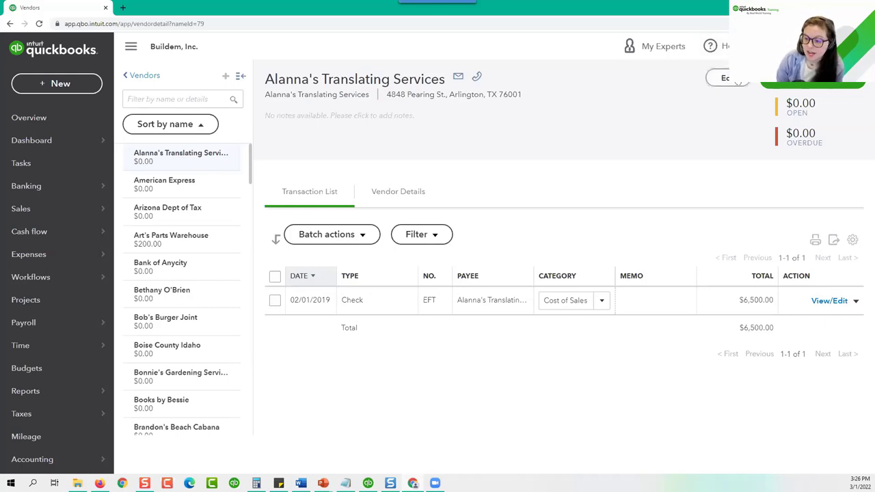
pyautogui.scroll(-2, 489, 379)
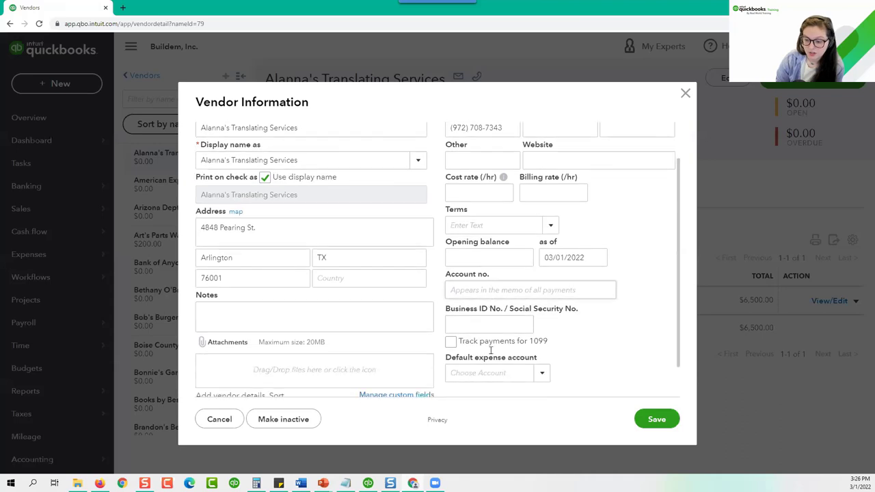
pyautogui.click(451, 303)
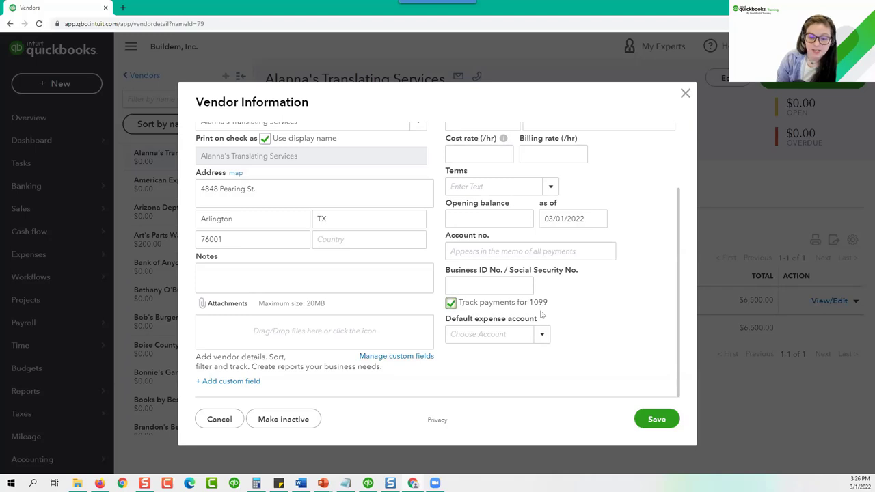
pyautogui.click(660, 425)
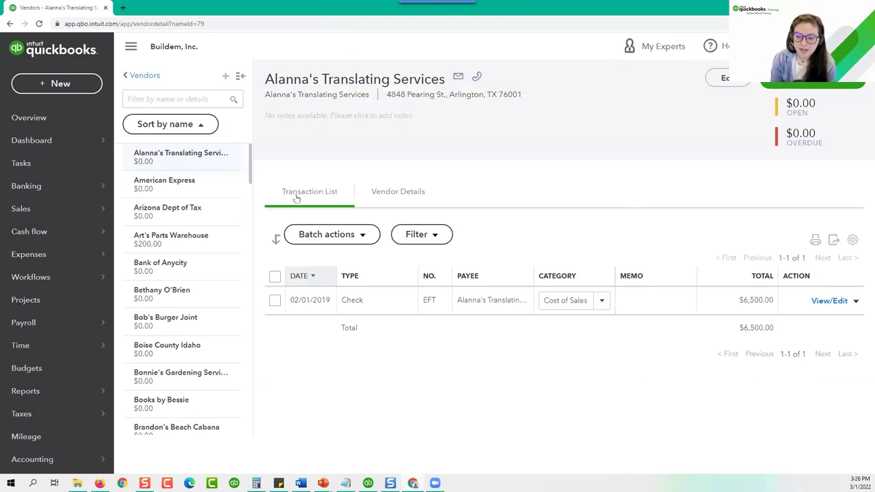
# Collapse and restore the vendor side list, switch to another vendor and back to Alanna's Translating Services, and return to the full vendor list.
pyautogui.click(240, 78)
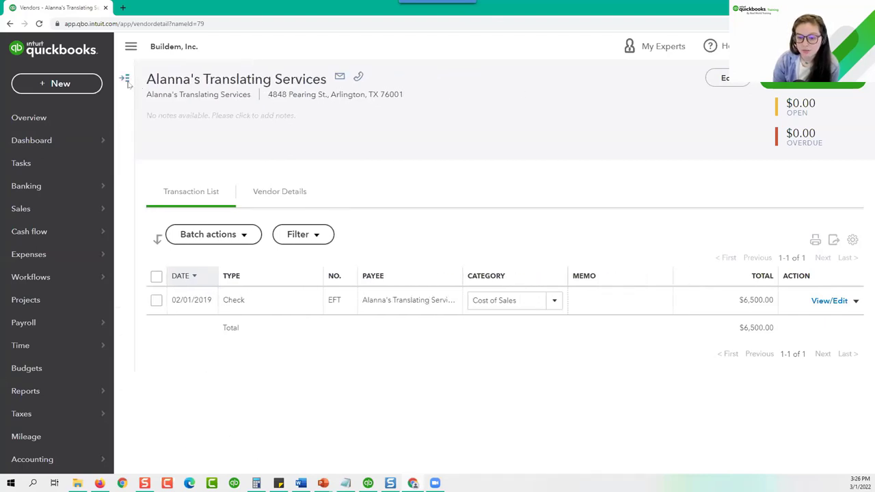
pyautogui.click(125, 80)
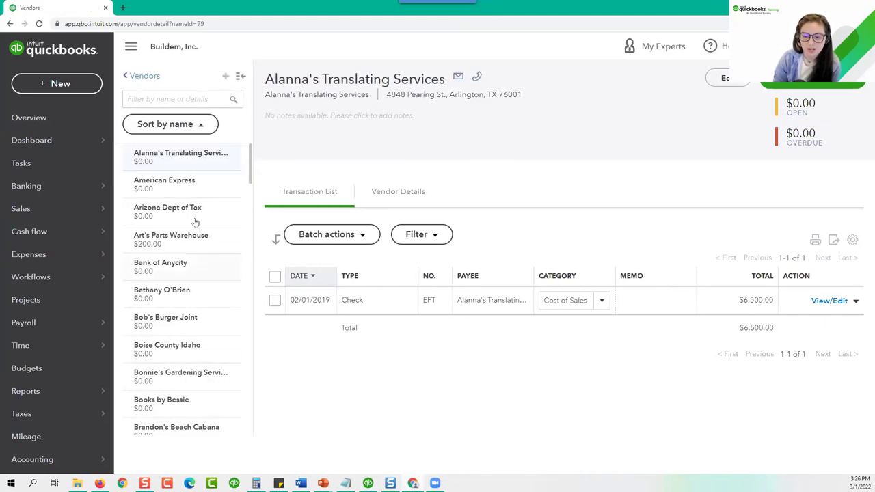
pyautogui.scroll(-2, 193, 332)
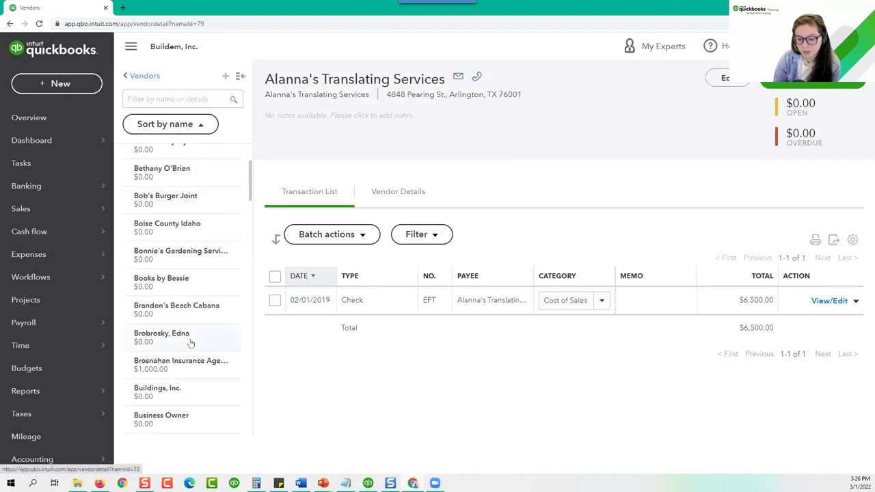
pyautogui.click(191, 343)
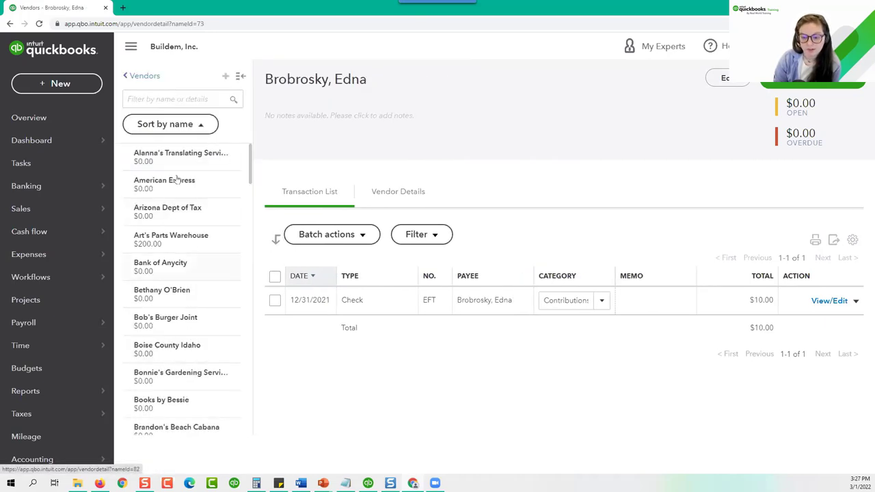
pyautogui.click(179, 158)
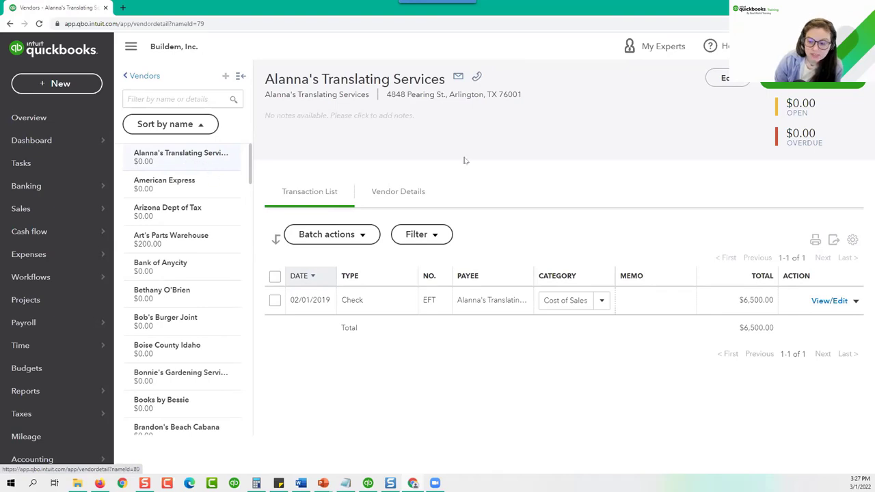
pyautogui.click(140, 76)
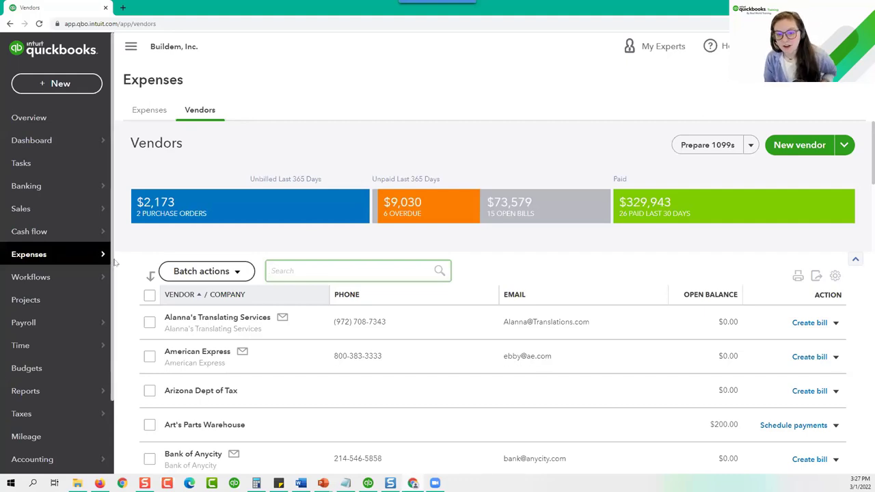
# Open the Products and Services list from the company's lists and browse its items, returning to the beginning.
pyautogui.moveTo(87, 220)
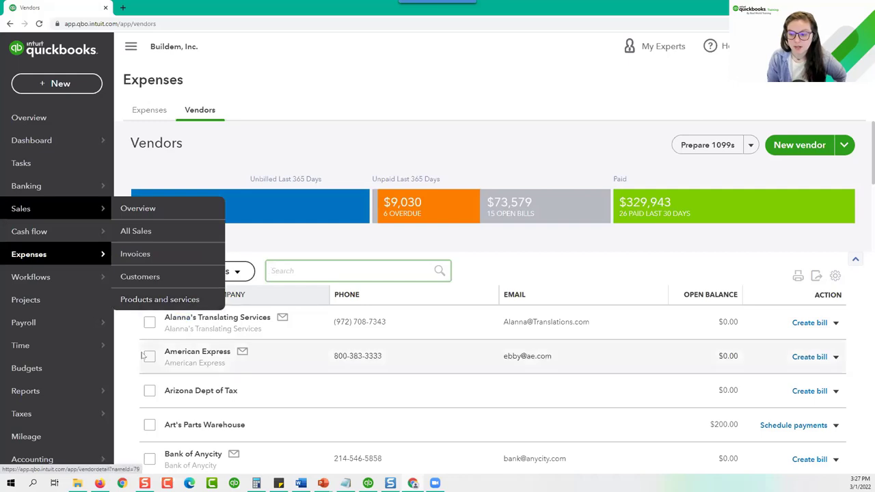
pyautogui.click(818, 46)
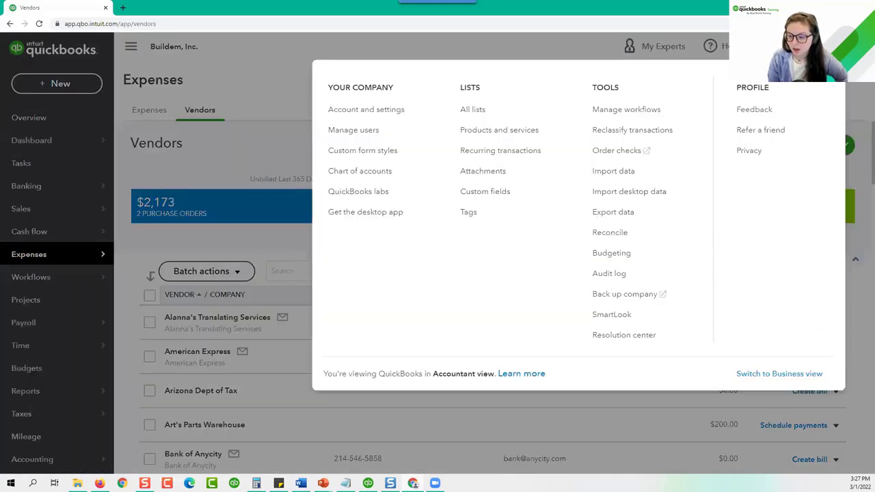
pyautogui.moveTo(459, 88); pyautogui.dragTo(487, 88)
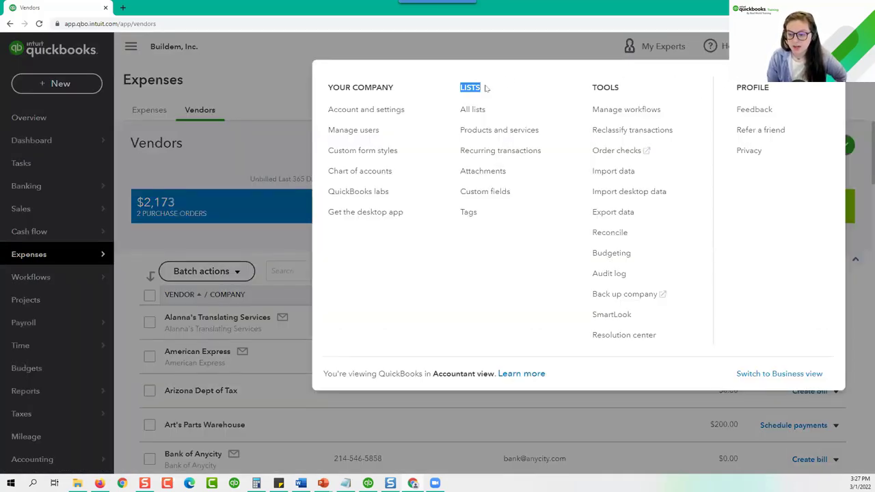
pyautogui.click(482, 136)
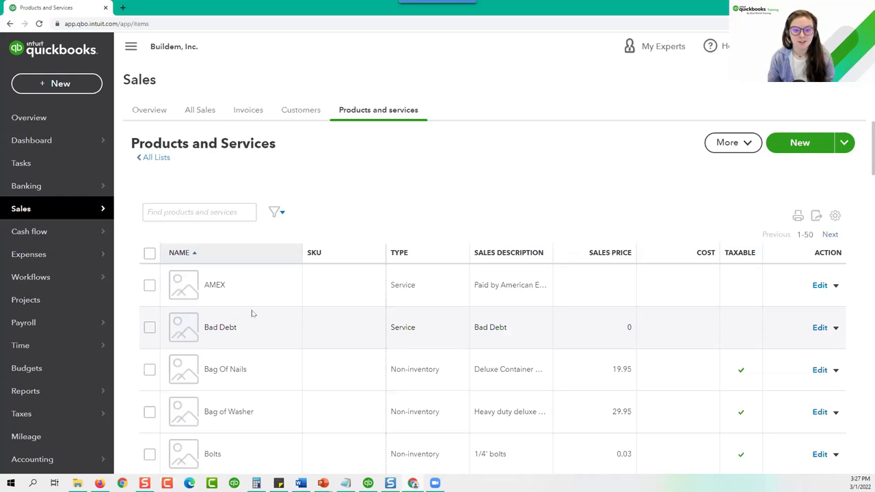
pyautogui.scroll(-3, 236, 295)
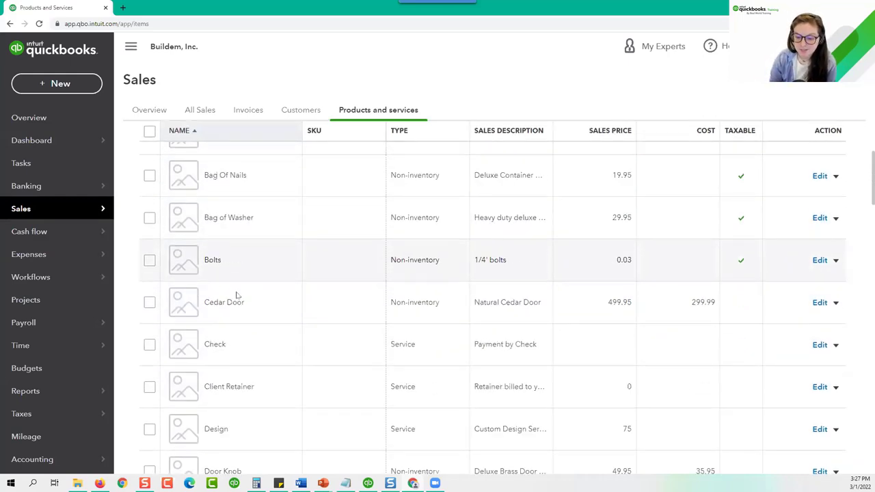
pyautogui.scroll(-2, 237, 295)
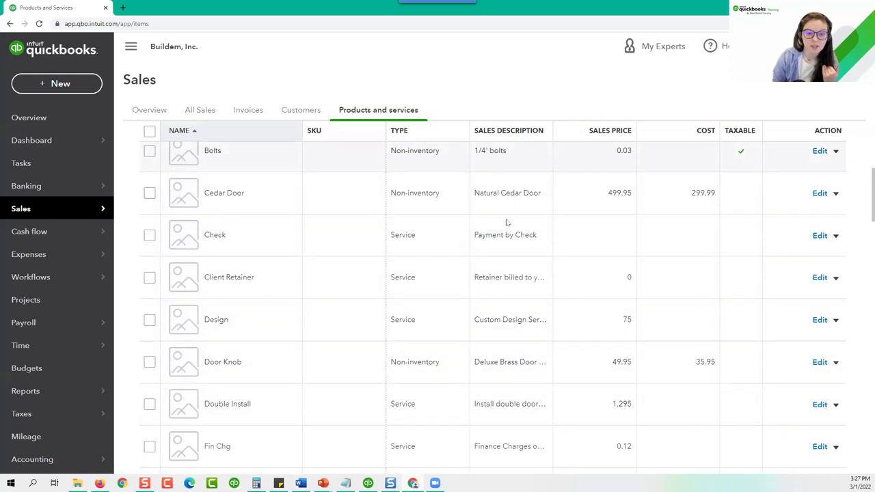
pyautogui.scroll(5, 630, 347)
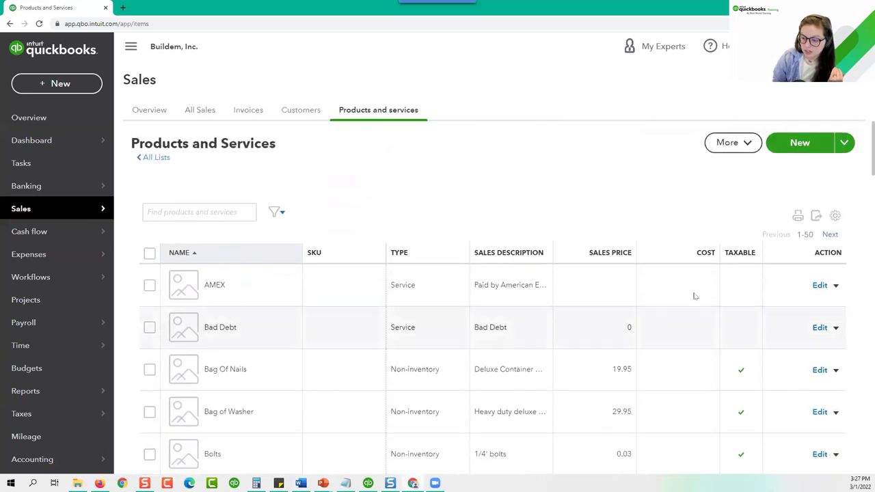
# Show the Income account column in the Products and Services list and widen it to fit its full heading.
pyautogui.click(834, 216)
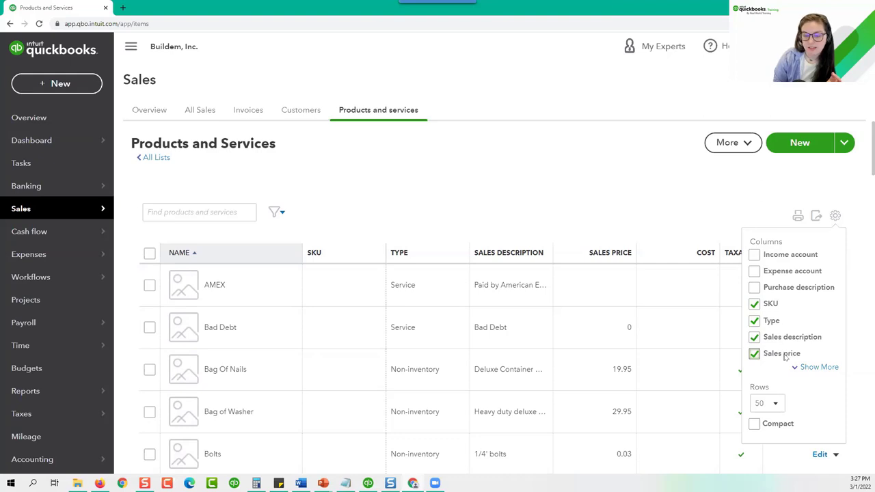
pyautogui.click(754, 256)
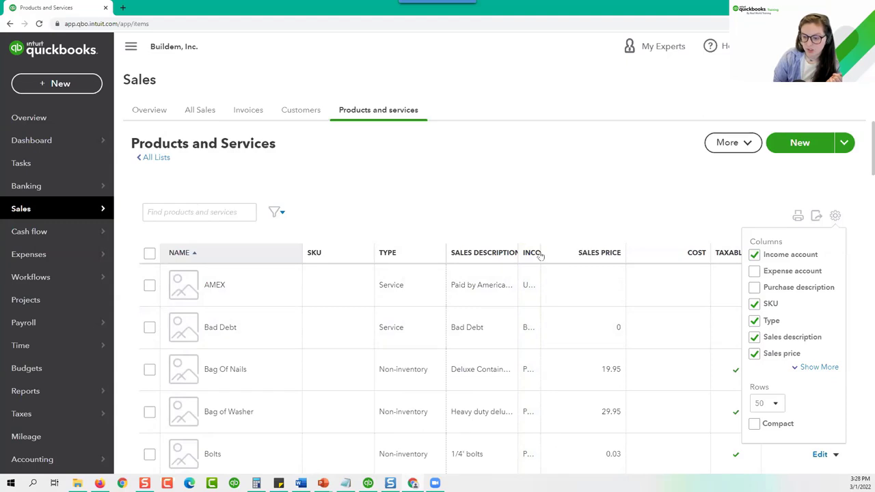
pyautogui.moveTo(542, 255); pyautogui.dragTo(592, 254)
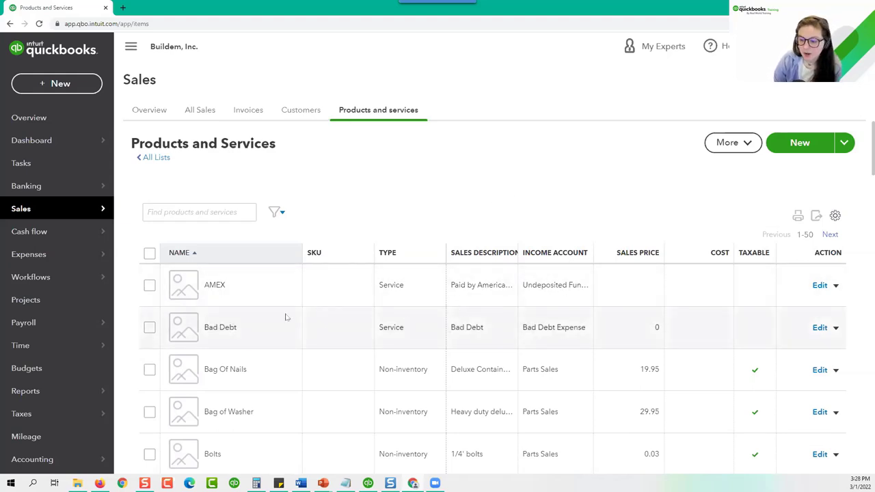
# Mark the non-inventory item Bolts as purchased from a vendor, with Purchases as its expense account, and save the item.
pyautogui.scroll(-2, 216, 394)
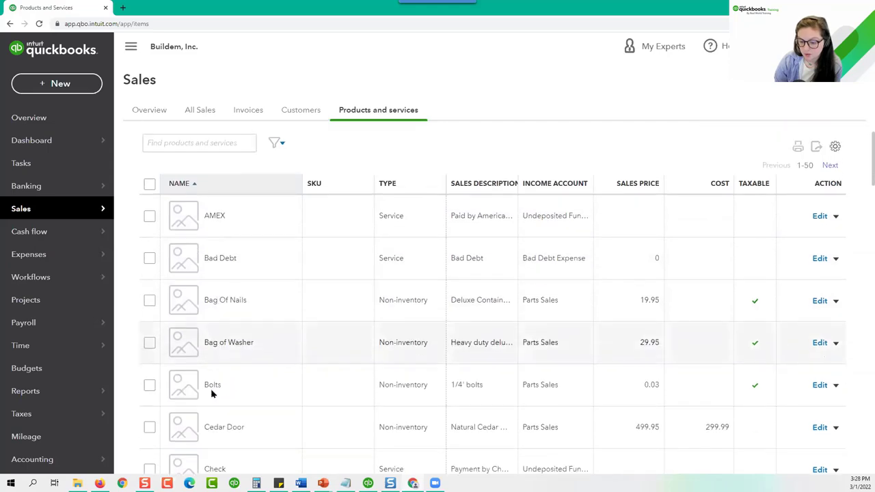
pyautogui.click(819, 333)
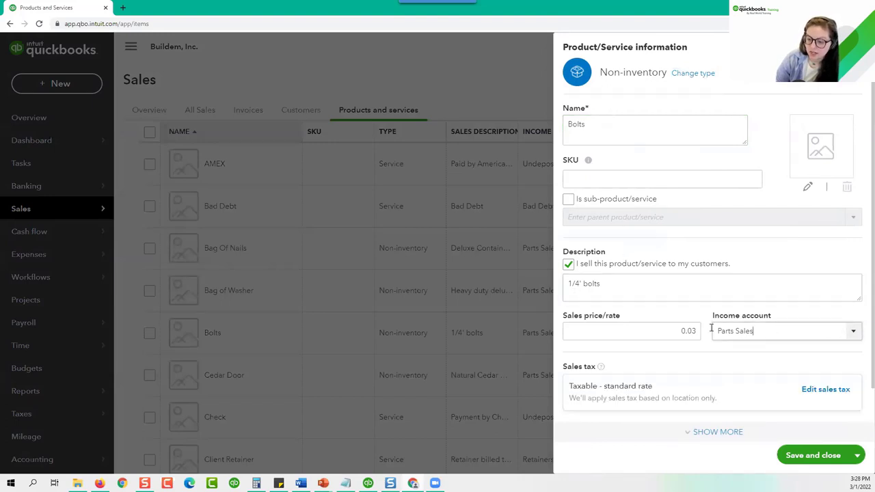
pyautogui.click(752, 334)
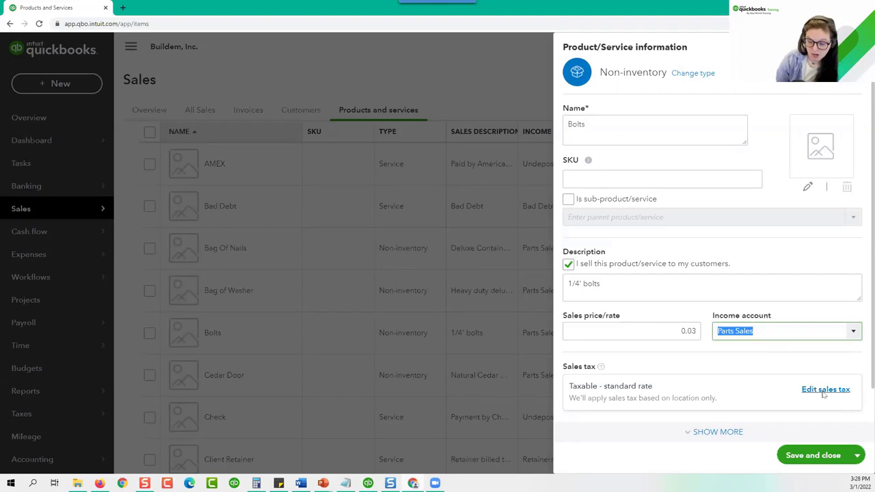
pyautogui.click(716, 433)
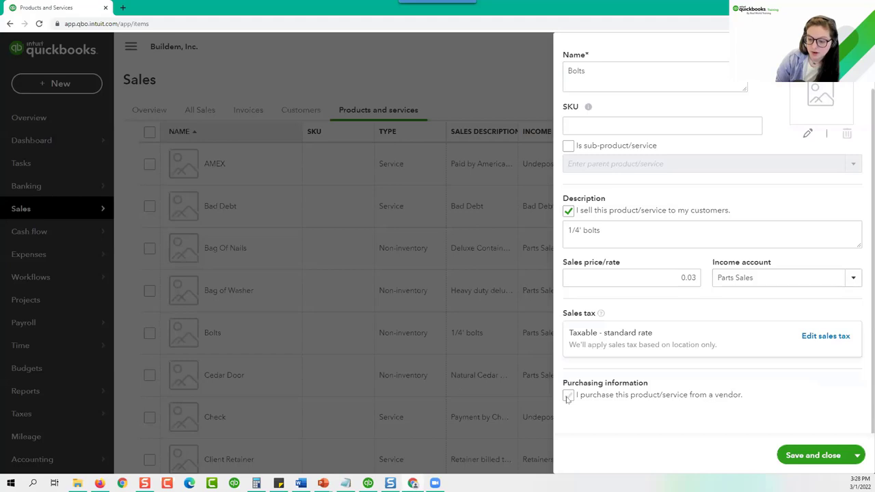
pyautogui.click(568, 396)
pyautogui.scroll(-2, 683, 388)
pyautogui.moveTo(720, 362); pyautogui.dragTo(767, 363)
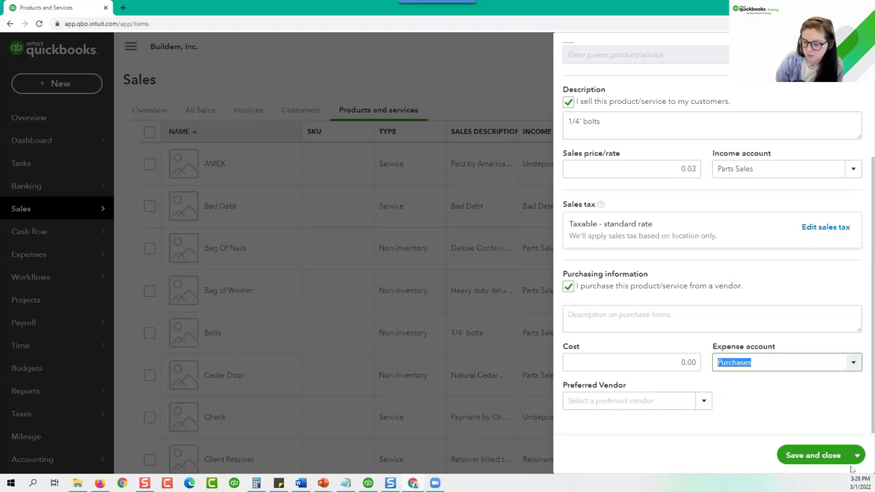
pyautogui.click(816, 455)
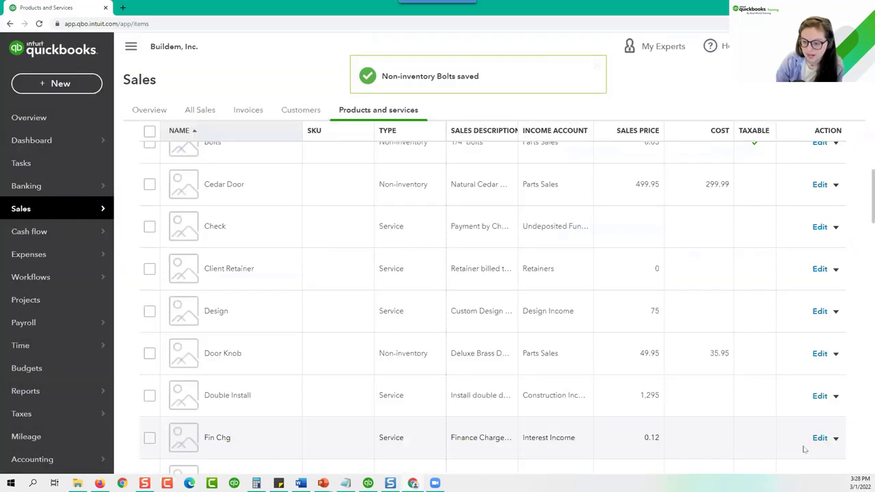
# Open a blank Service item form from the Products and Services list and close it without saving.
pyautogui.scroll(5, 355, 420)
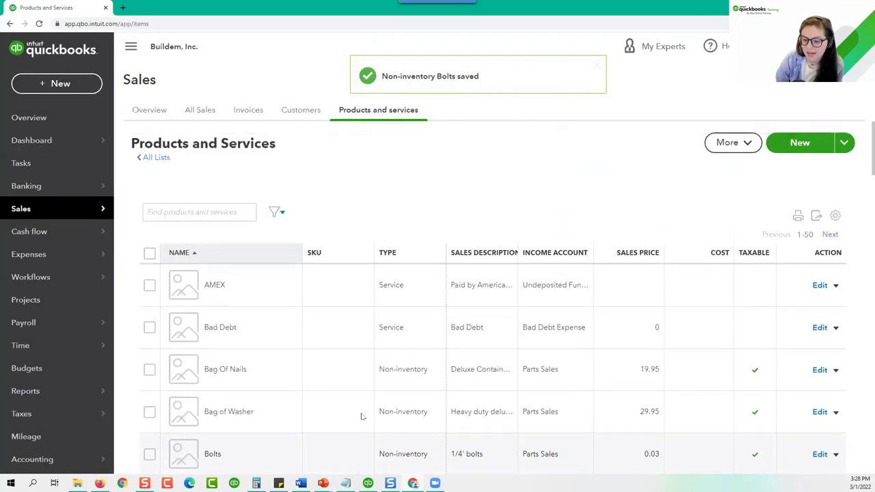
pyautogui.click(796, 143)
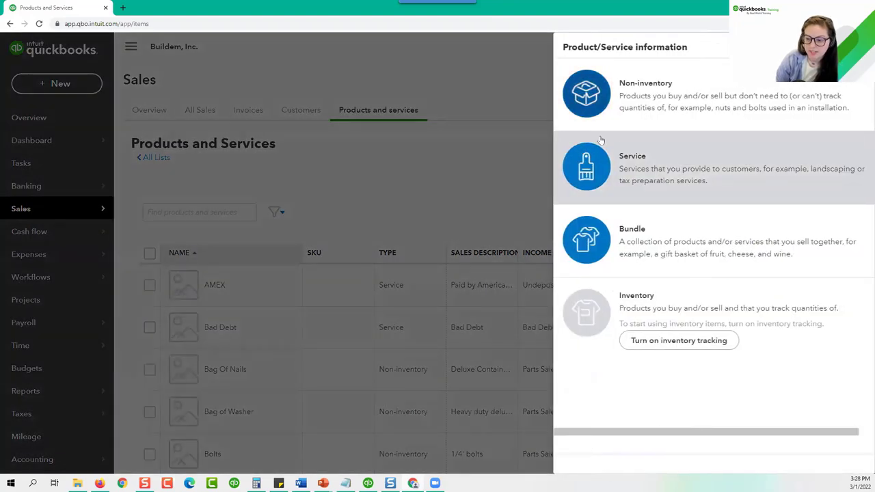
pyautogui.click(613, 183)
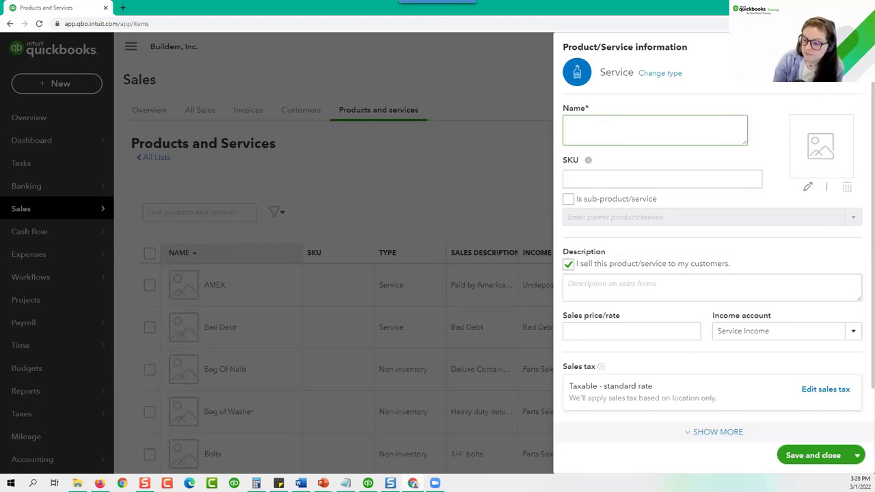
pyautogui.press('Escape')
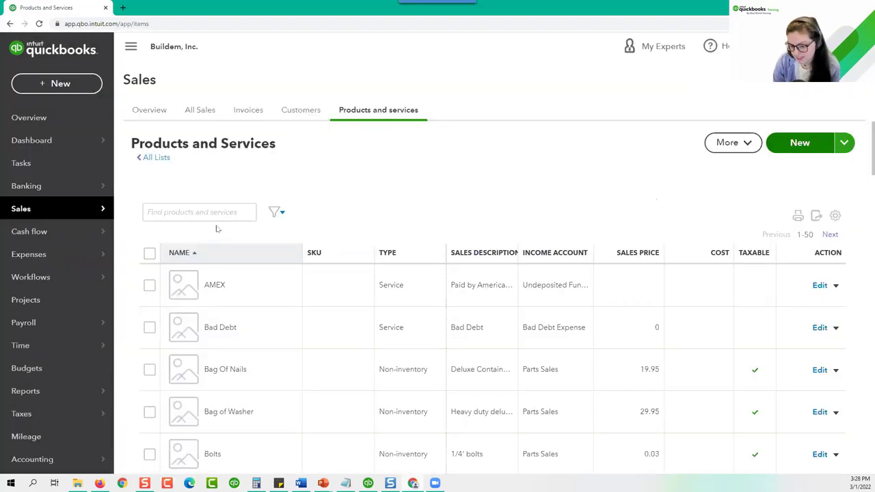
# Open the Chart of Accounts and examine its account types across the first and second pages.
pyautogui.moveTo(70, 465)
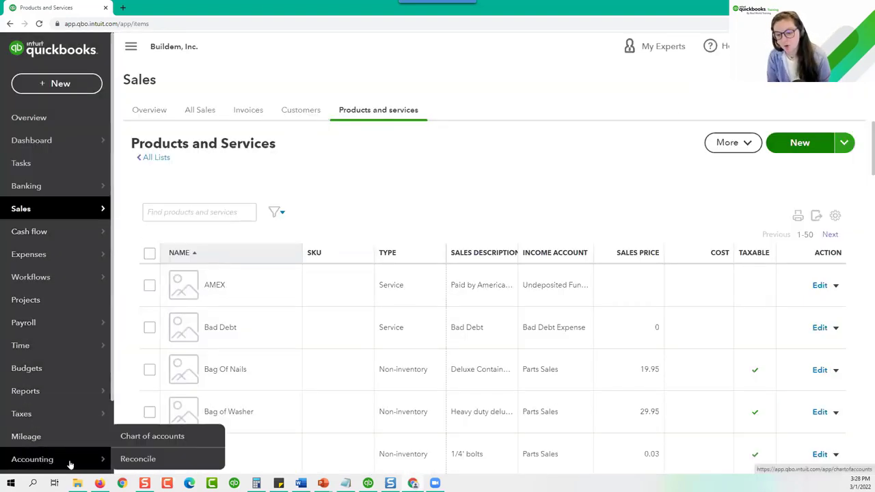
pyautogui.click(154, 441)
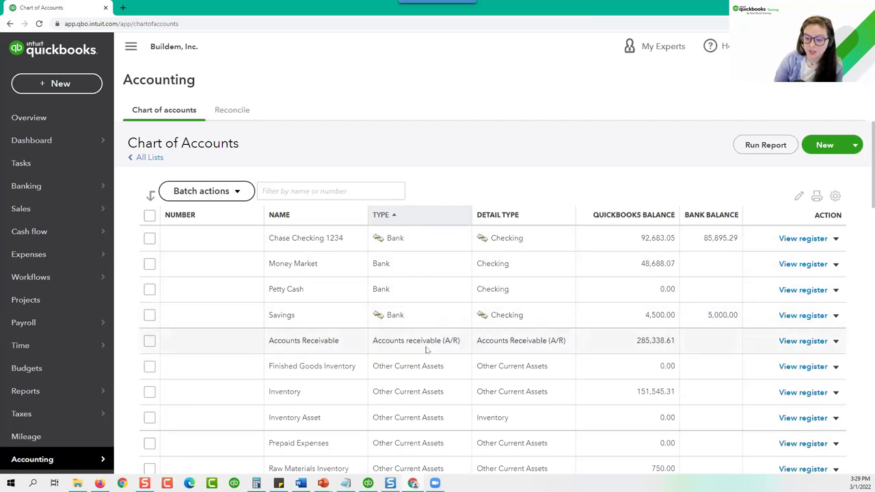
pyautogui.scroll(-5, 412, 359)
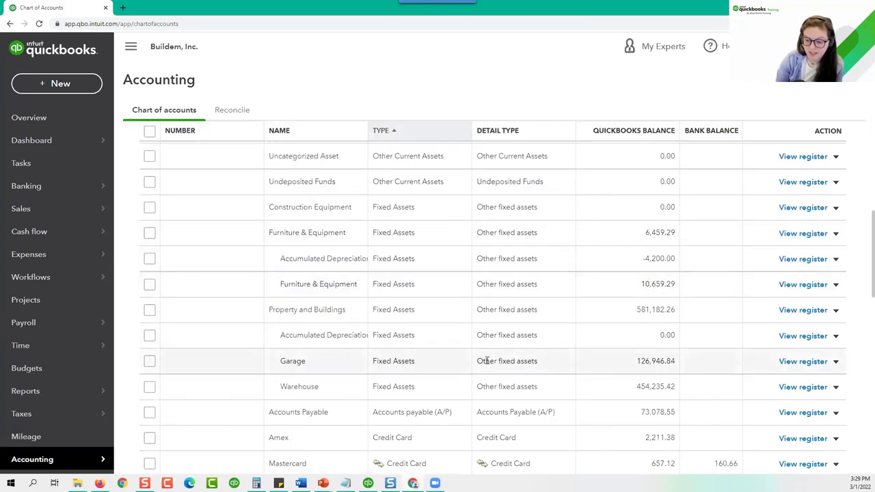
pyautogui.scroll(-2, 438, 372)
pyautogui.scroll(-3, 437, 369)
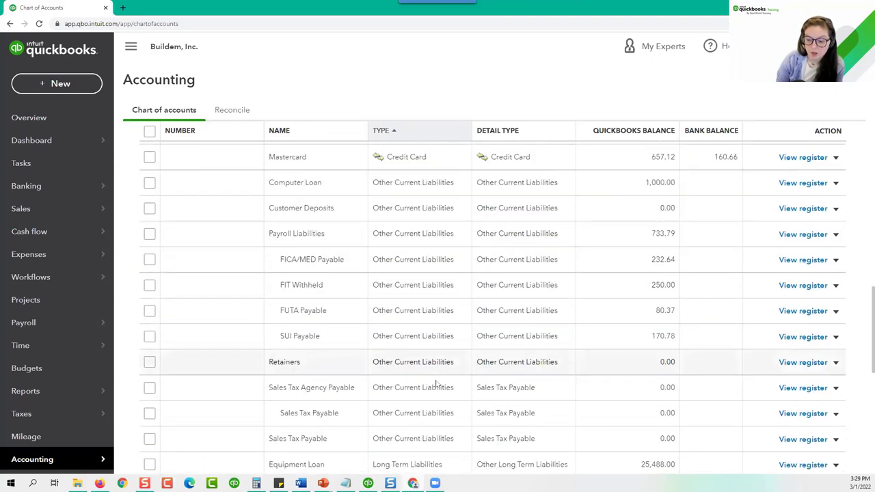
pyautogui.scroll(-4, 430, 369)
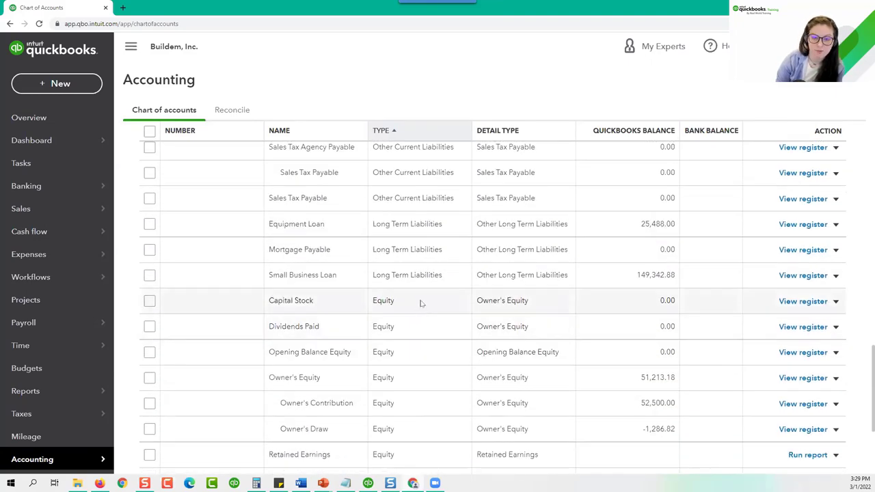
pyautogui.scroll(-3, 418, 287)
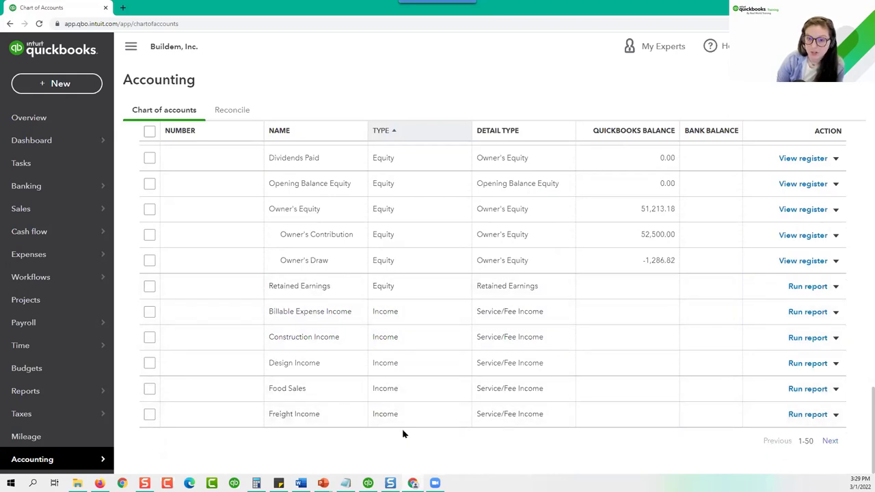
pyautogui.click(830, 441)
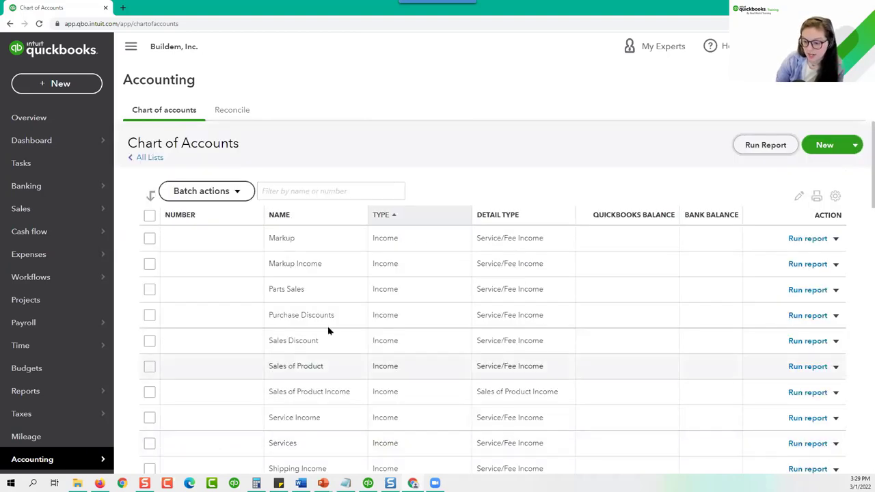
pyautogui.scroll(-6, 456, 298)
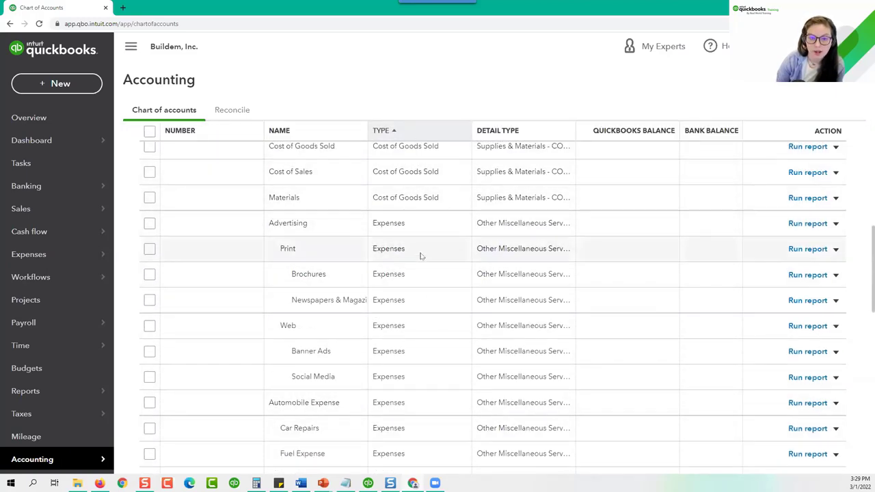
pyautogui.scroll(6, 497, 342)
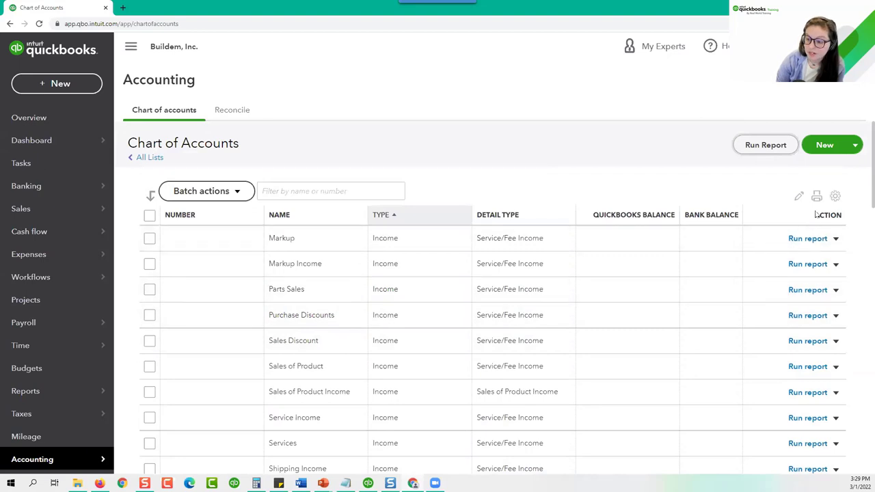
# Set the Chart of Accounts to show 100 rows per page and sort the accounts by name.
pyautogui.click(836, 196)
pyautogui.click(772, 375)
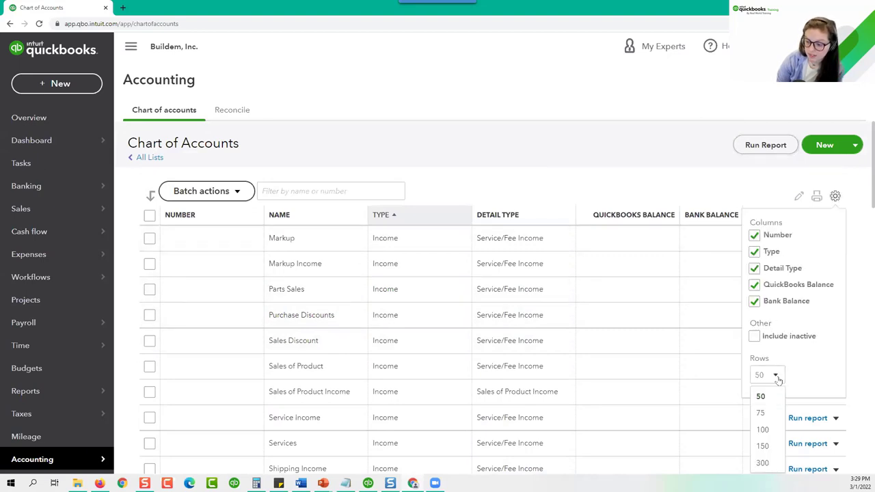
pyautogui.click(778, 431)
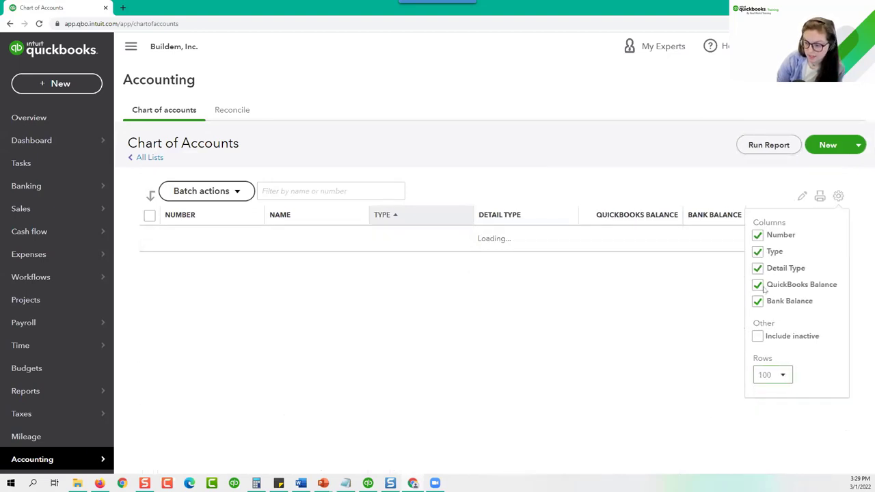
pyautogui.click(835, 200)
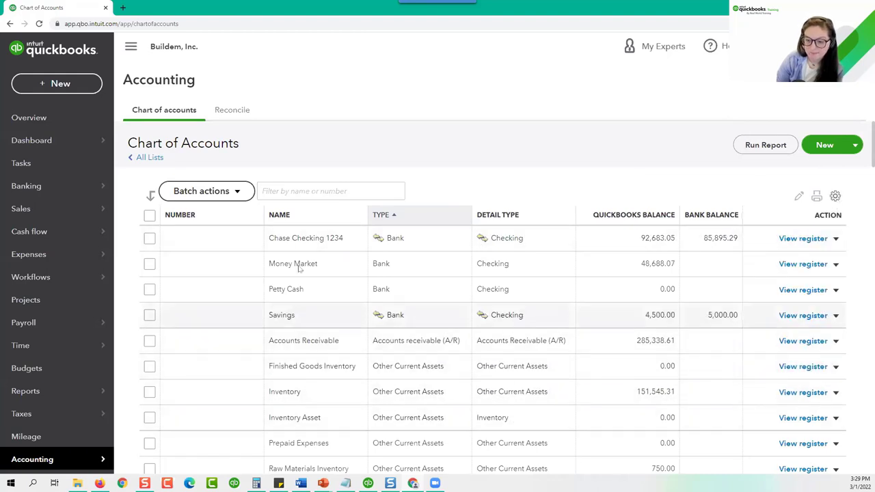
pyautogui.click(290, 223)
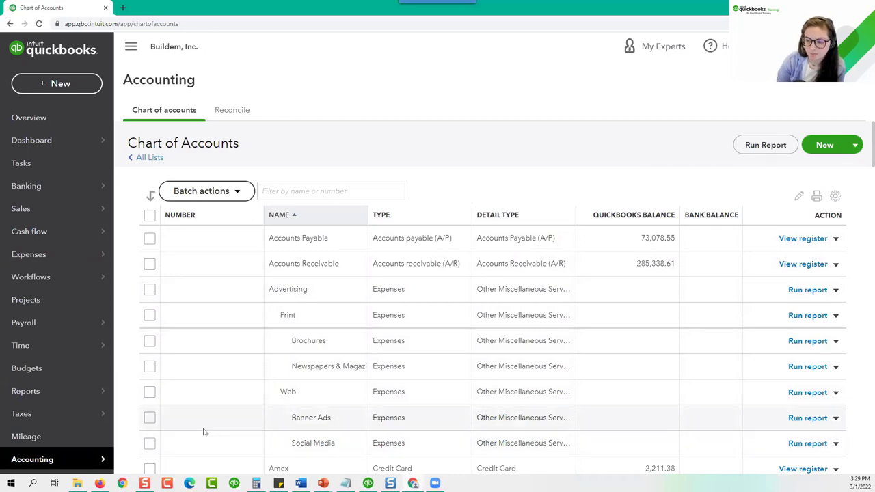
# Hide the Number column in the Chart of Accounts.
pyautogui.click(834, 197)
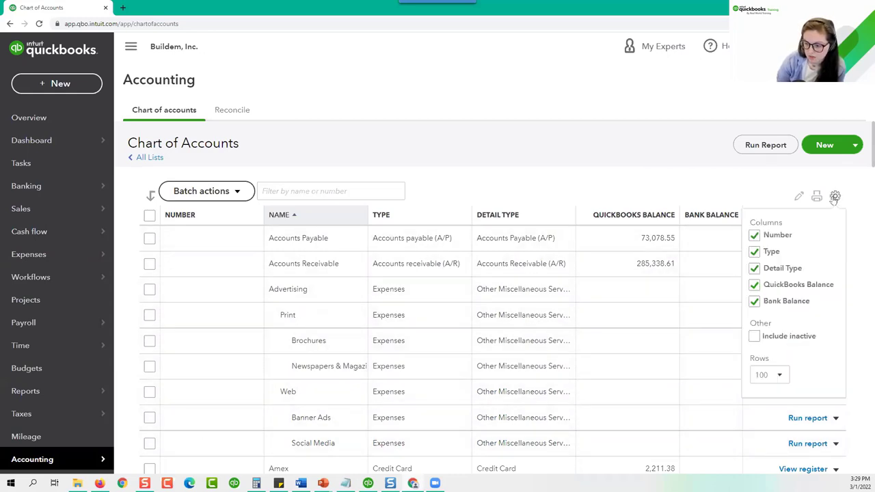
pyautogui.click(754, 235)
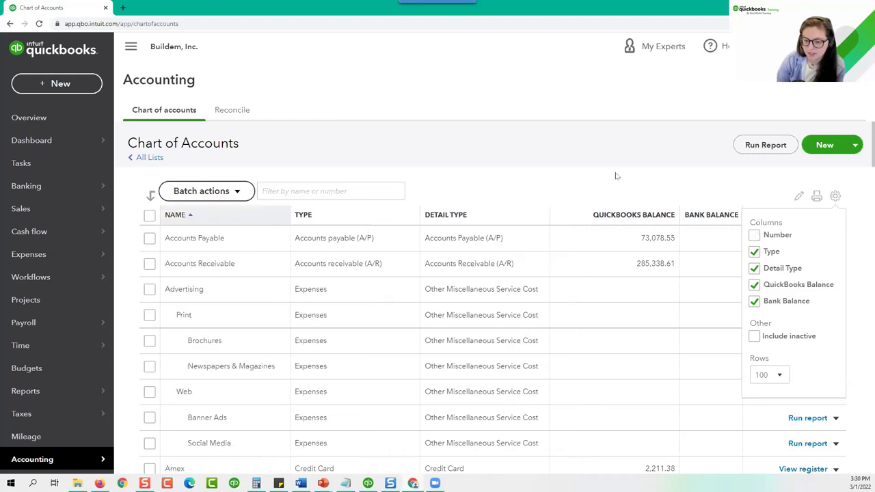
pyautogui.click(835, 197)
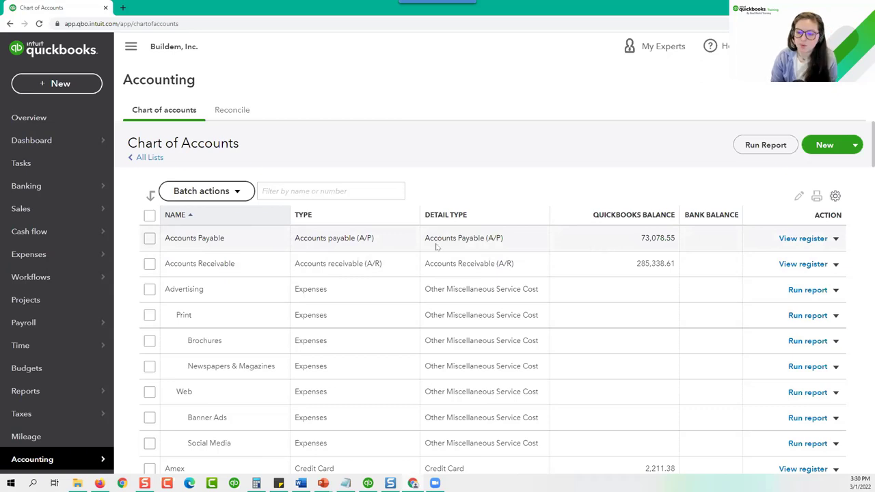
# Review the actions available for the Accounts Payable account, open its details for editing, and close them without changes.
pyautogui.click(835, 239)
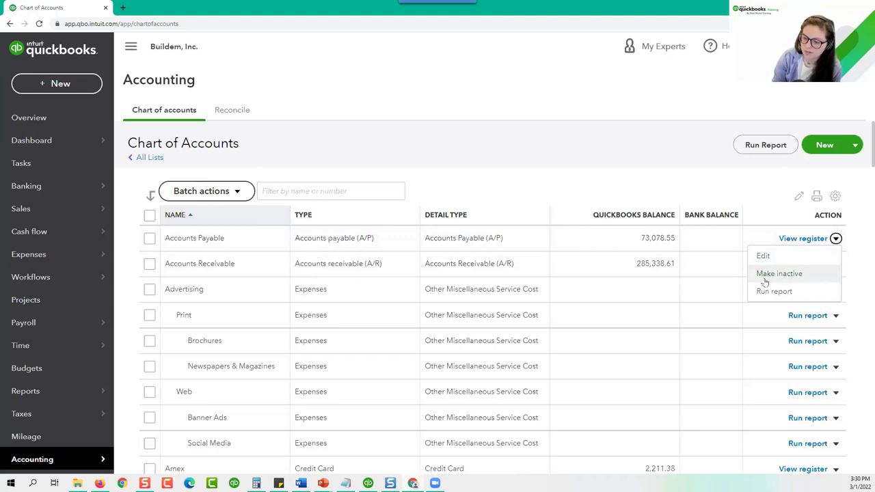
pyautogui.click(684, 170)
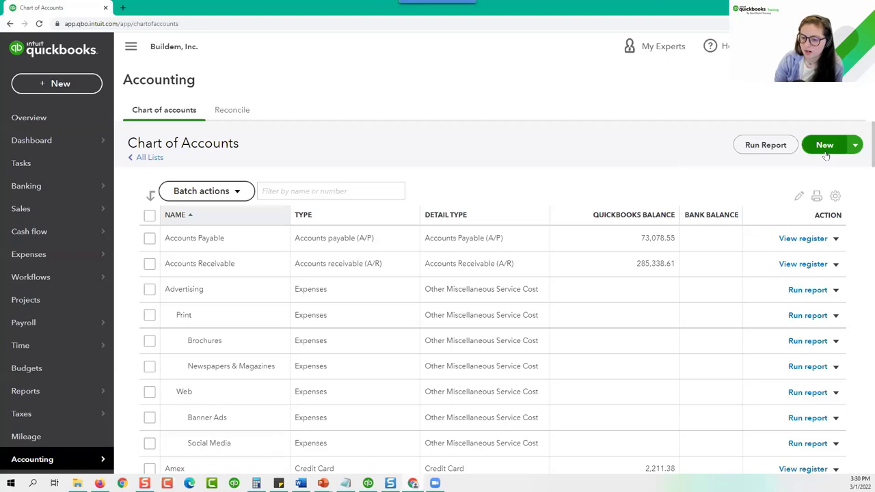
pyautogui.click(835, 238)
pyautogui.click(774, 255)
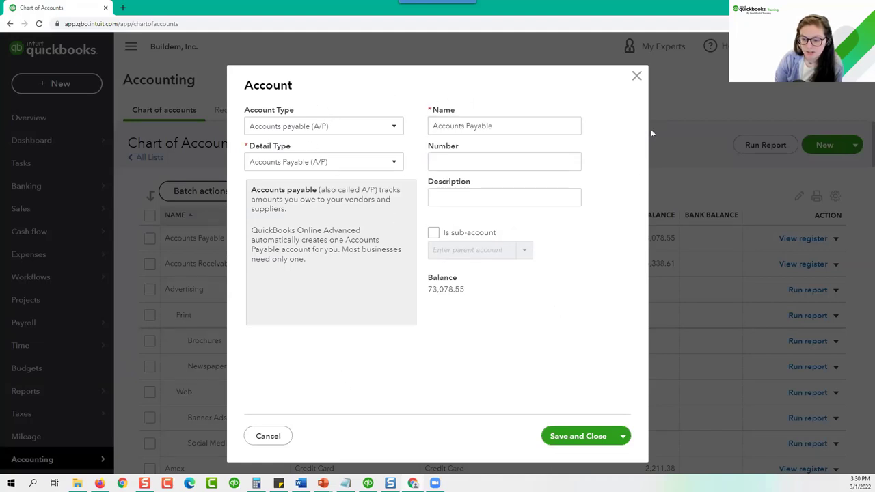
pyautogui.click(637, 78)
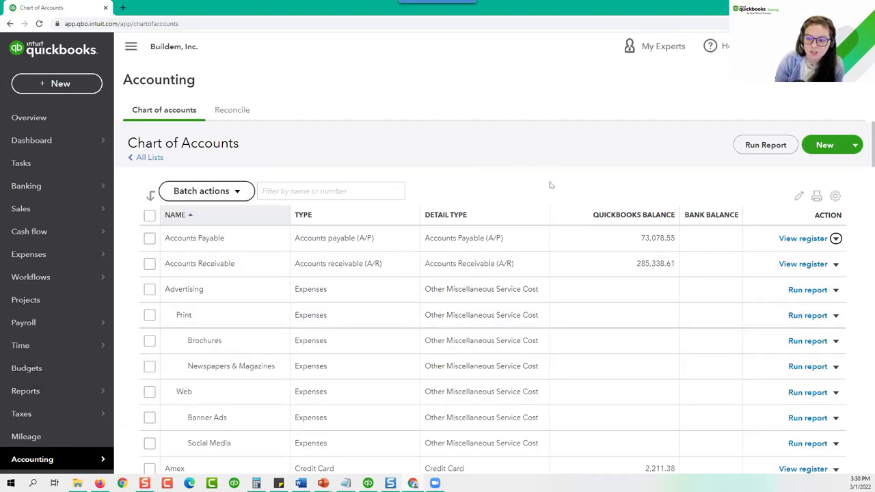
# Switch from Accountant view to Business view and check the actions offered for Accounts Payable there.
pyautogui.click(835, 196)
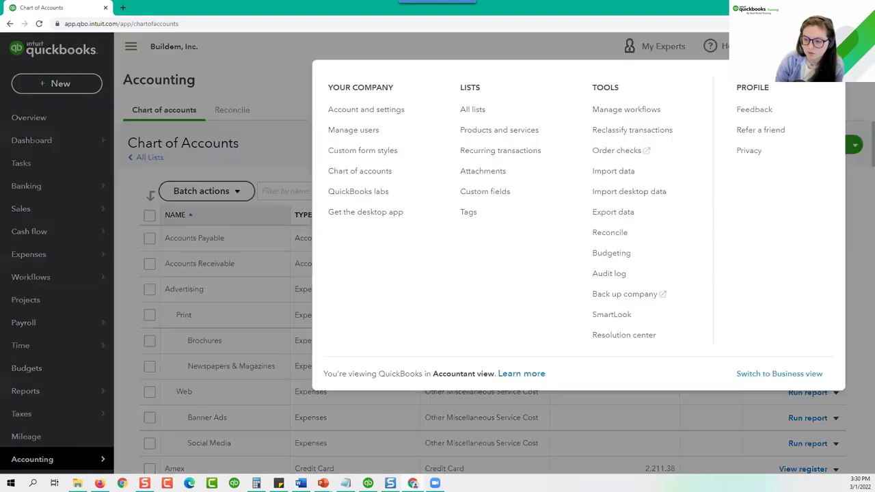
pyautogui.click(786, 376)
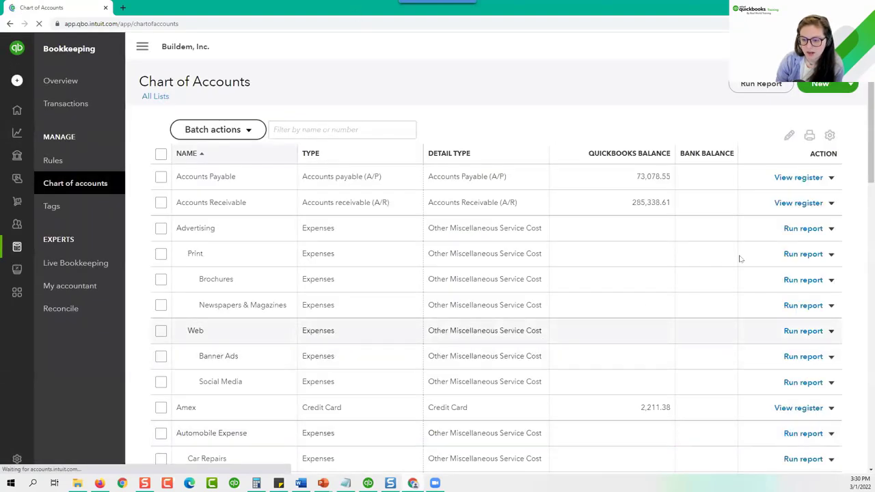
pyautogui.click(831, 177)
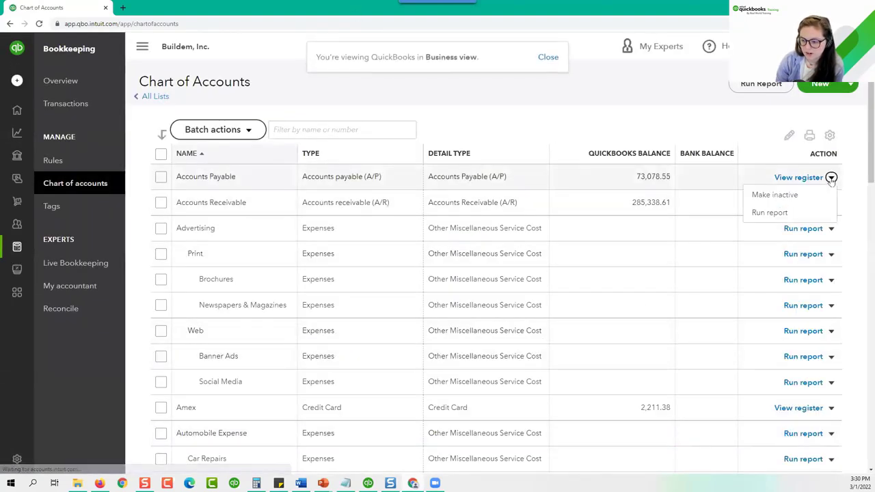
# Open the form for adding a new account in Business view, review its fields and close it without saving.
pyautogui.click(820, 84)
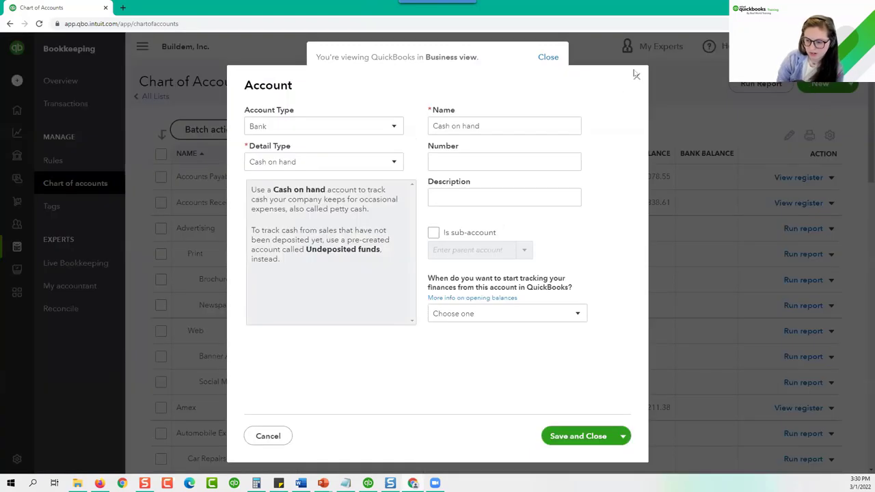
pyautogui.click(636, 75)
pyautogui.click(825, 84)
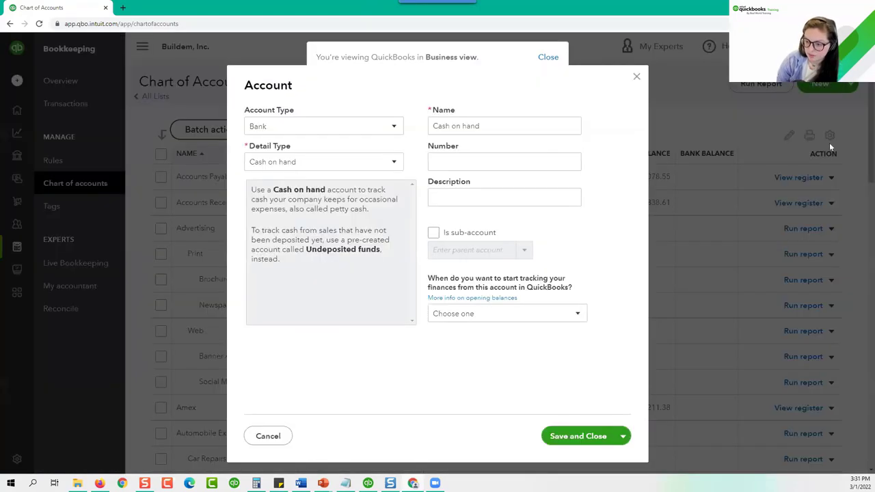
pyautogui.click(636, 77)
# Switch back to Accountant view and sort the Chart of Accounts by type.
pyautogui.click(827, 47)
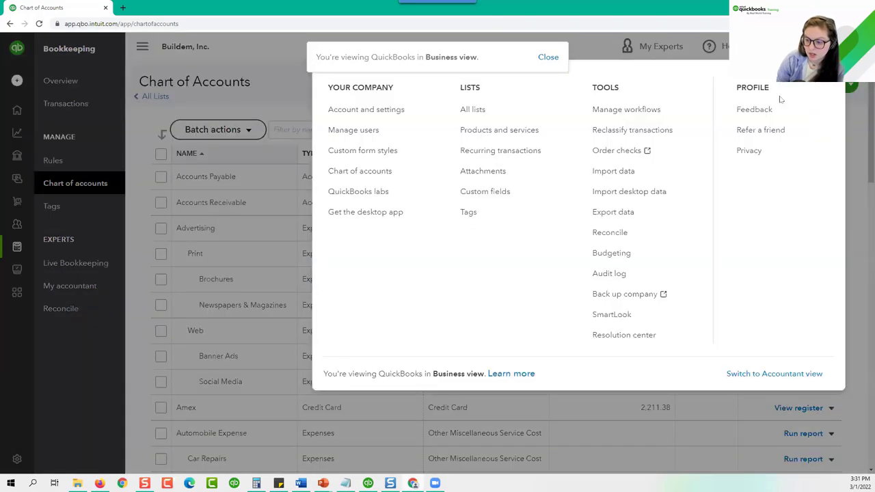
pyautogui.click(793, 376)
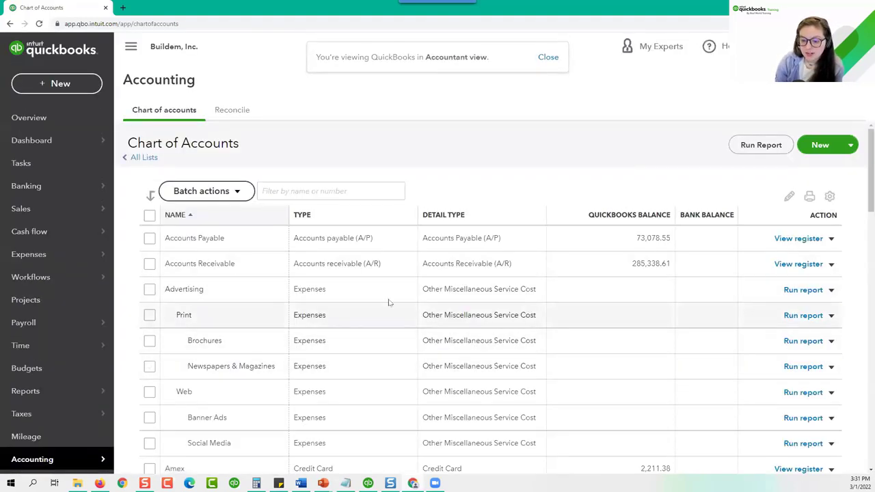
pyautogui.click(303, 215)
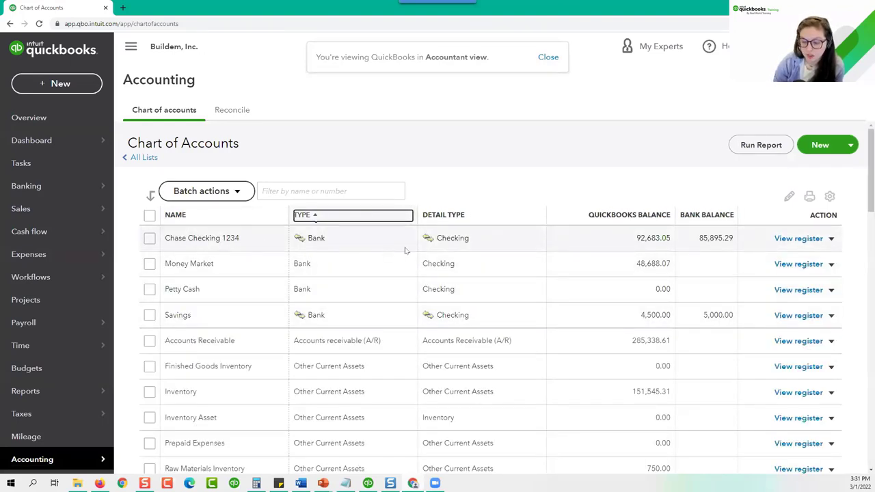
# Open the Chase Checking bank register, dismiss the Register basics tip, and sort the transactions by payment and by deposit.
pyautogui.click(795, 238)
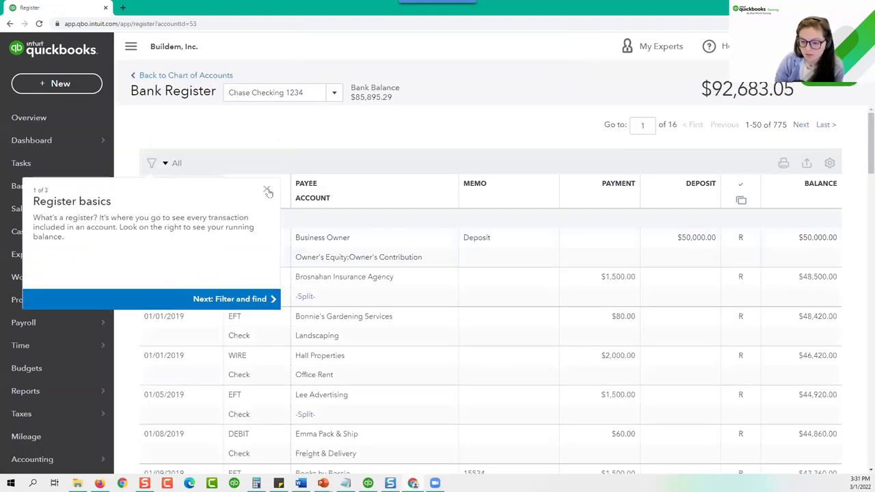
pyautogui.click(267, 190)
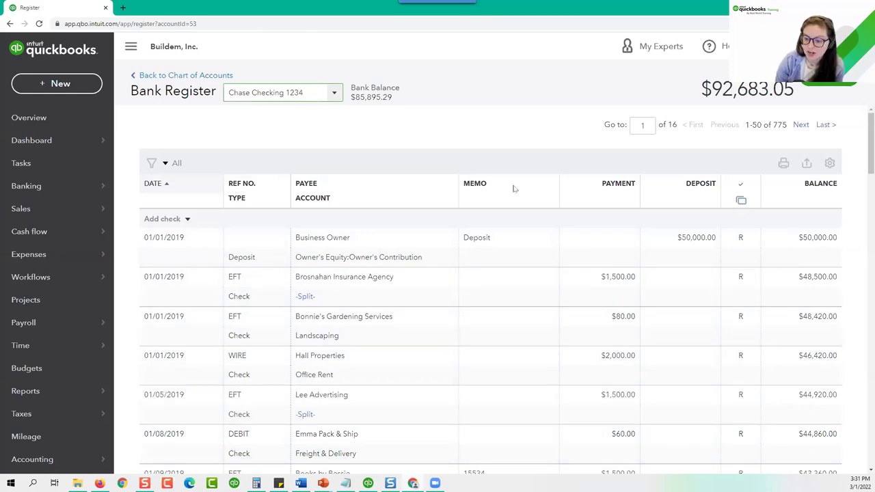
pyautogui.click(611, 190)
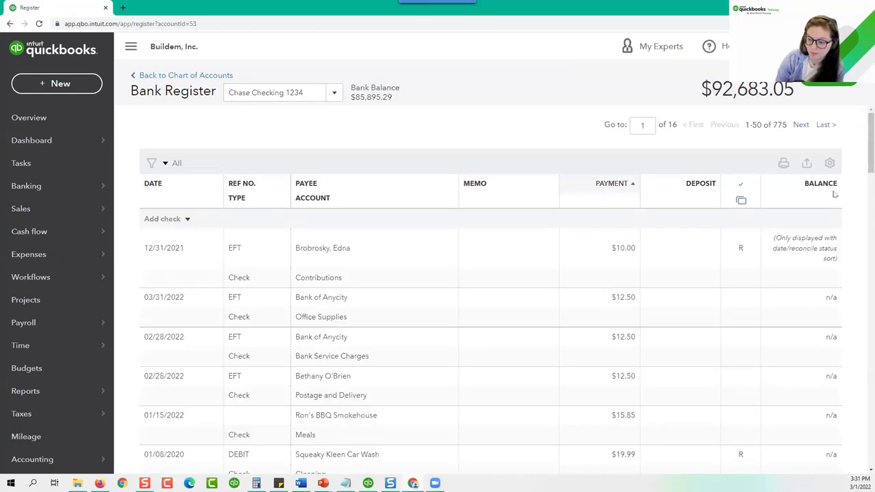
pyautogui.click(689, 185)
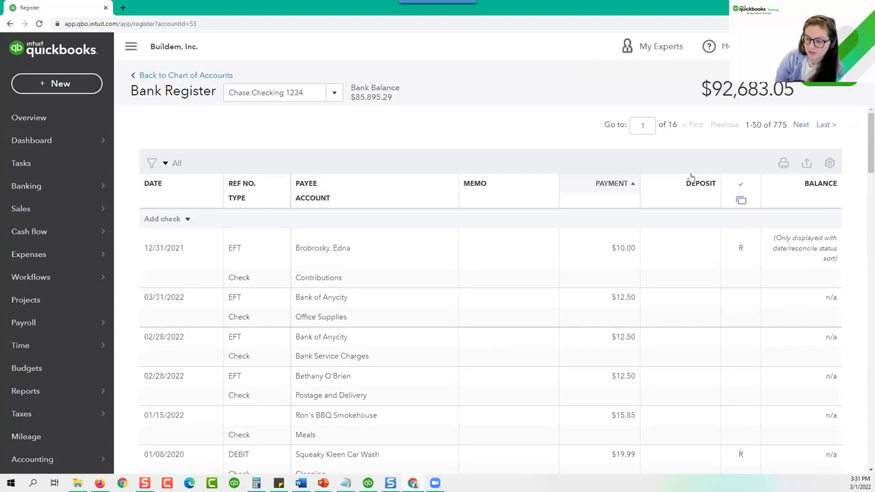
# Review the accounts selectable in the bank register and its transaction filter options without changing either.
pyautogui.click(327, 92)
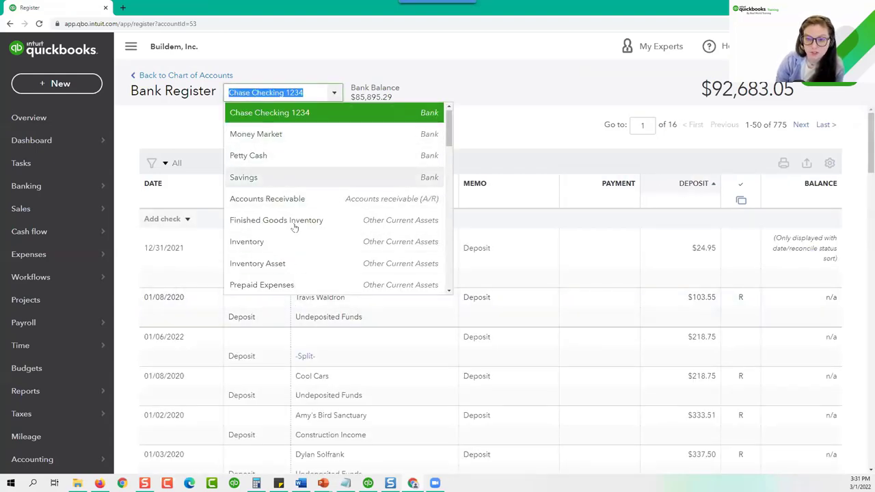
pyautogui.click(517, 120)
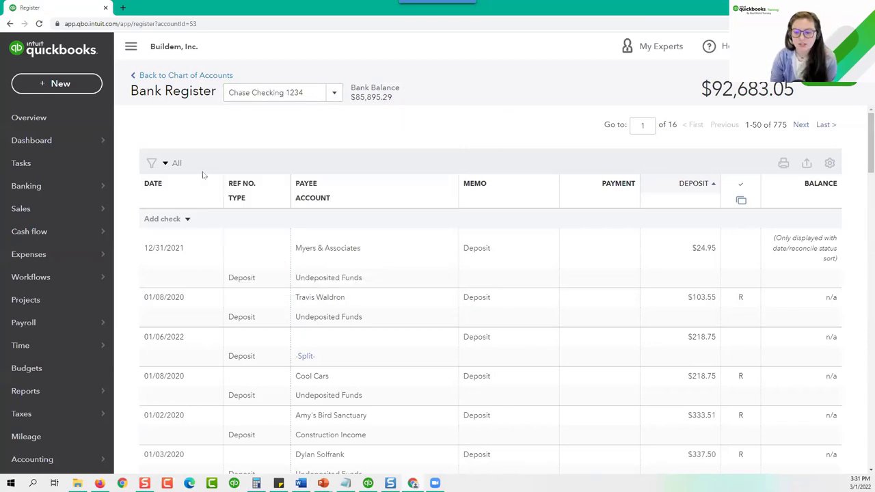
pyautogui.click(152, 163)
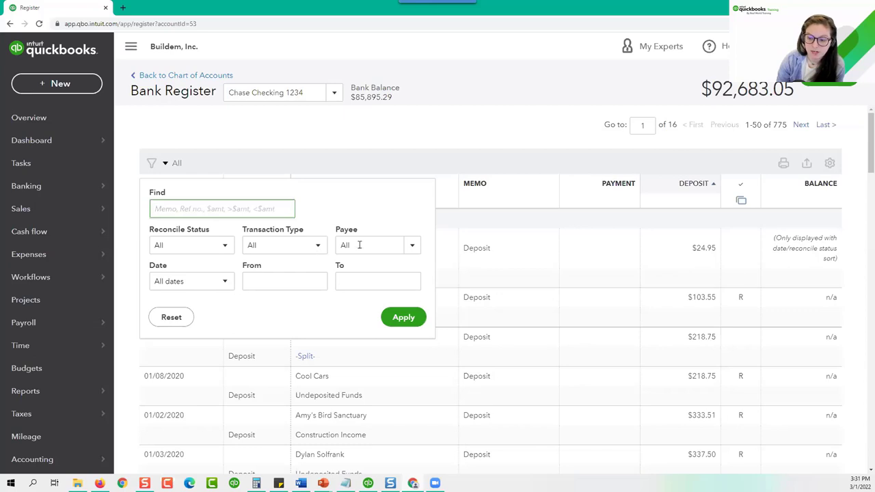
pyautogui.click(482, 143)
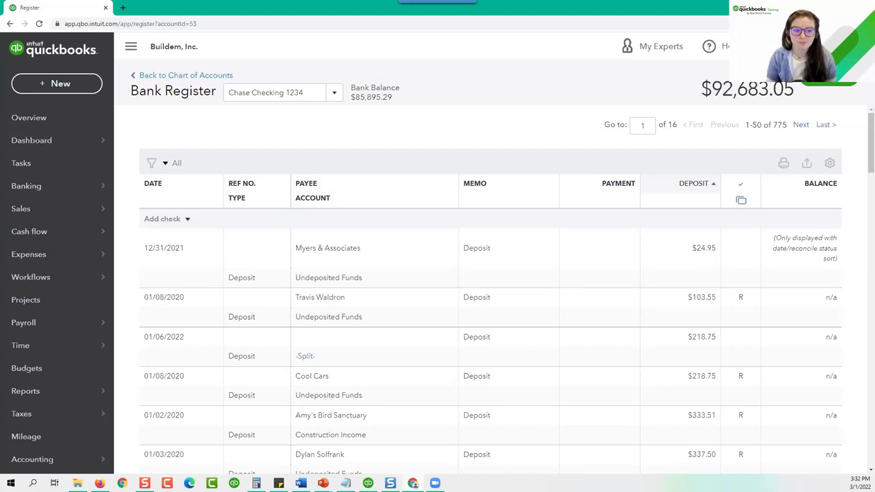
# Return to the Dashboard, open the recent EFT check to Spendalot, Inc. from the global search, and close it without changes.
pyautogui.click(50, 139)
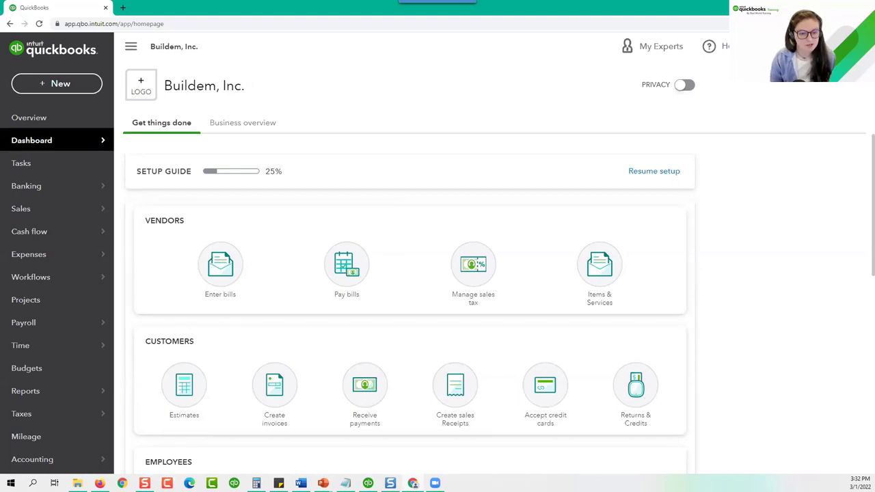
pyautogui.click(752, 46)
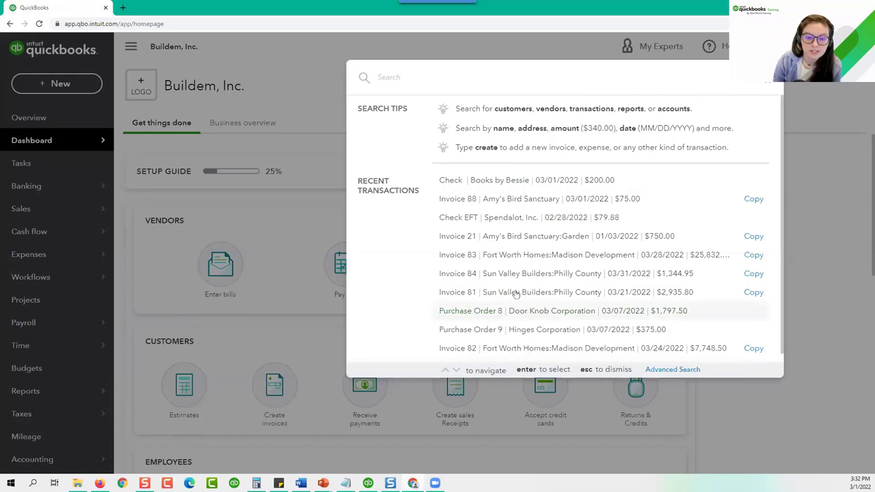
pyautogui.click(506, 221)
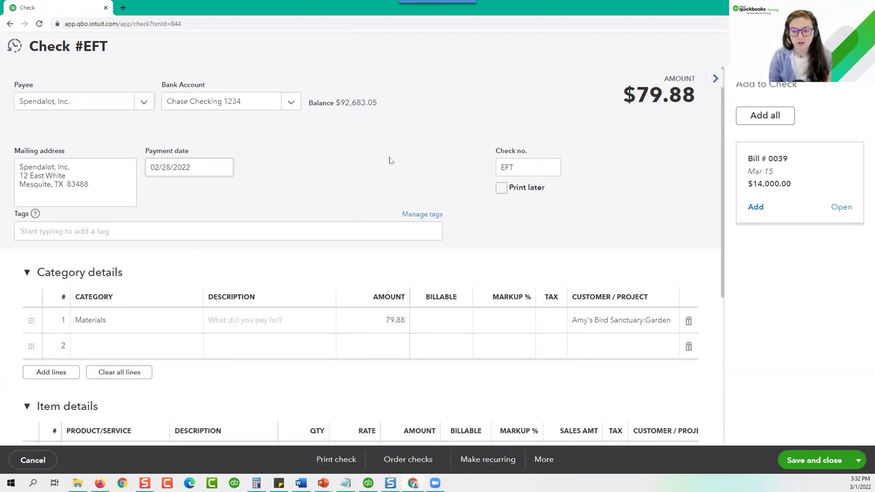
pyautogui.press('Escape')
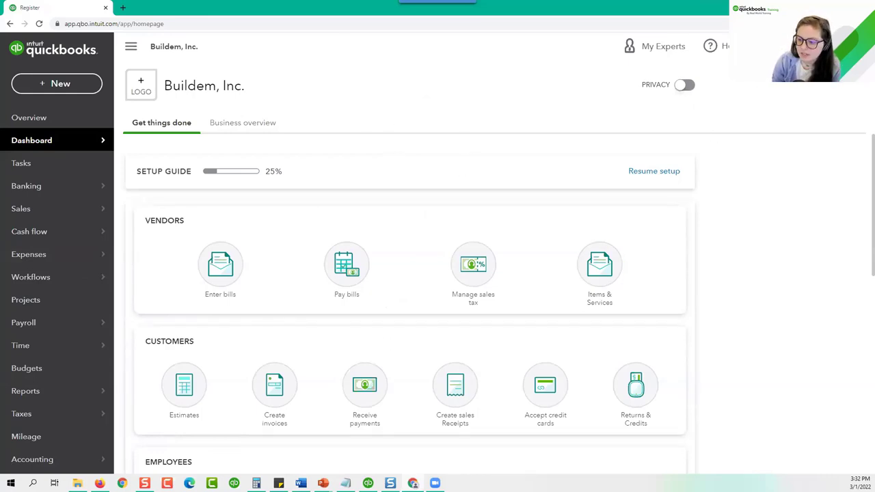
# Open Advanced Search to view its transaction filters and return to the Dashboard.
pyautogui.click(772, 46)
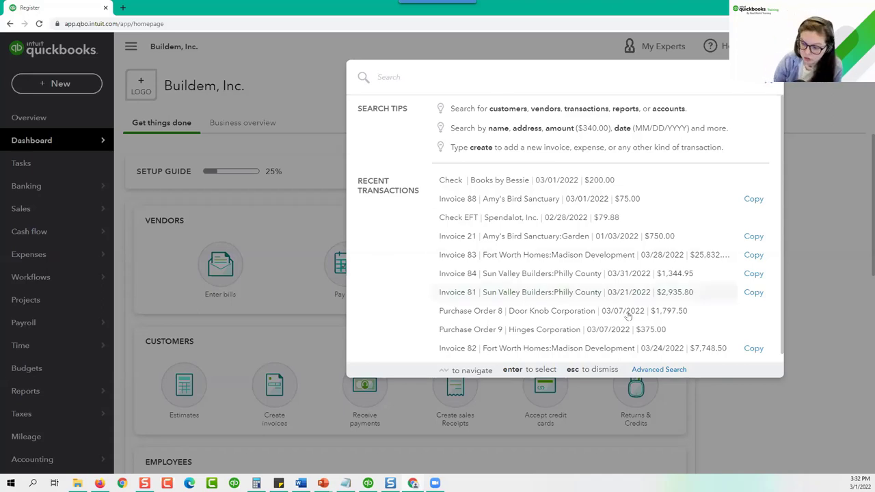
pyautogui.click(664, 373)
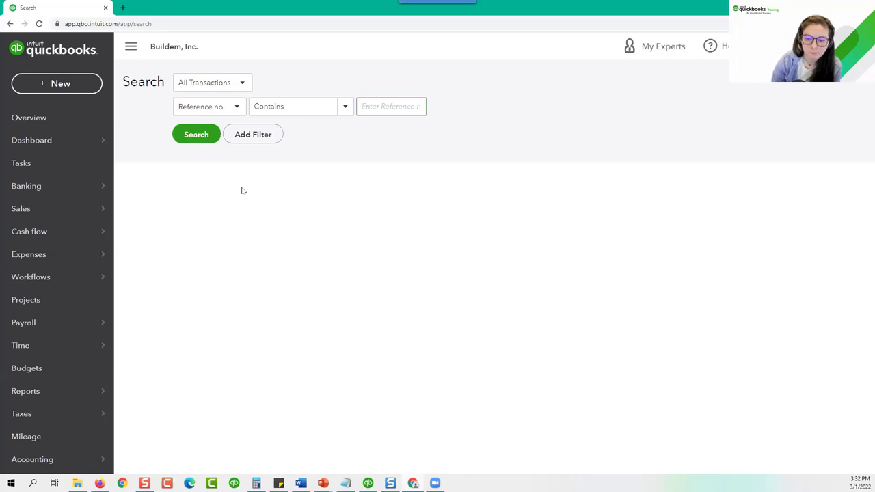
pyautogui.click(78, 143)
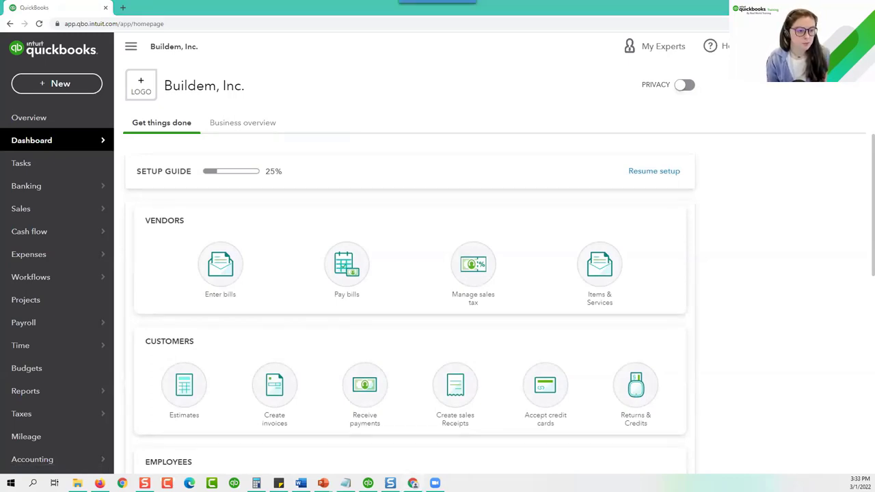
# Switch to QuickBooks Desktop, open a blank invoice and the Profit & Loss Standard report, and bring the invoice window forward.
pyautogui.hotkey('alt', 'Tab')
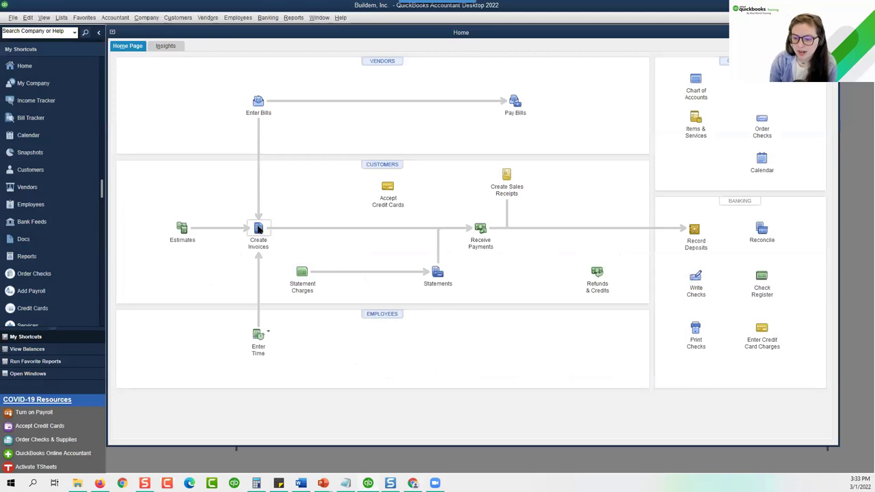
pyautogui.click(258, 230)
pyautogui.click(293, 17)
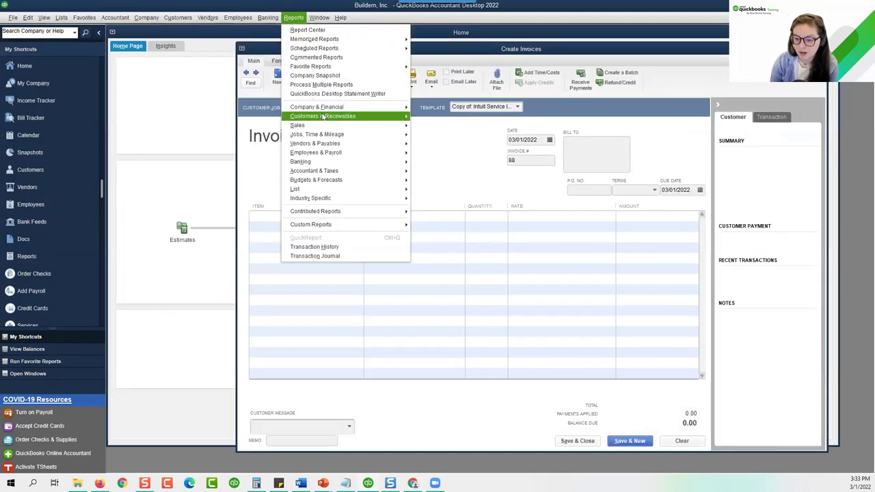
pyautogui.moveTo(342, 107)
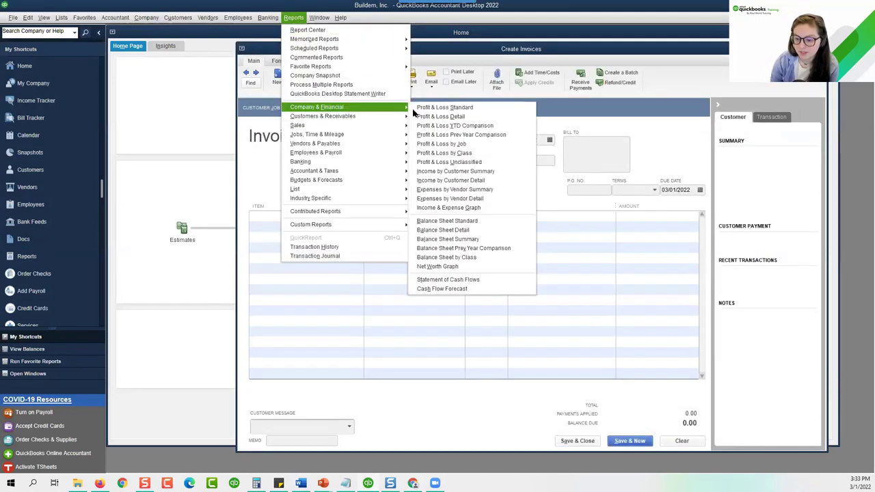
pyautogui.click(462, 111)
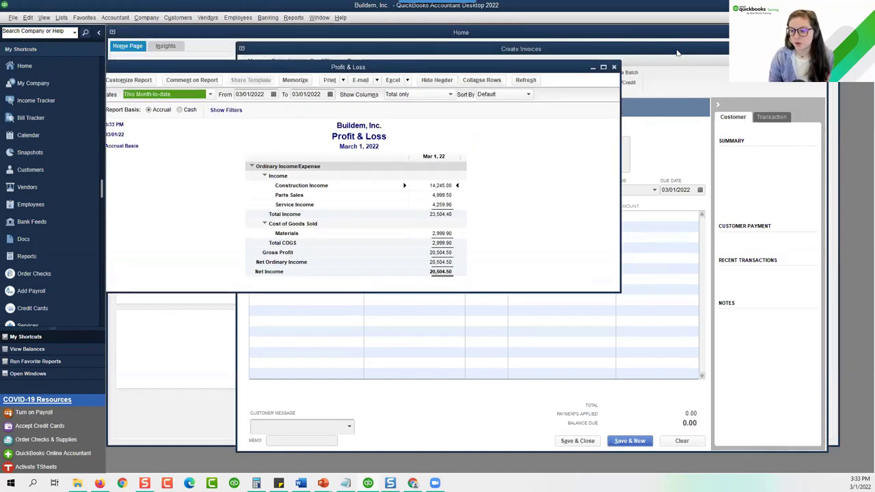
pyautogui.click(676, 53)
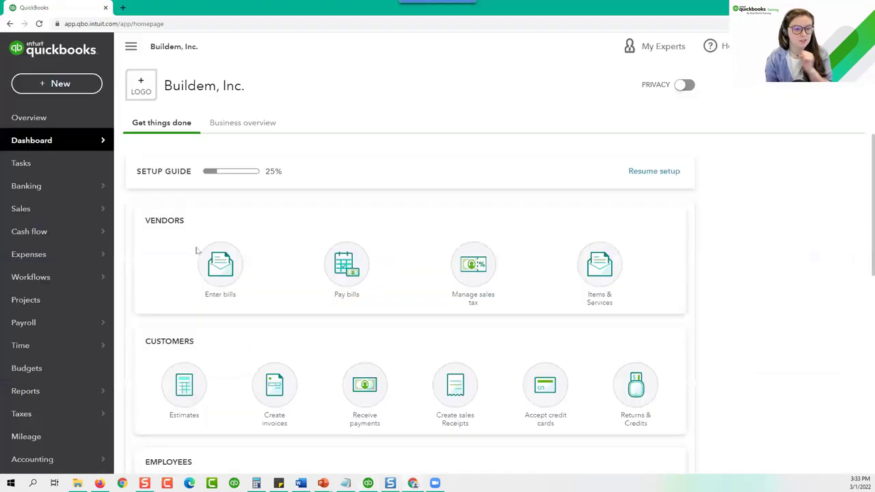
# Switch to QuickBooks Online and open the Profit and Loss report from the favorite reports.
pyautogui.hotkey('alt', 'Tab')
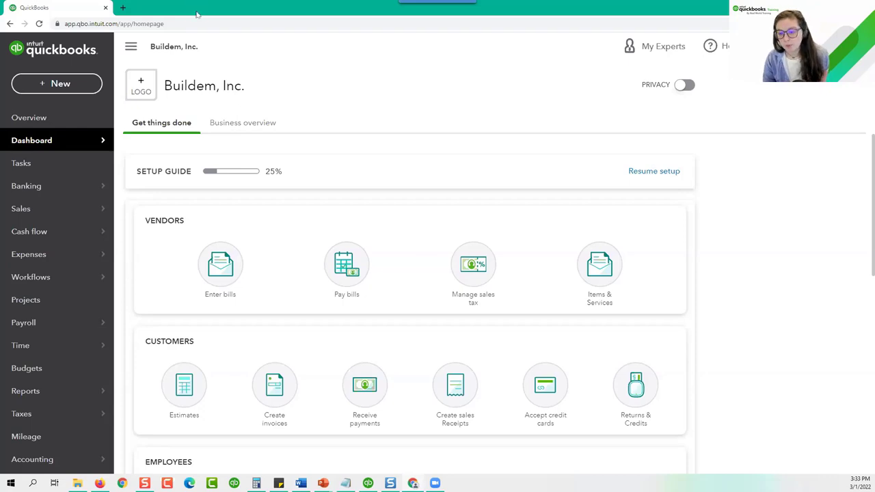
pyautogui.click(62, 392)
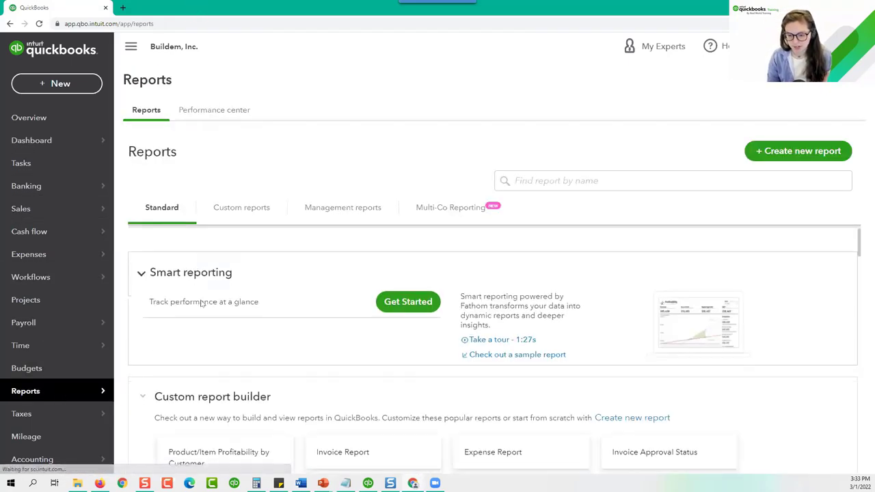
pyautogui.scroll(-5, 201, 303)
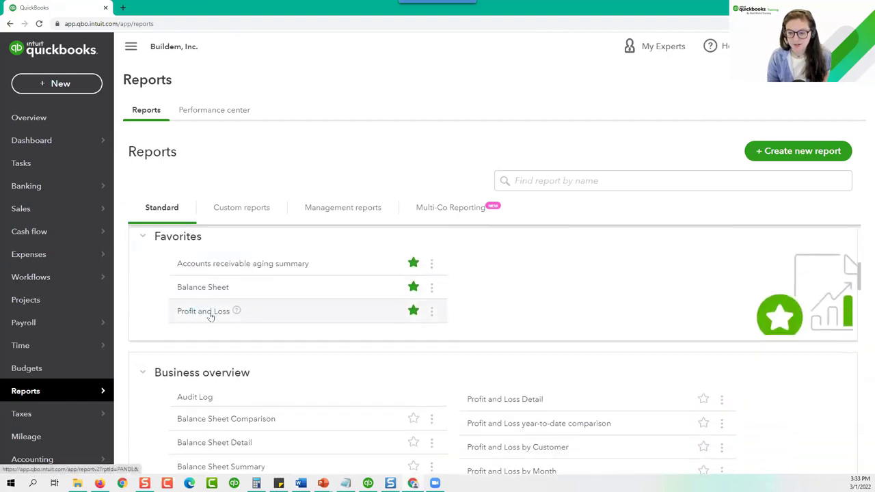
pyautogui.click(205, 311)
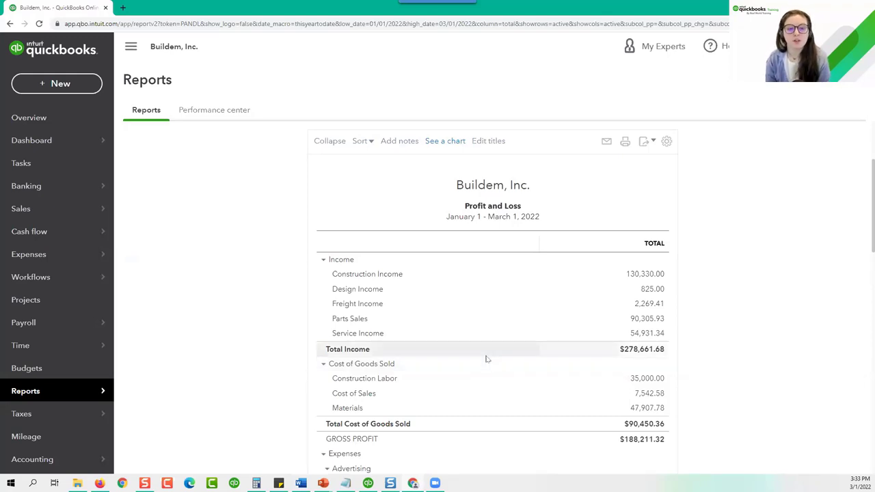
# Open a new invoice in a separate browser tab, keeping the Profit and Loss report open, and review the invoice form.
pyautogui.click(78, 86)
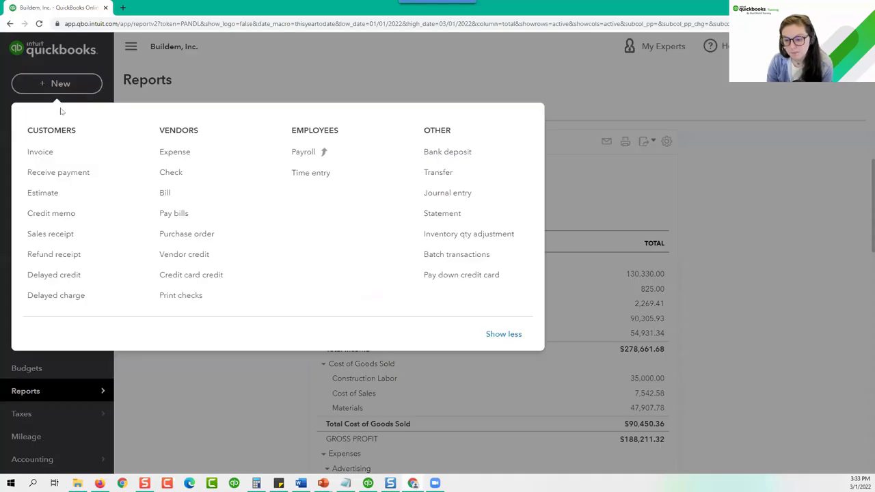
pyautogui.rightClick(39, 155)
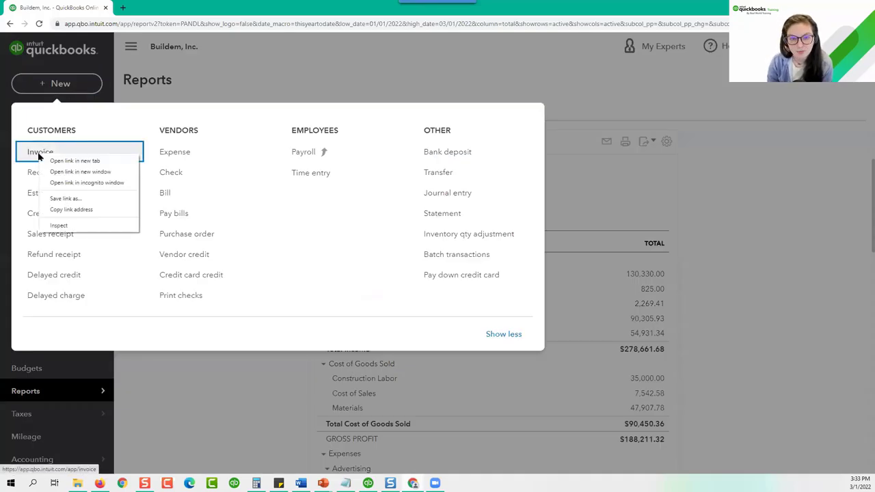
pyautogui.click(100, 161)
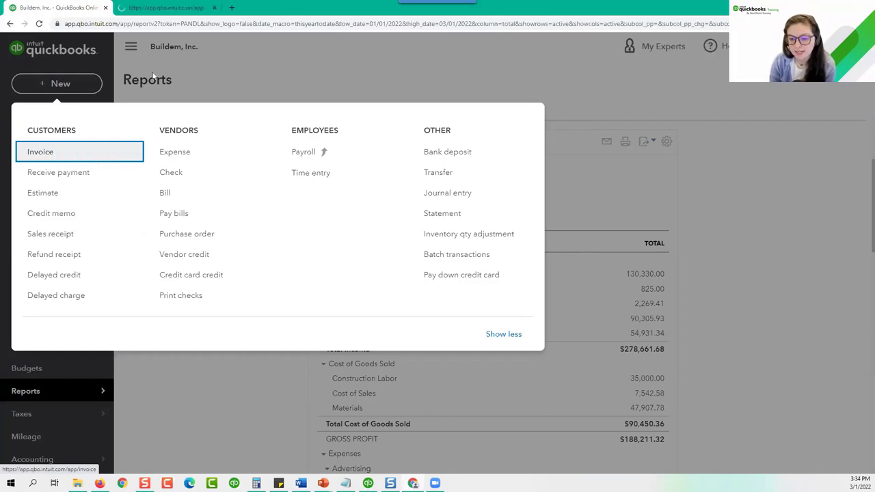
pyautogui.click(222, 60)
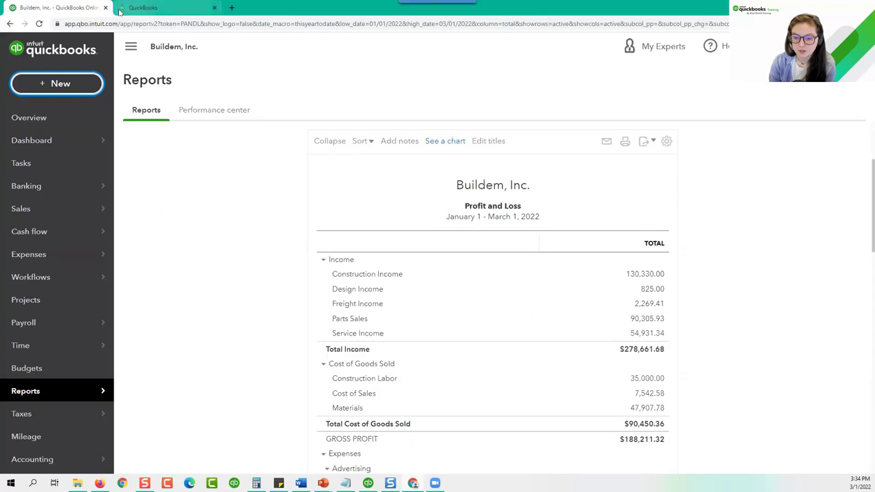
pyautogui.click(147, 11)
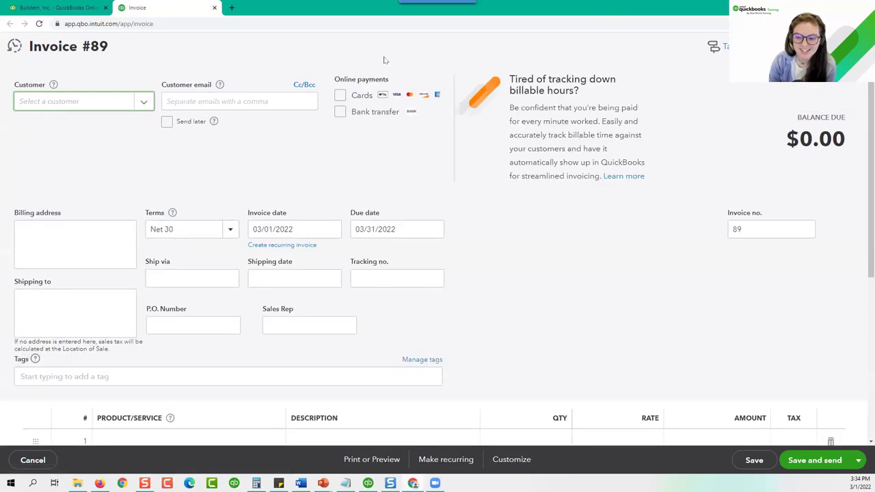
pyautogui.scroll(-5, 488, 353)
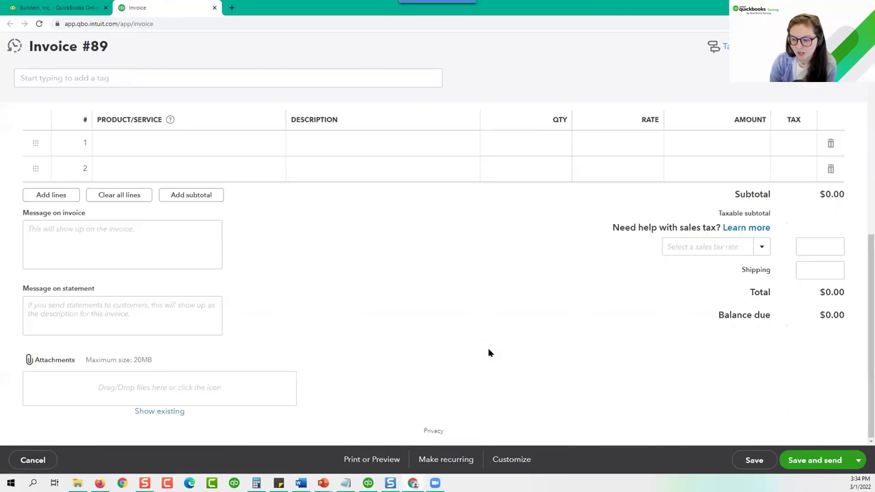
# Open the Reports list in a separate browser tab from the Profit and Loss report and run the Balance Sheet there.
pyautogui.click(68, 7)
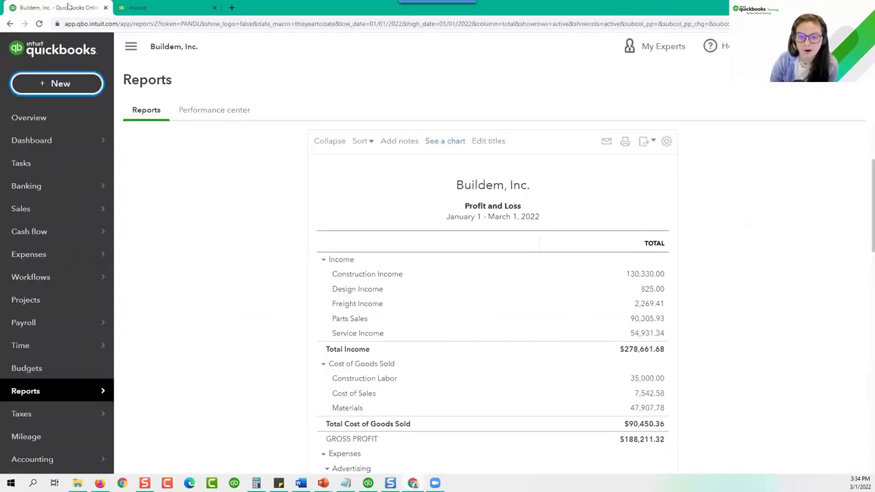
pyautogui.rightClick(83, 395)
pyautogui.click(116, 403)
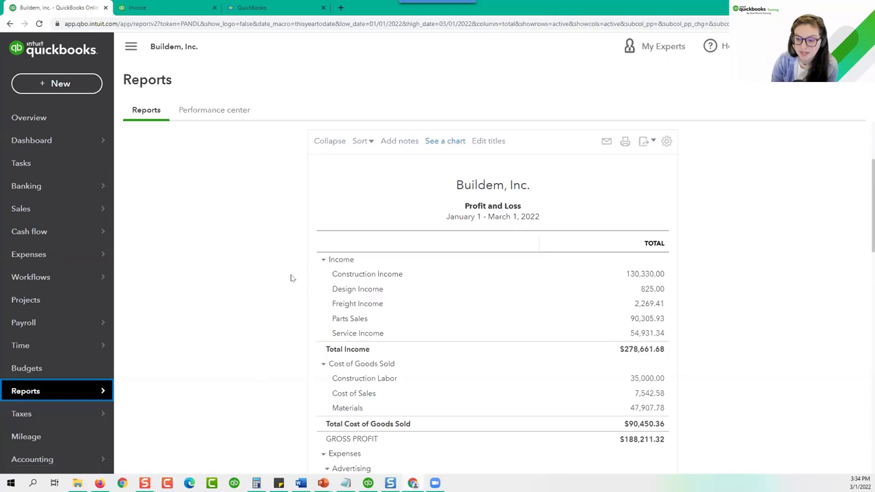
pyautogui.click(253, 7)
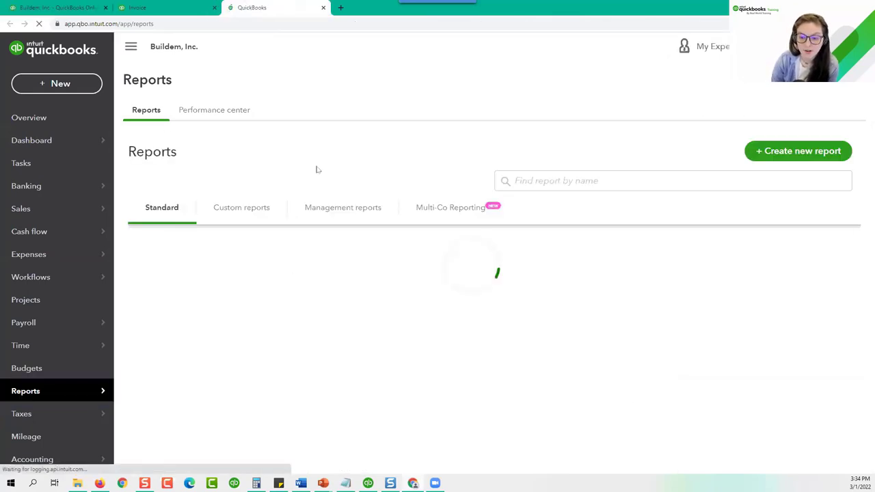
pyautogui.scroll(-2, 322, 349)
pyautogui.click(210, 354)
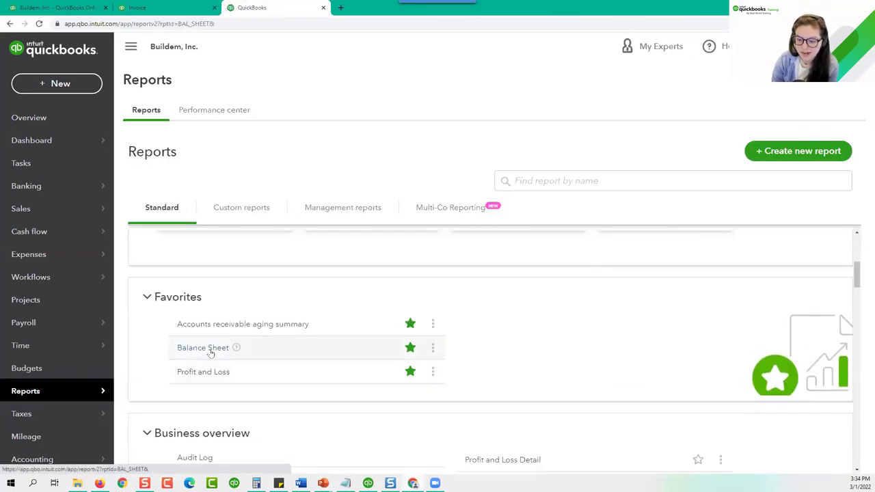
pyautogui.scroll(-2, 207, 353)
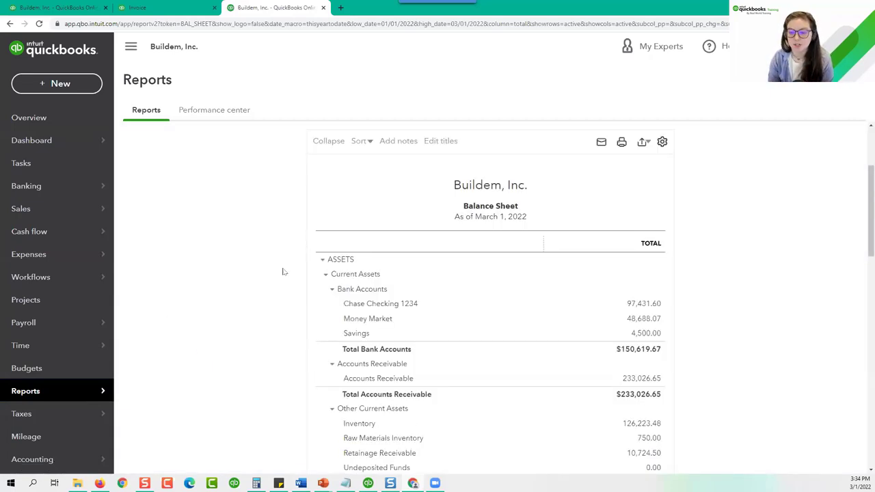
# Replace the Profit and Loss report with the Dashboard in its browser tab, and switch between the open invoice and Balance Sheet tabs.
pyautogui.click(130, 7)
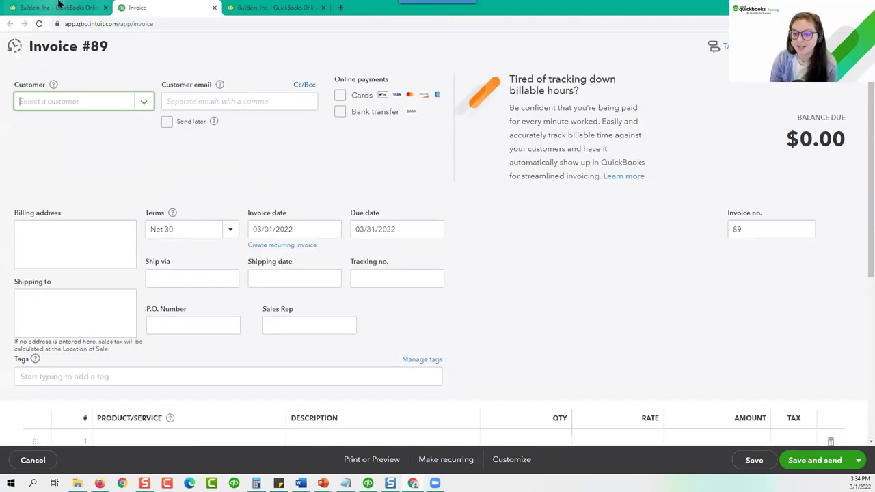
pyautogui.click(69, 8)
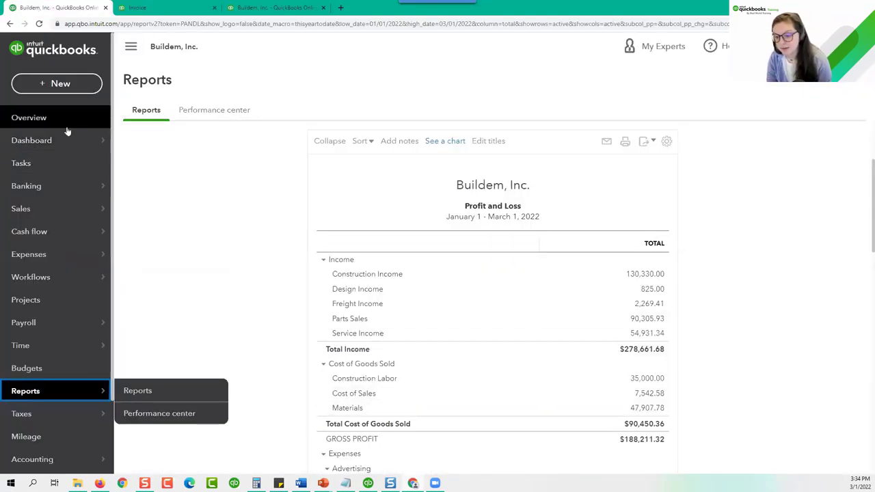
pyautogui.click(90, 141)
pyautogui.click(277, 8)
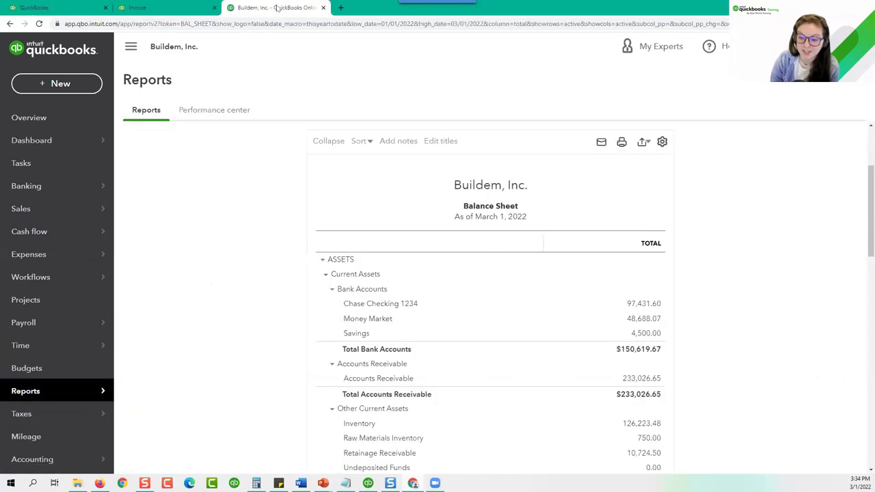
pyautogui.click(192, 8)
pyautogui.click(272, 9)
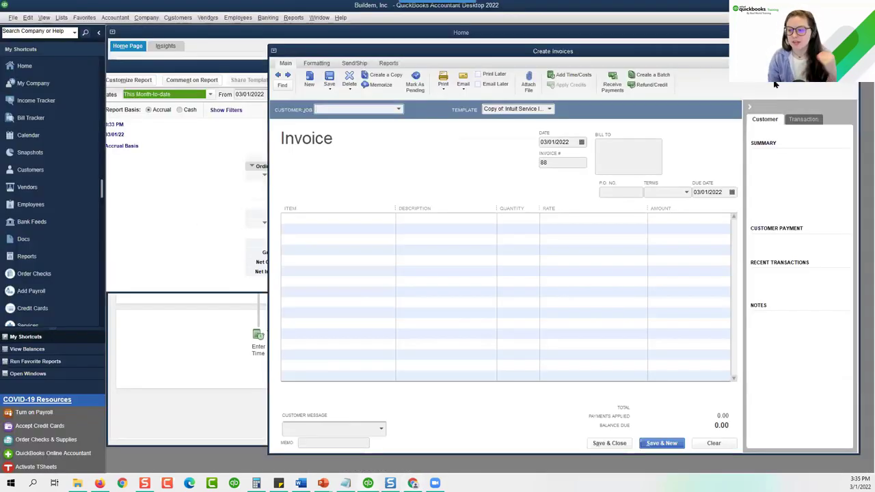
# In QuickBooks Desktop, close the blank invoice and the Profit & Loss report windows to return to the Home page.
pyautogui.moveTo(478, 51); pyautogui.dragTo(385, 43)
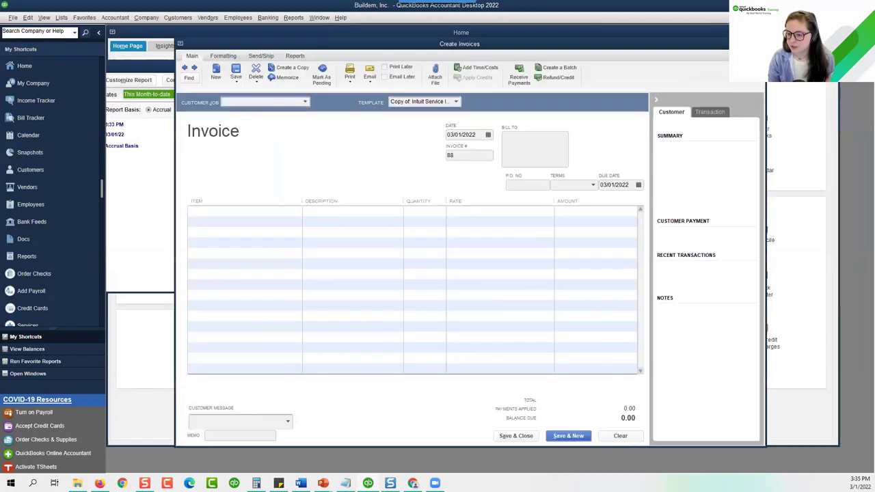
pyautogui.press('Escape')
pyautogui.click(615, 69)
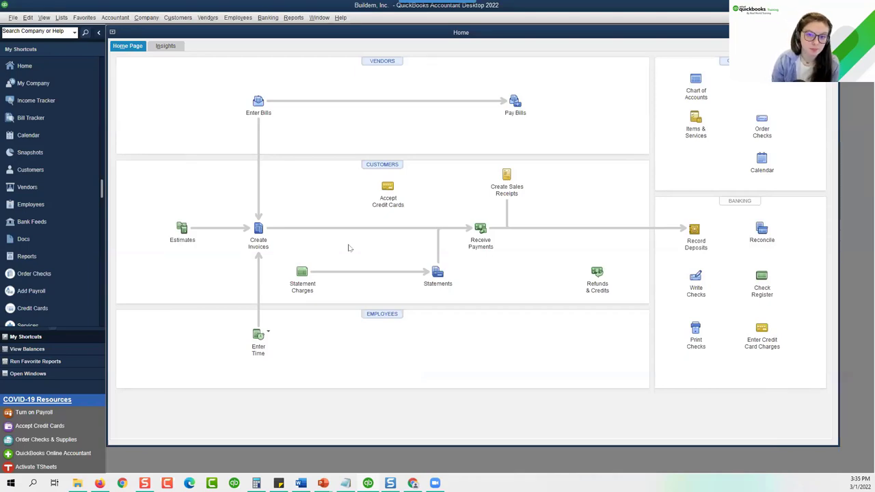
# Create a new invoice for the customer Amy's Bird Sanctuary and review its date and billing address.
pyautogui.click(260, 226)
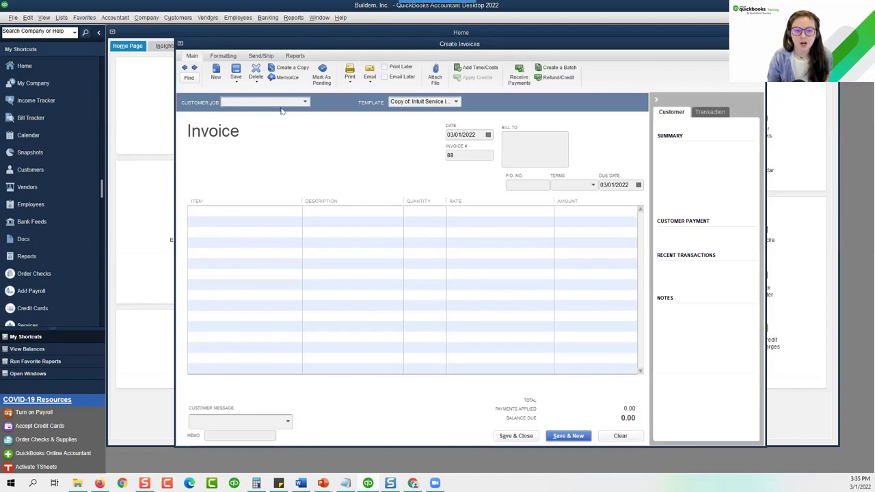
pyautogui.click(305, 102)
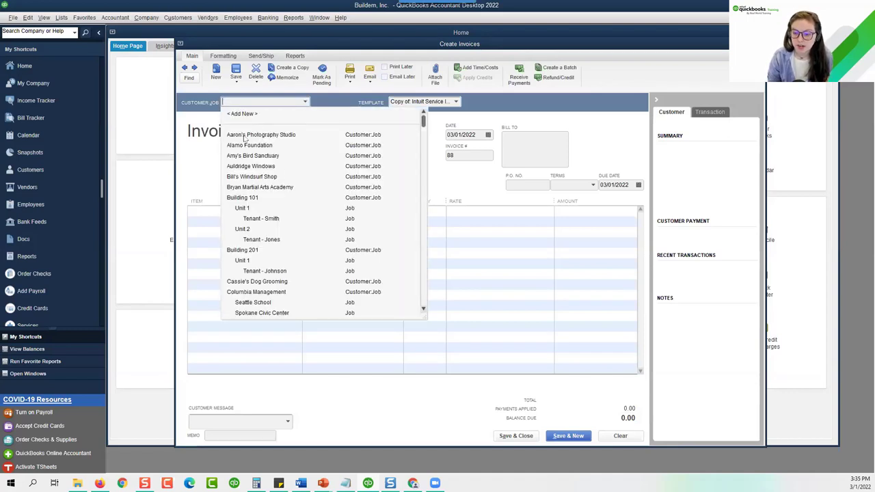
pyautogui.click(249, 156)
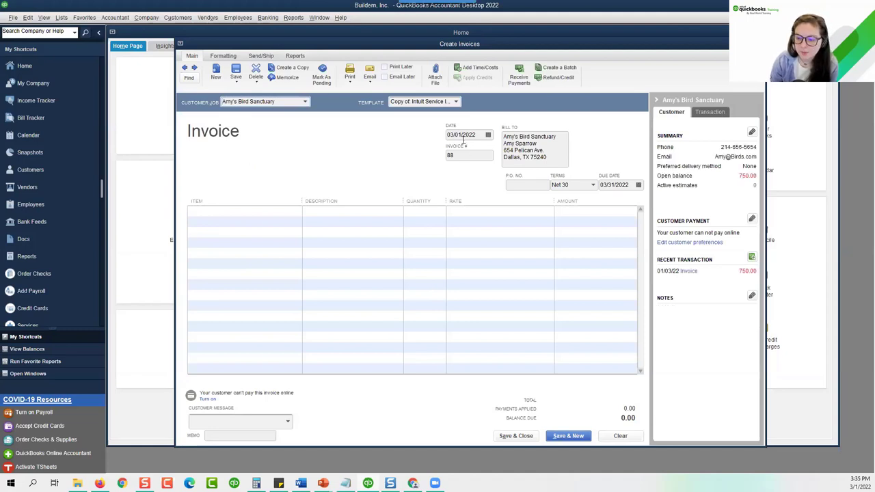
pyautogui.moveTo(447, 135); pyautogui.dragTo(480, 135)
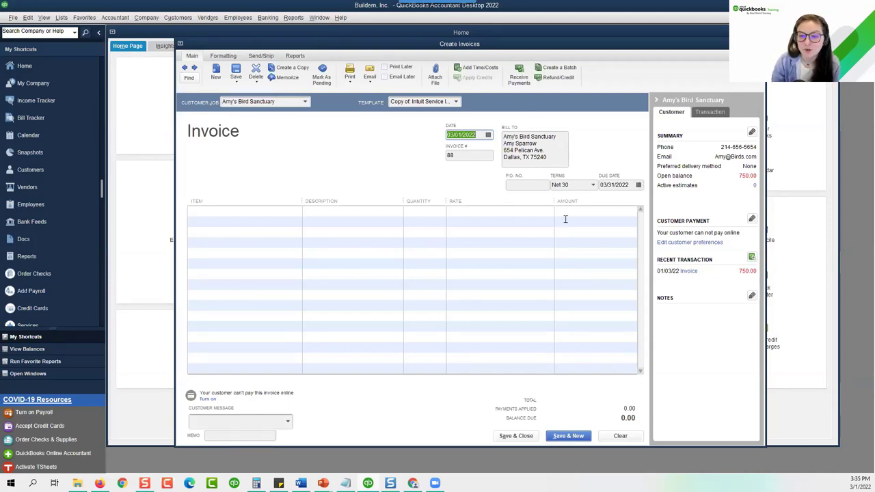
pyautogui.click(527, 164)
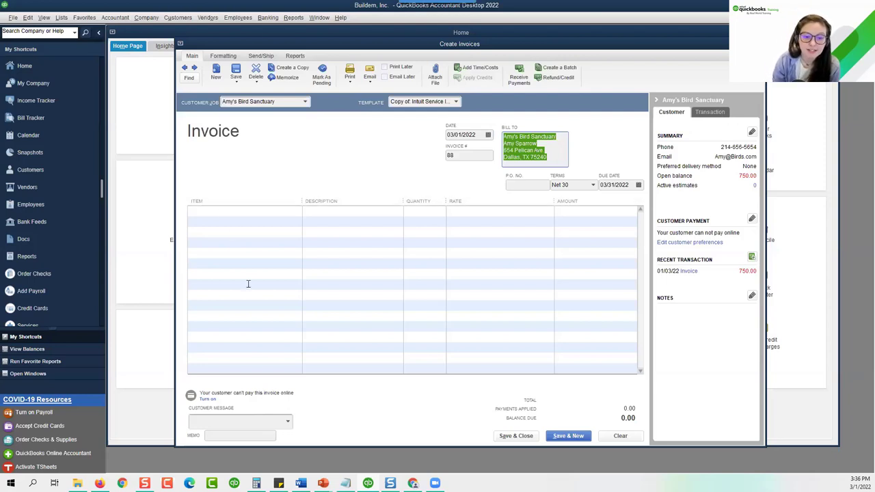
# Add the Design item to the first line of the invoice and check its amount.
pyautogui.click(199, 210)
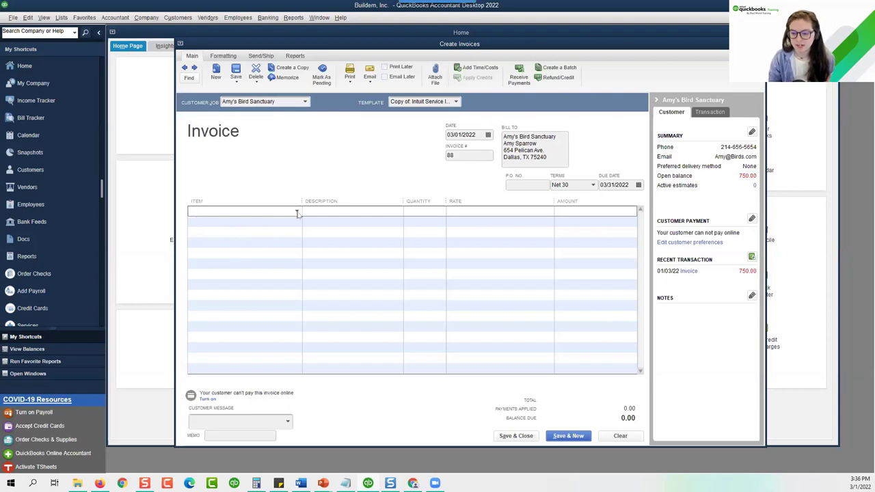
pyautogui.click(298, 211)
pyautogui.click(204, 245)
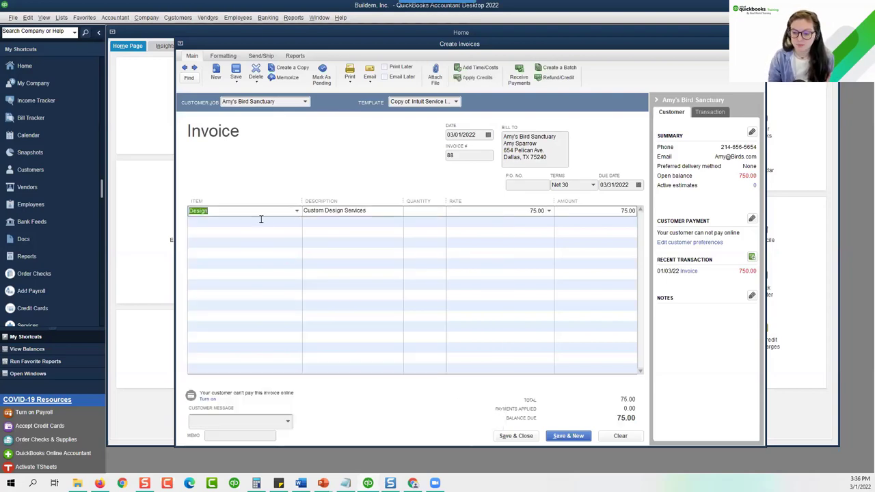
pyautogui.click(617, 211)
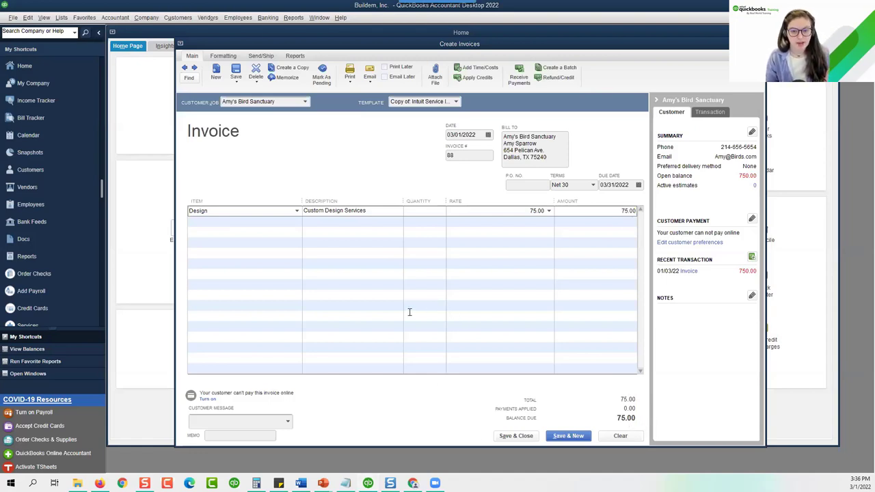
# Switch to QuickBooks Online and close the Balance Sheet and invoice browser tabs, keeping only the Dashboard.
pyautogui.hotkey('alt', 'Tab')
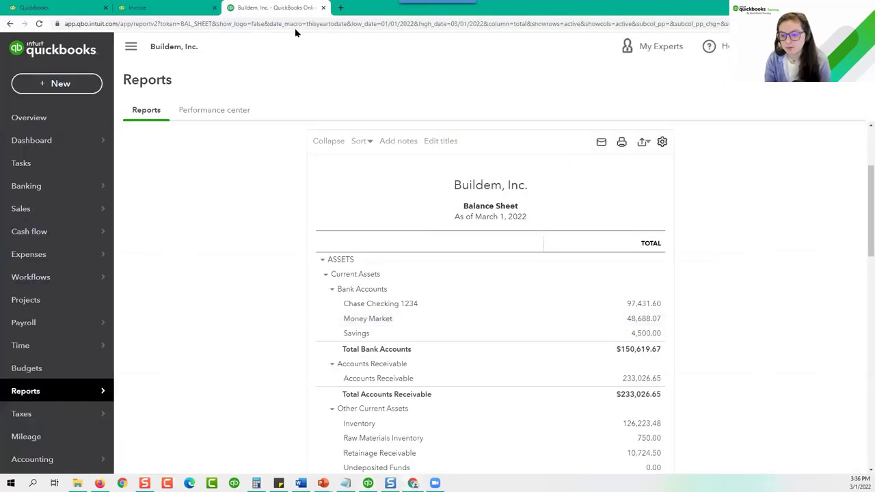
pyautogui.click(323, 8)
pyautogui.click(214, 9)
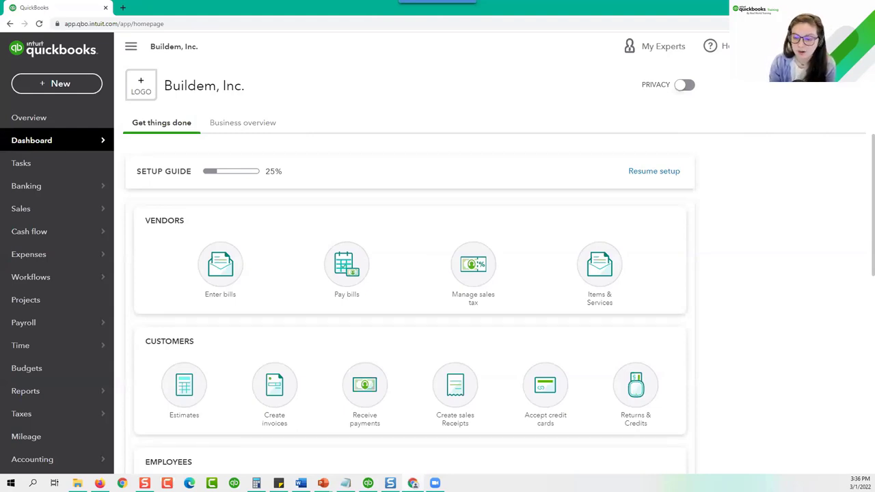
# Create a new invoice and select Amy's Bird Sanctuary as the customer by searching for "Amy's".
pyautogui.click(68, 89)
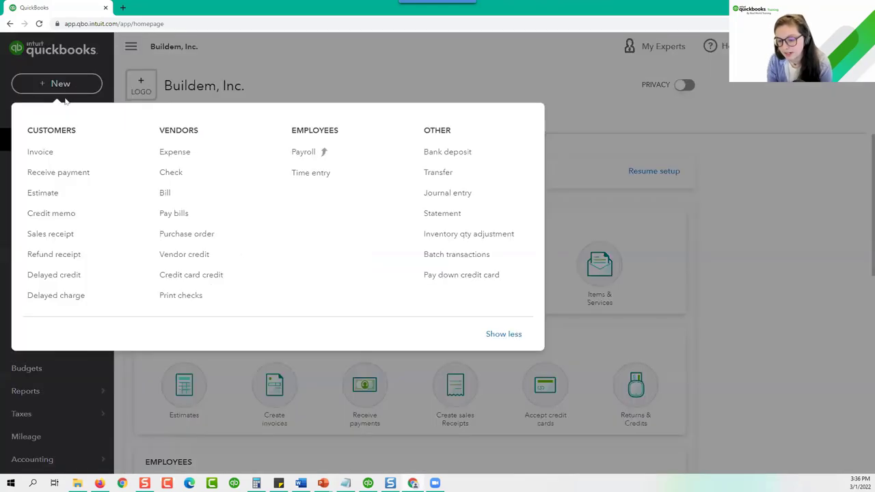
pyautogui.click(44, 158)
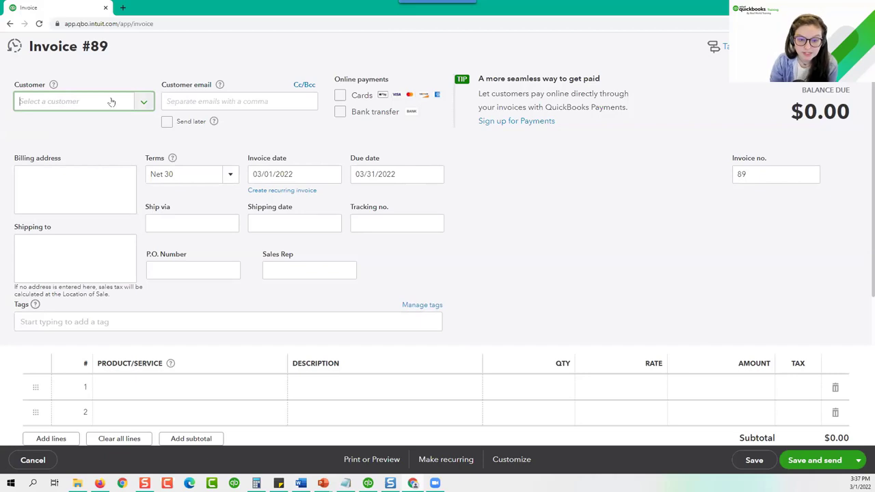
pyautogui.click(145, 102)
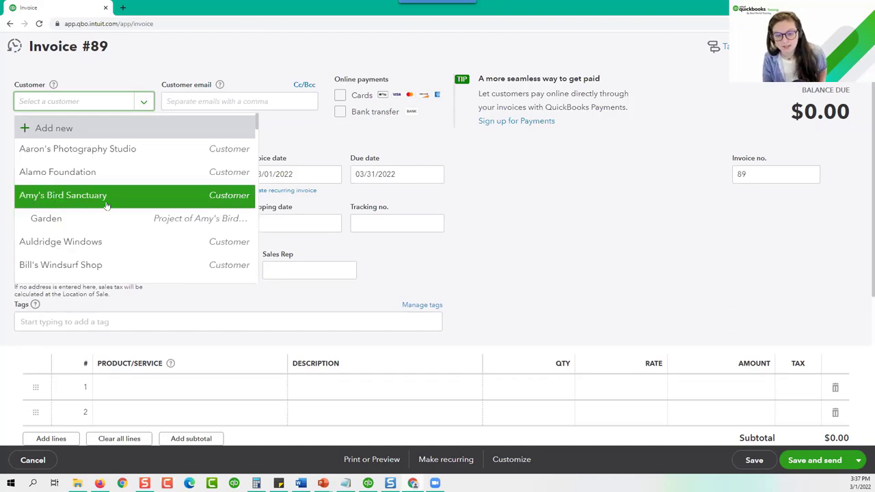
pyautogui.write("Amy's")
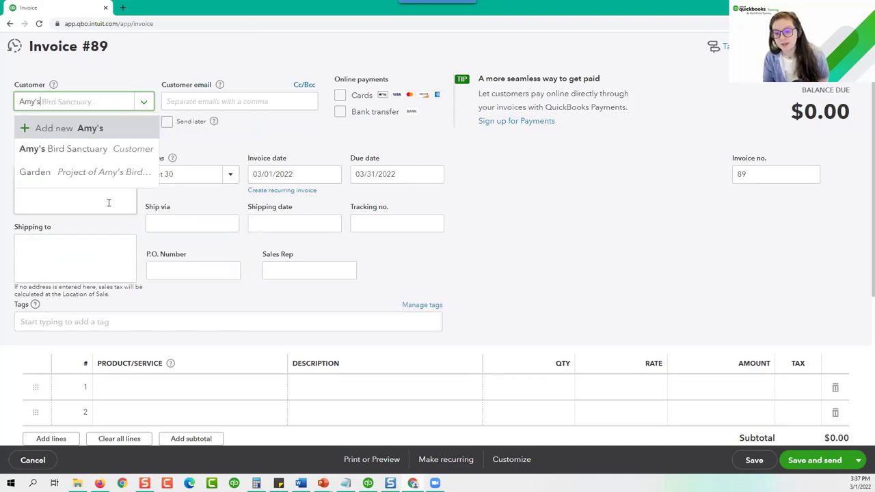
pyautogui.click(48, 147)
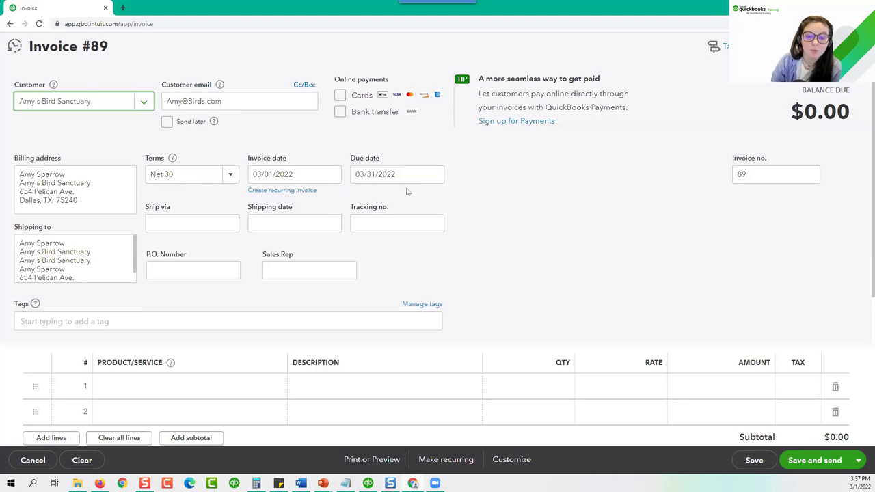
# Set the invoice's payment terms to Net 10 and check the due date.
pyautogui.click(307, 174)
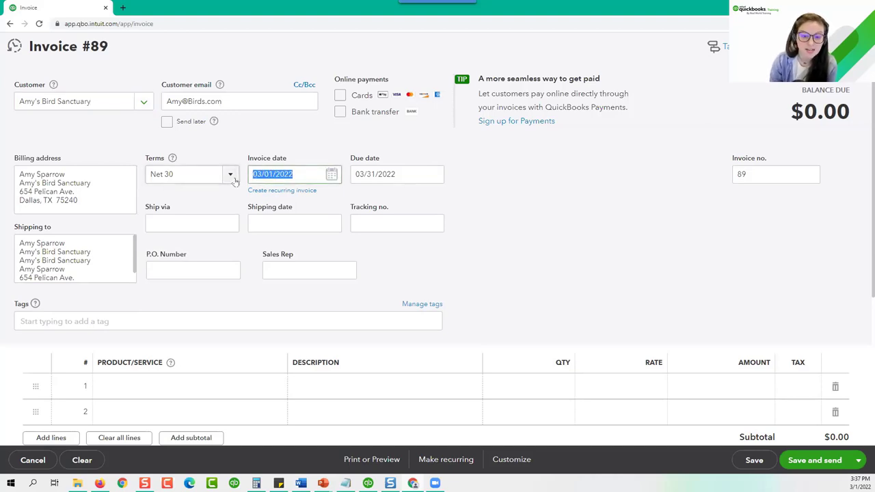
pyautogui.click(231, 174)
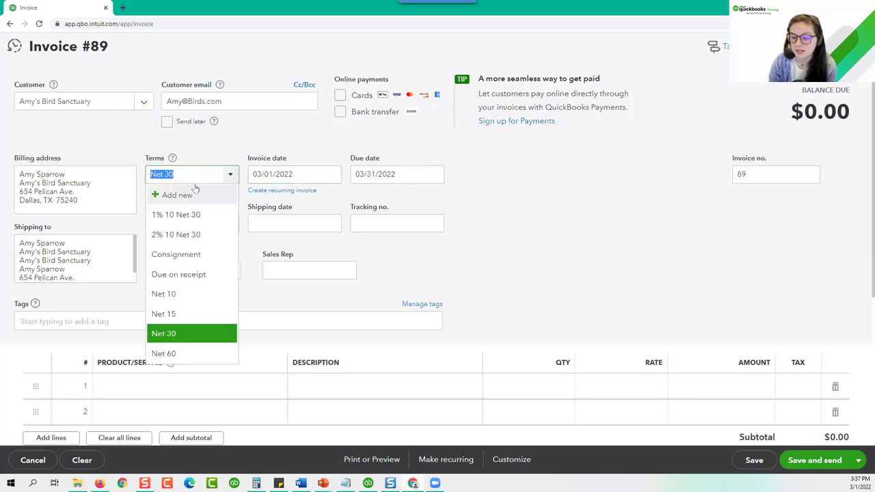
pyautogui.click(190, 296)
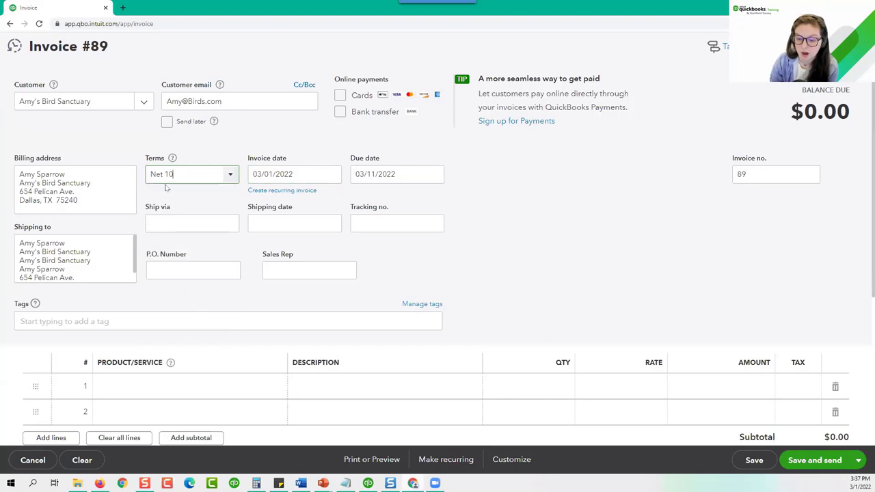
pyautogui.click(423, 177)
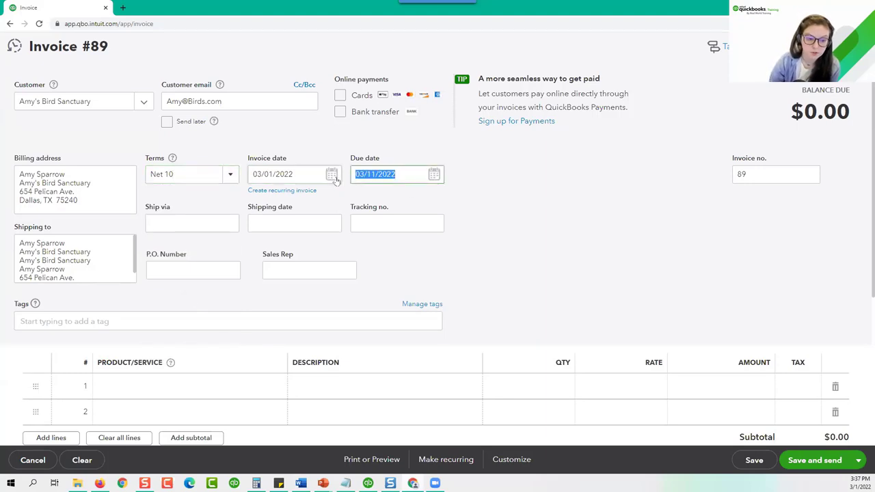
pyautogui.click(509, 193)
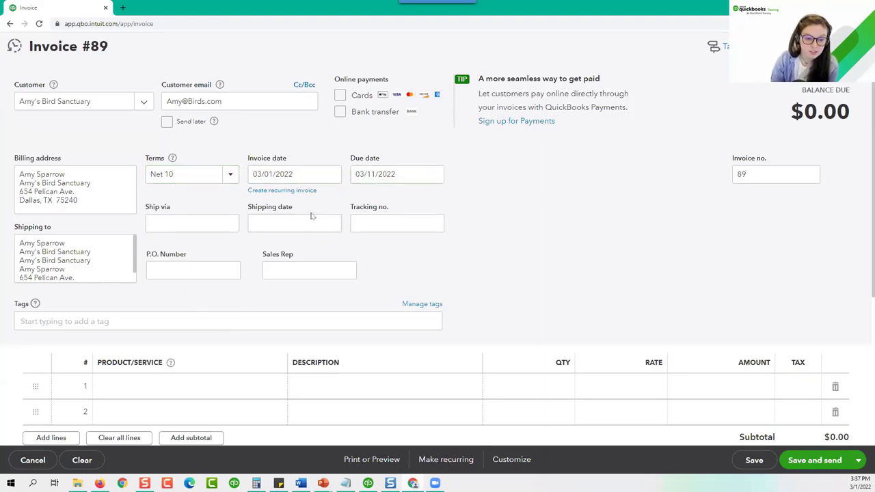
# Add the Design product/service to the first line of the invoice.
pyautogui.scroll(-3, 317, 202)
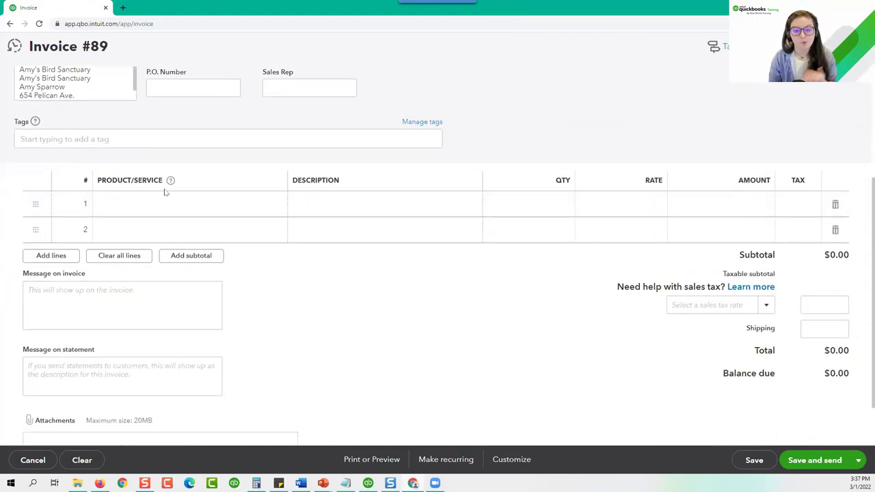
pyautogui.click(152, 205)
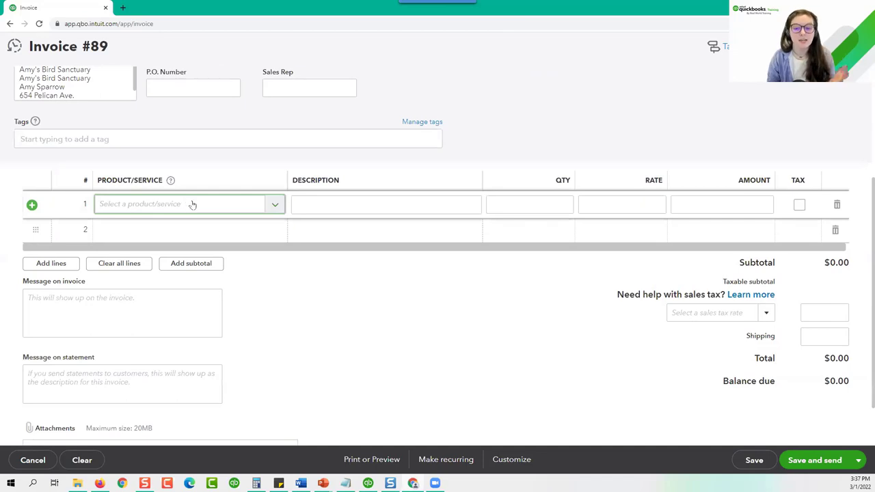
pyautogui.click(274, 204)
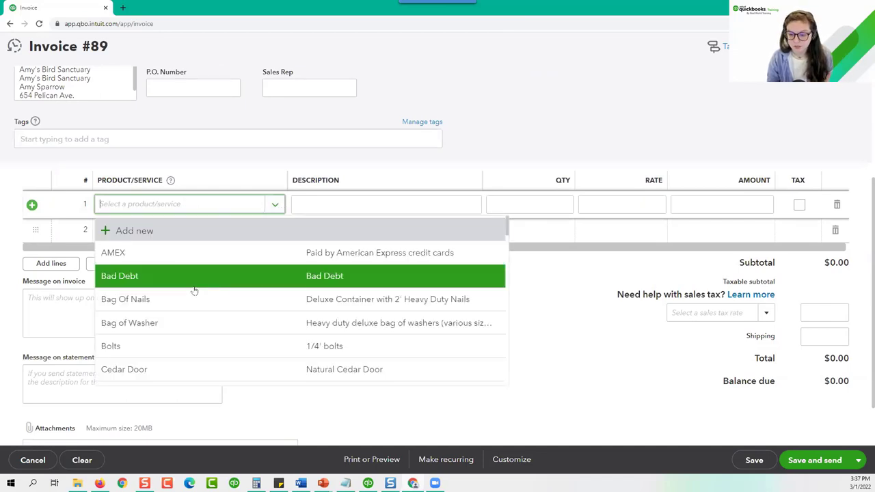
pyautogui.scroll(-3, 192, 301)
pyautogui.scroll(-1, 185, 304)
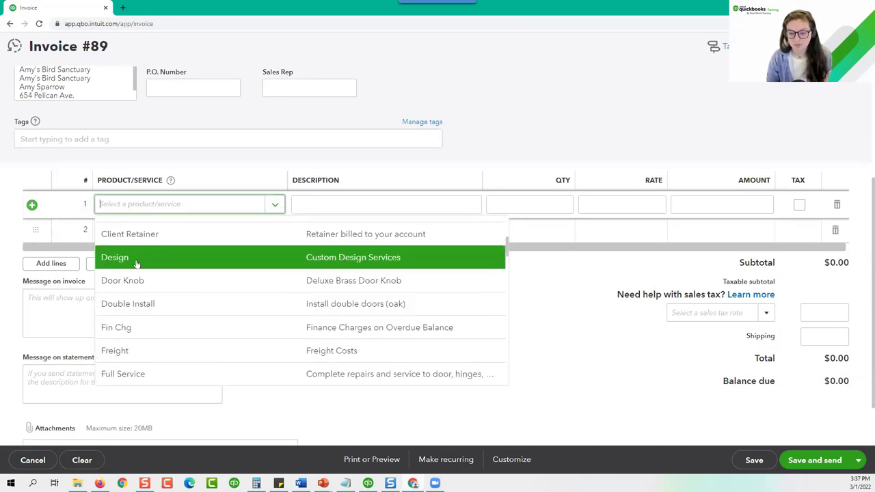
pyautogui.write('Design')
pyautogui.press('Tab')
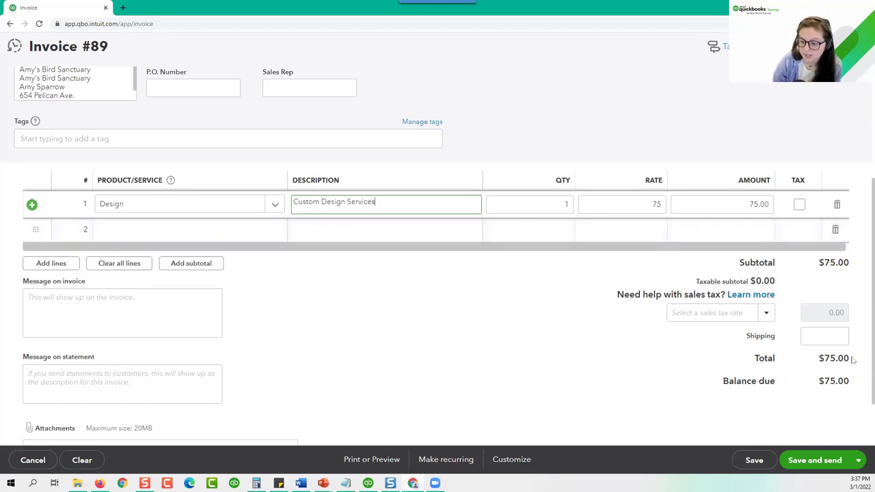
# Check the invoice's balance due and review the optional fields, custom fields and columns available for sales forms.
pyautogui.scroll(3, 588, 319)
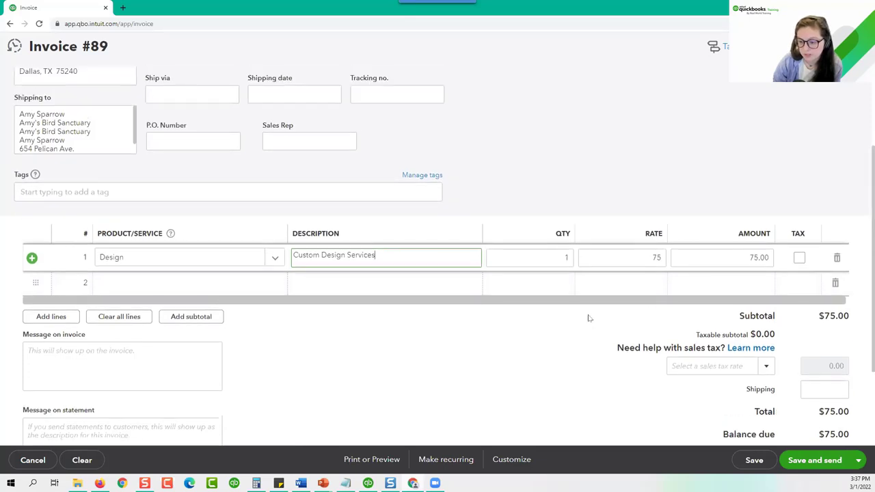
pyautogui.moveTo(788, 109); pyautogui.dragTo(835, 104)
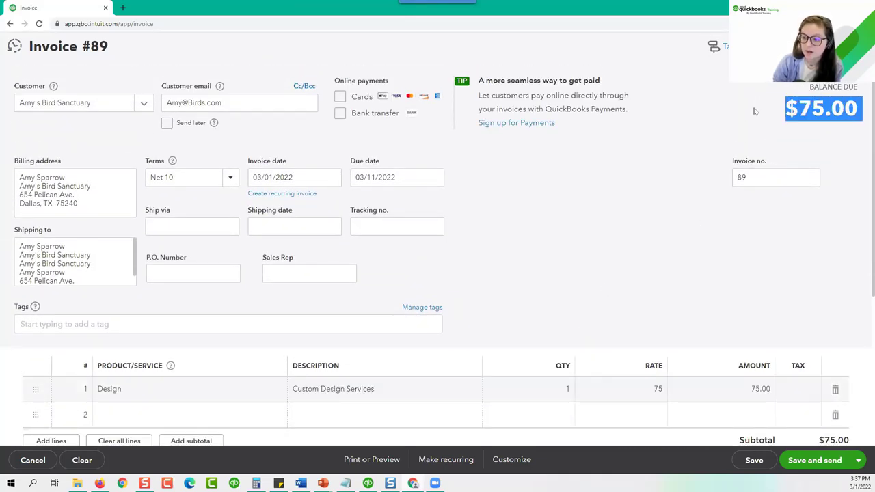
pyautogui.click(798, 144)
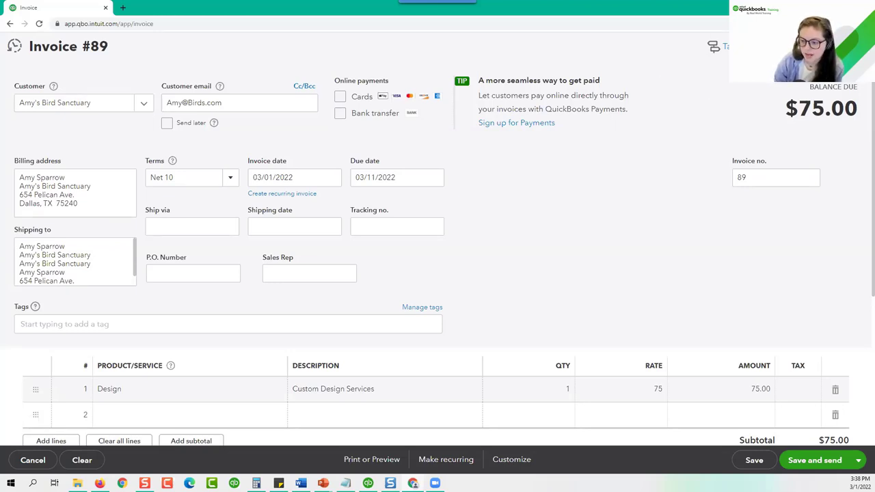
pyautogui.click(713, 46)
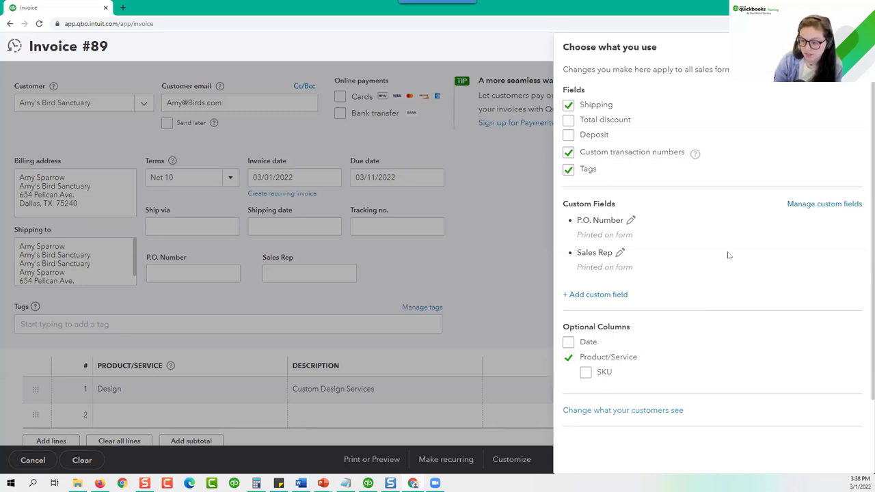
pyautogui.click(862, 46)
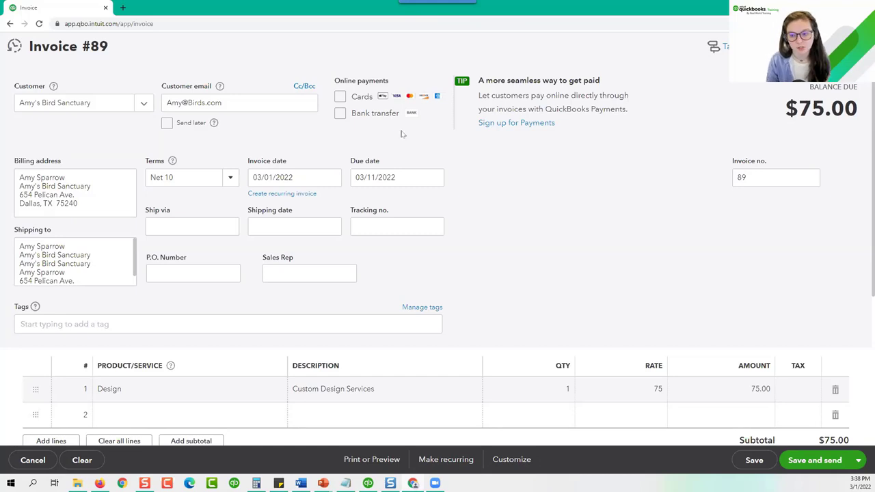
# Open Invoice No. 87 for Sue's Skis from the recent invoices, leaving the current invoice without saving.
pyautogui.click(15, 48)
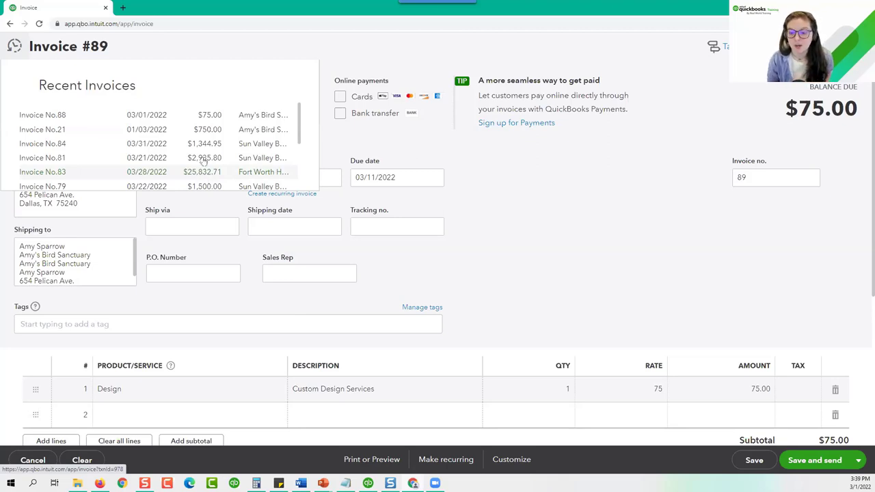
pyautogui.scroll(-2, 202, 166)
pyautogui.scroll(-1, 202, 166)
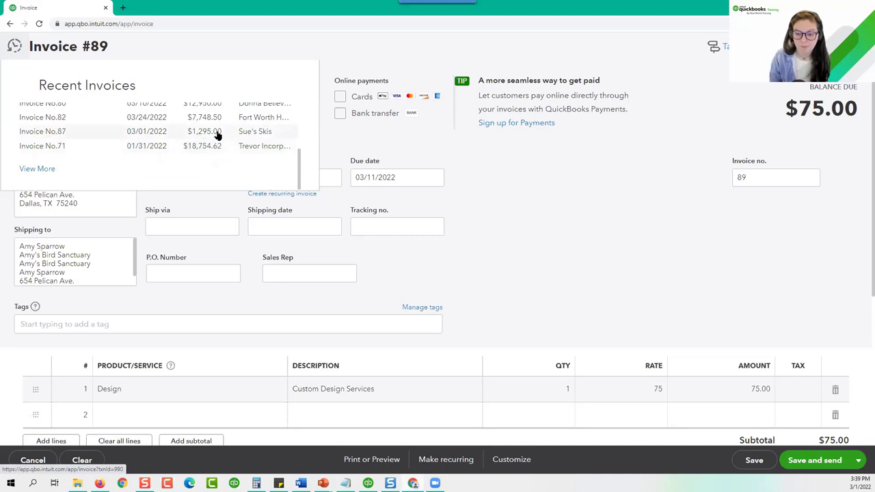
pyautogui.click(218, 135)
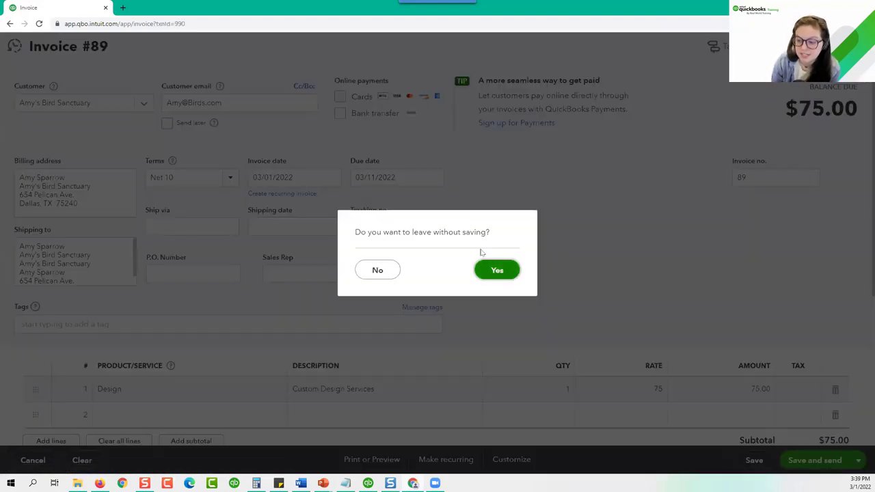
pyautogui.press('Return')
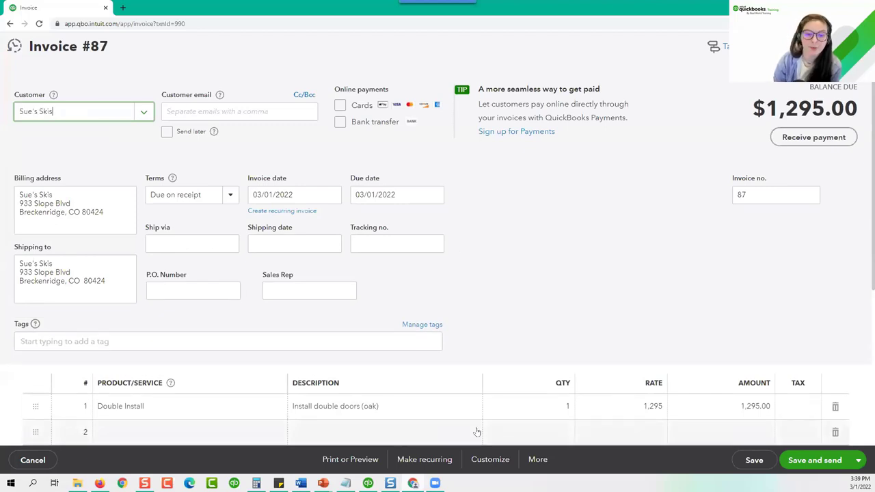
# Start receiving payment for Sue's Skis' invoice with Undeposited Funds as the deposit account, and leave without saving.
pyautogui.click(789, 143)
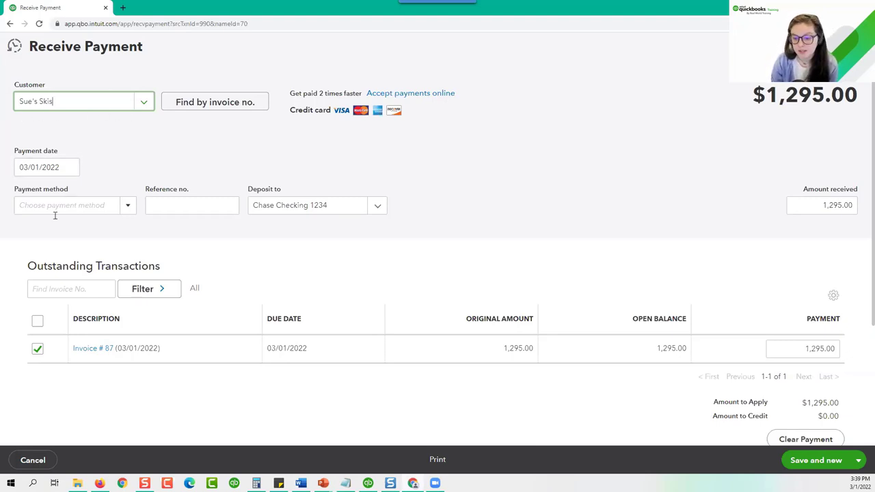
pyautogui.click(127, 205)
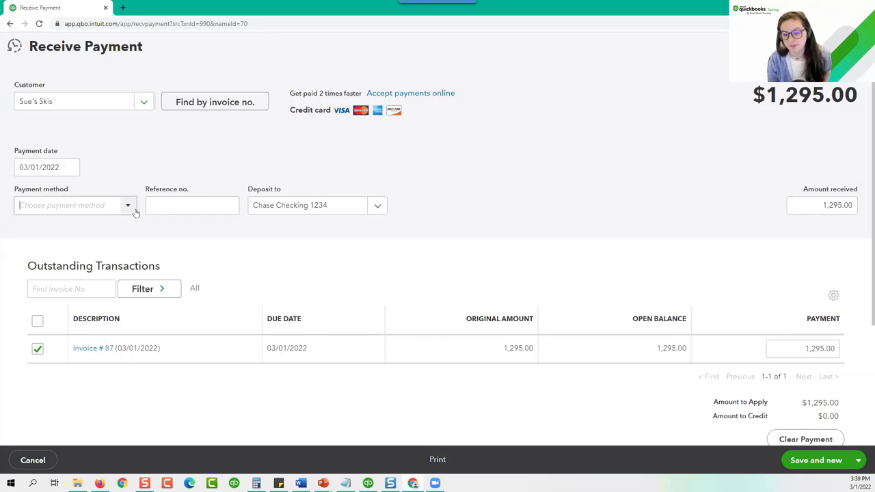
pyautogui.click(277, 158)
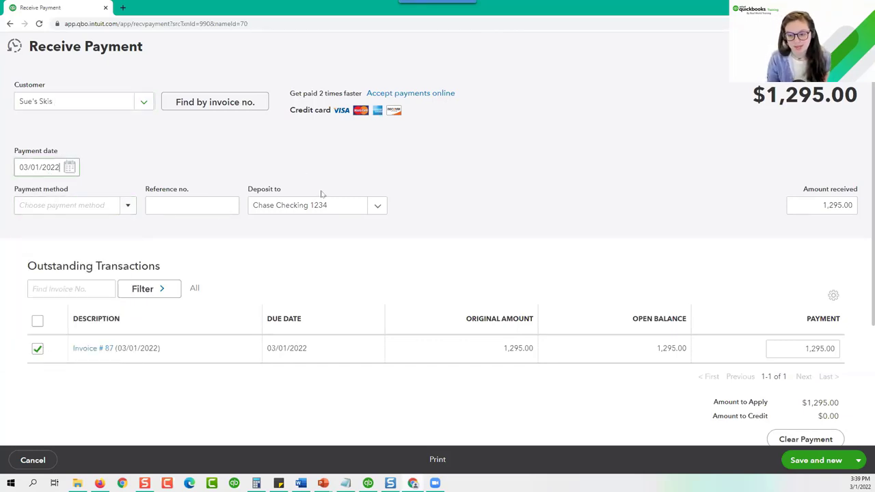
pyautogui.click(377, 207)
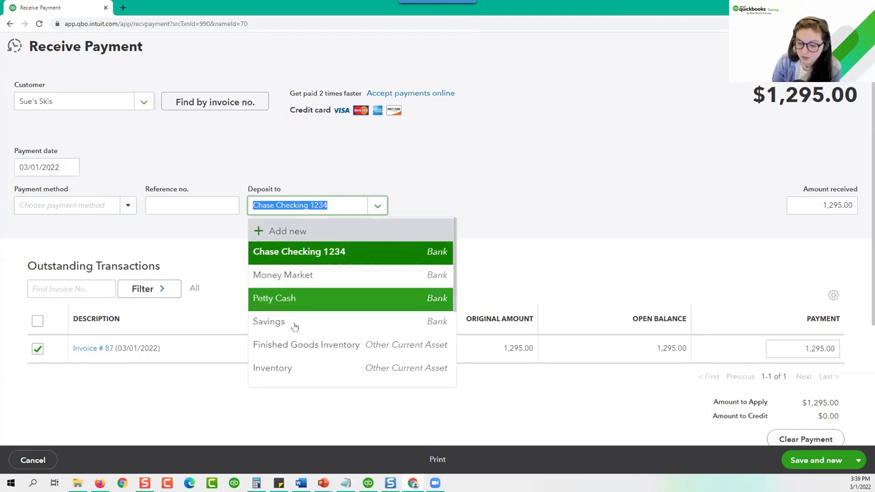
pyautogui.scroll(-3, 294, 327)
pyautogui.click(286, 377)
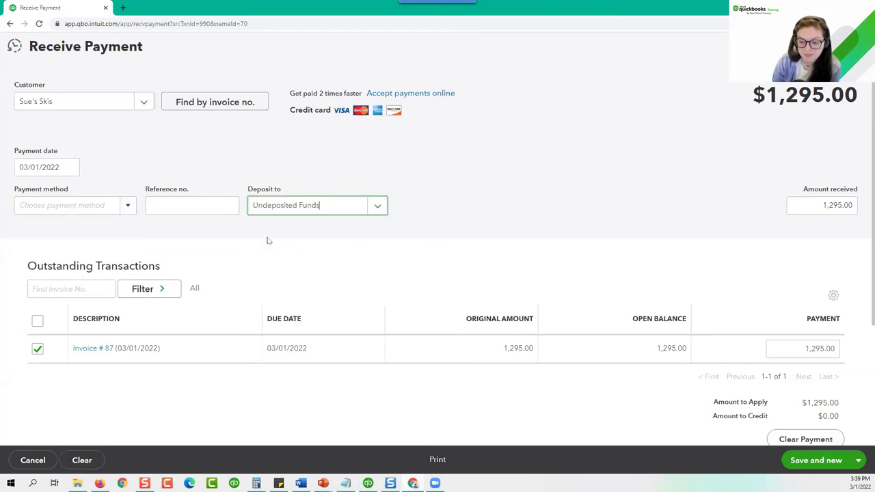
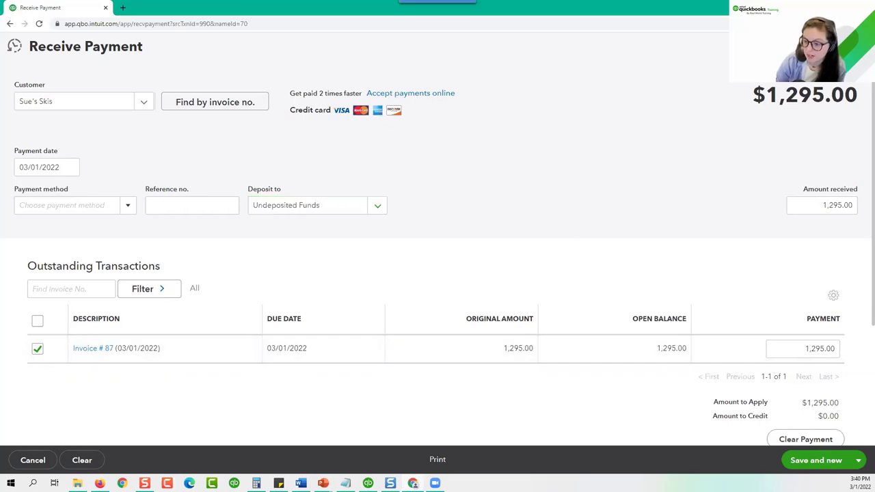
pyautogui.click(857, 45)
pyautogui.click(513, 269)
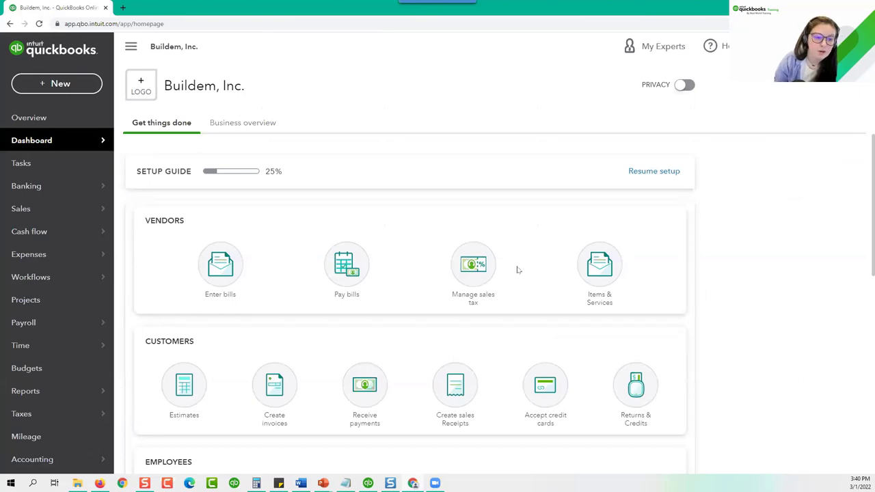
# Start a new sales receipt, set its deposit account to Undeposited Funds, and close it without saving.
pyautogui.click(70, 83)
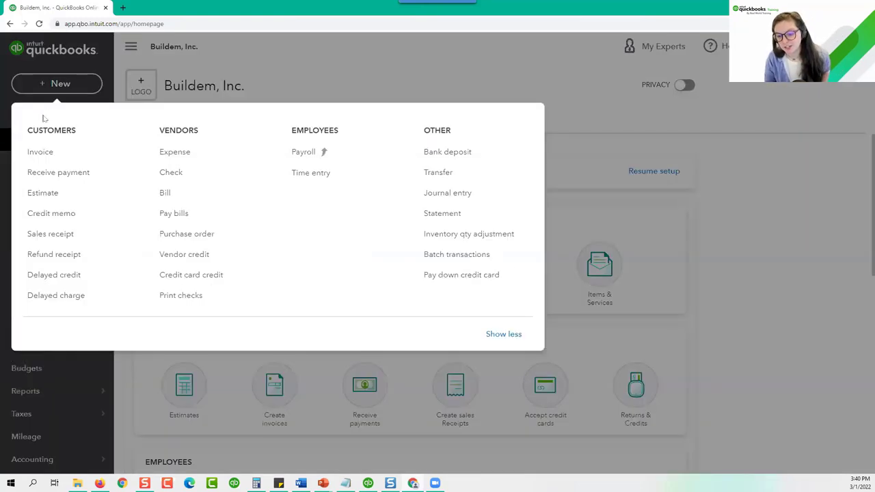
pyautogui.click(60, 235)
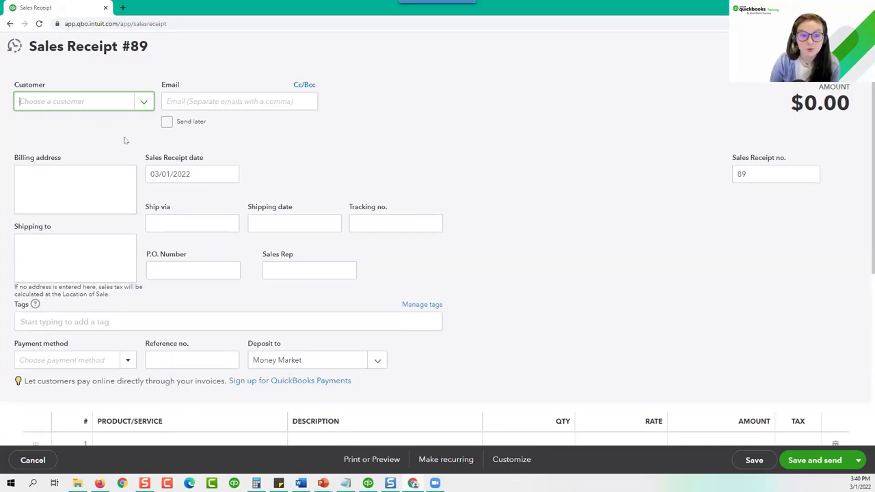
pyautogui.scroll(-3, 267, 219)
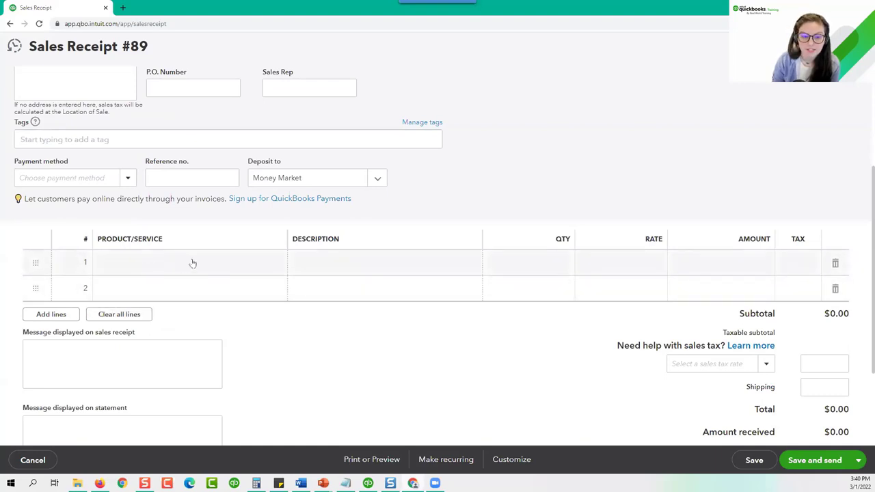
pyautogui.scroll(3, 658, 312)
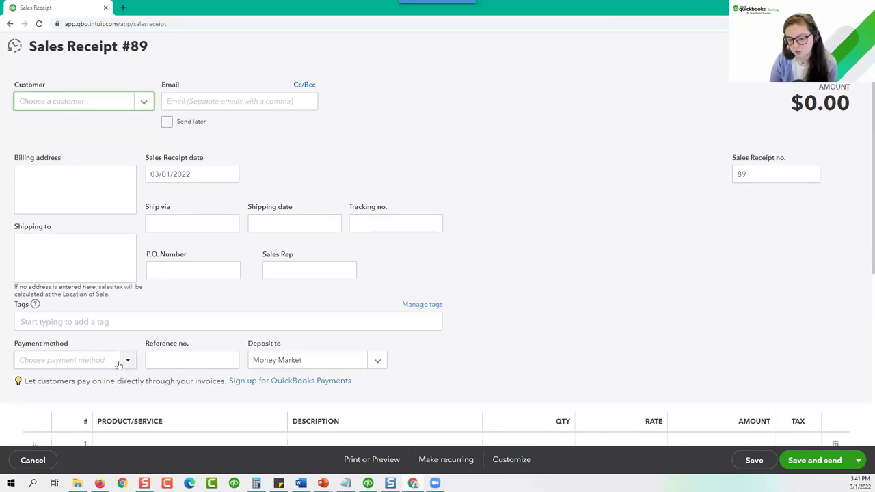
pyautogui.click(376, 360)
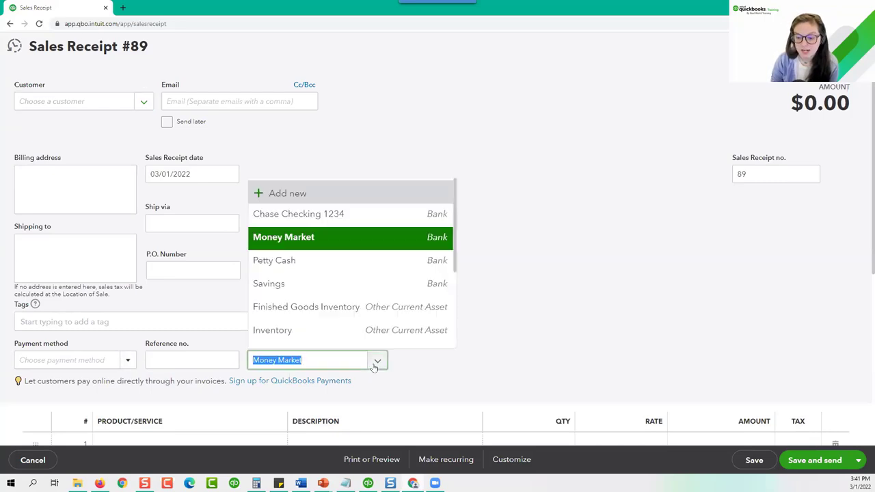
pyautogui.scroll(-3, 316, 268)
pyautogui.click(294, 332)
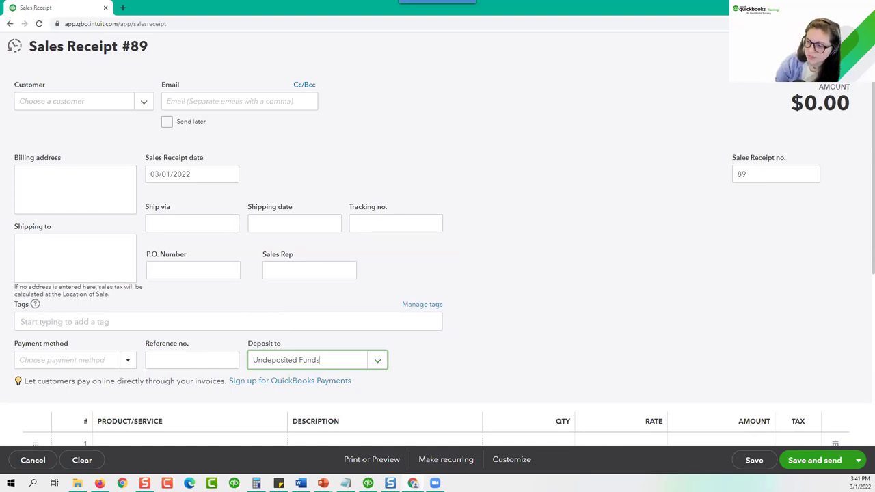
pyautogui.click(854, 45)
pyautogui.click(493, 272)
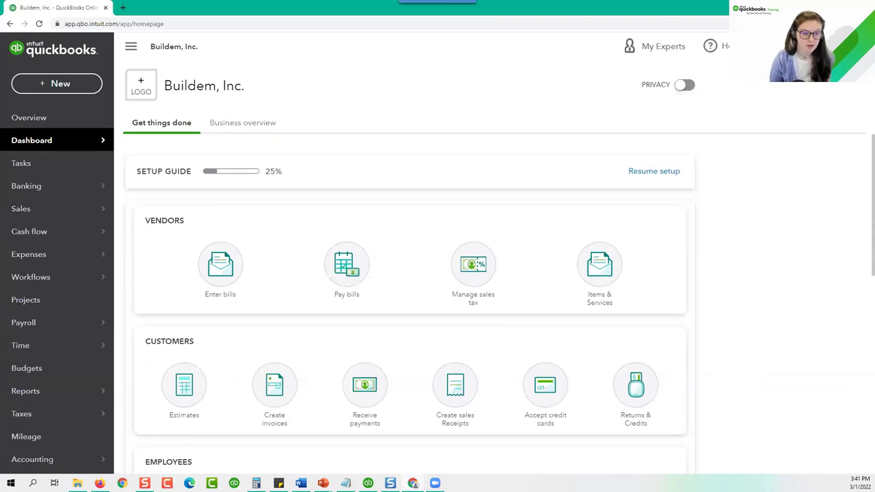
# Switch to QuickBooks Desktop and close the open Amy's Bird Sanctuary invoice, recording the transaction.
pyautogui.hotkey('alt', 'Tab')
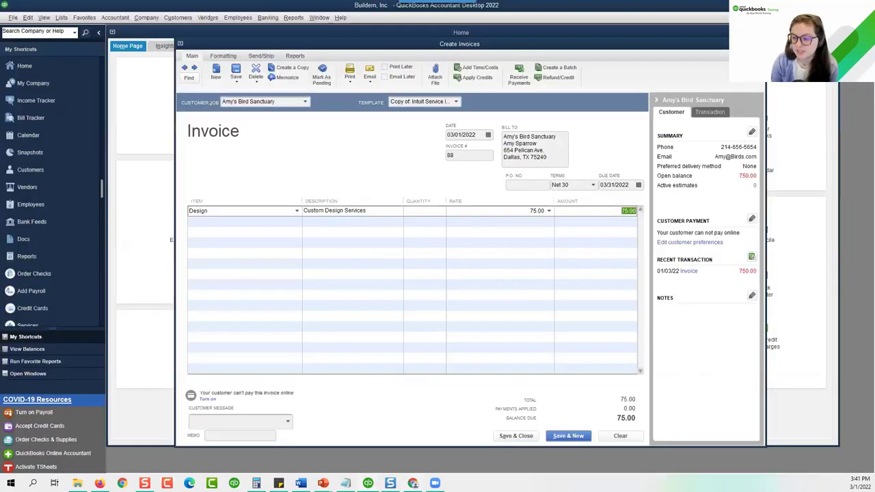
pyautogui.press('Escape')
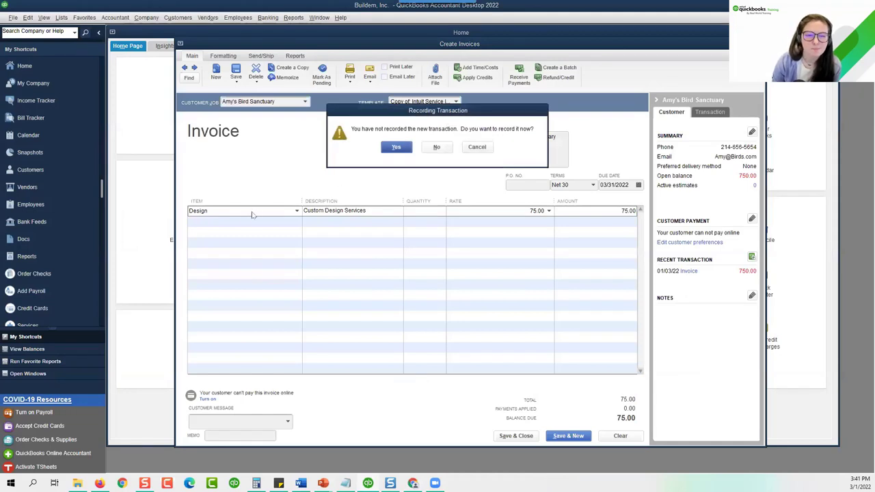
pyautogui.click(386, 146)
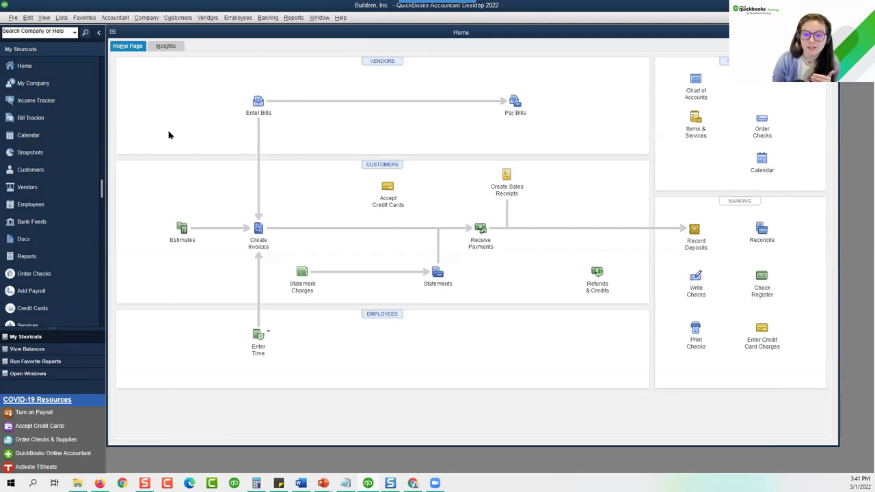
# Open a blank check in QuickBooks Desktop and examine its check number, payee field, and Expenses and Items sections.
pyautogui.click(697, 278)
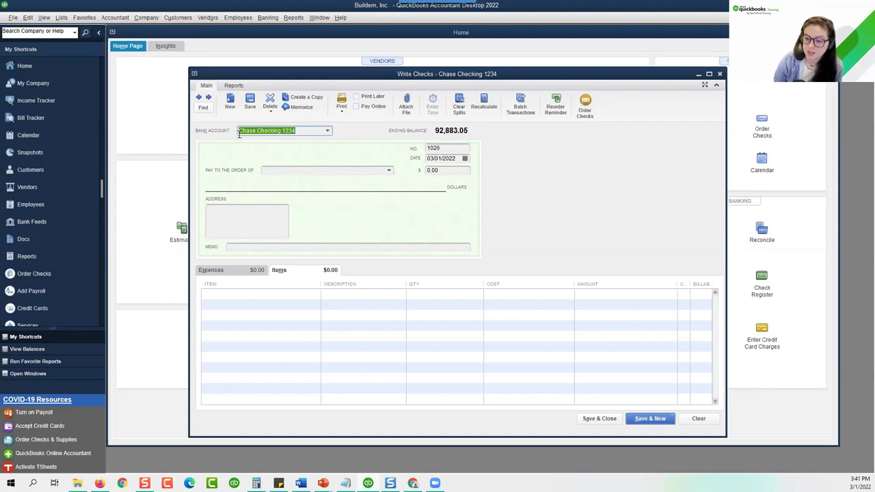
pyautogui.click(447, 149)
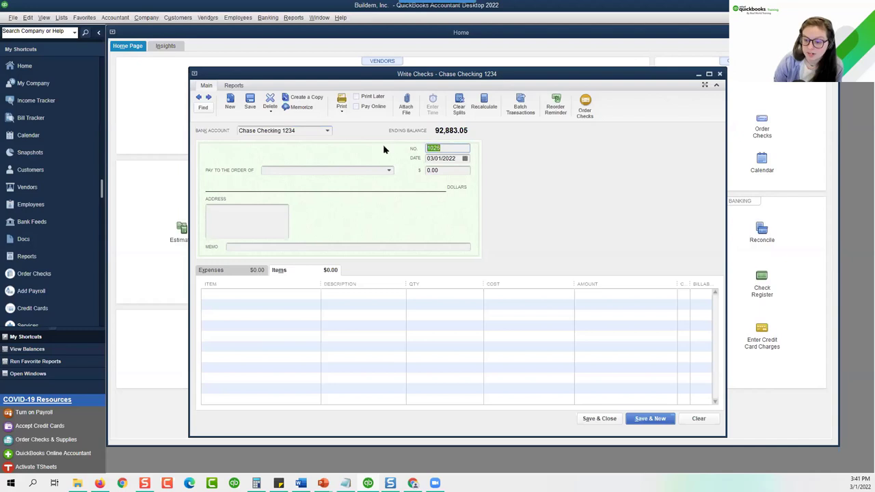
pyautogui.click(275, 171)
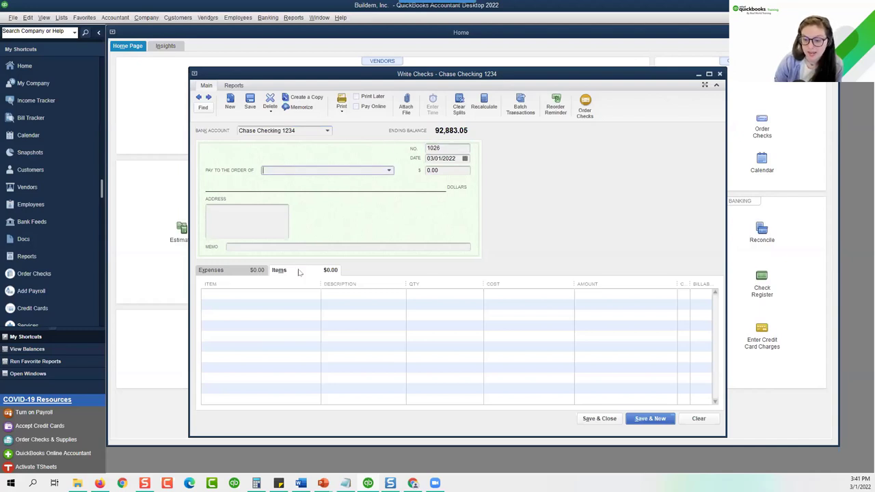
pyautogui.click(219, 274)
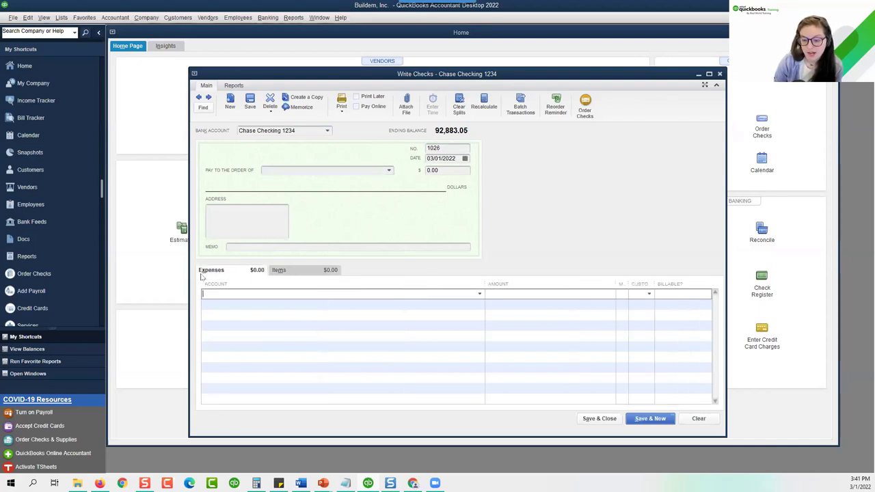
pyautogui.click(295, 273)
pyautogui.click(210, 272)
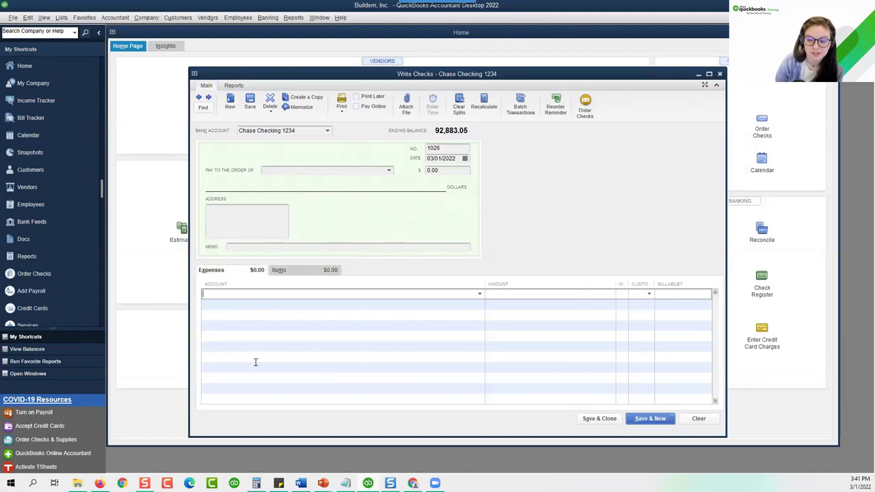
pyautogui.click(323, 277)
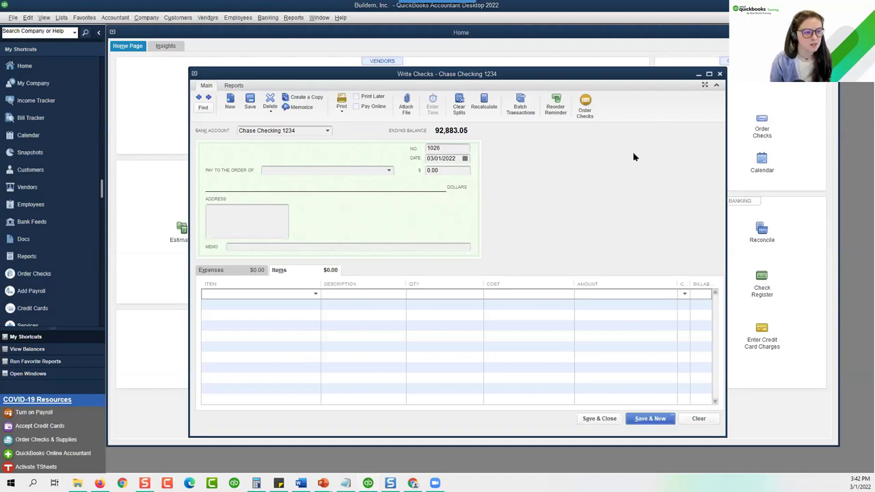
# Switch to QuickBooks Online and start a check to Books by Bessie, keeping the Chase Checking bank account and 03/01/2022 payment date.
pyautogui.hotkey('alt', 'Tab')
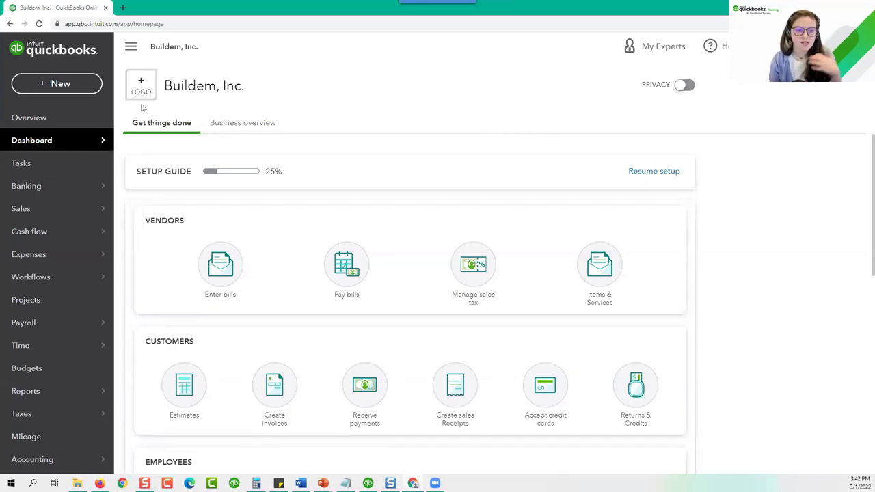
pyautogui.click(87, 91)
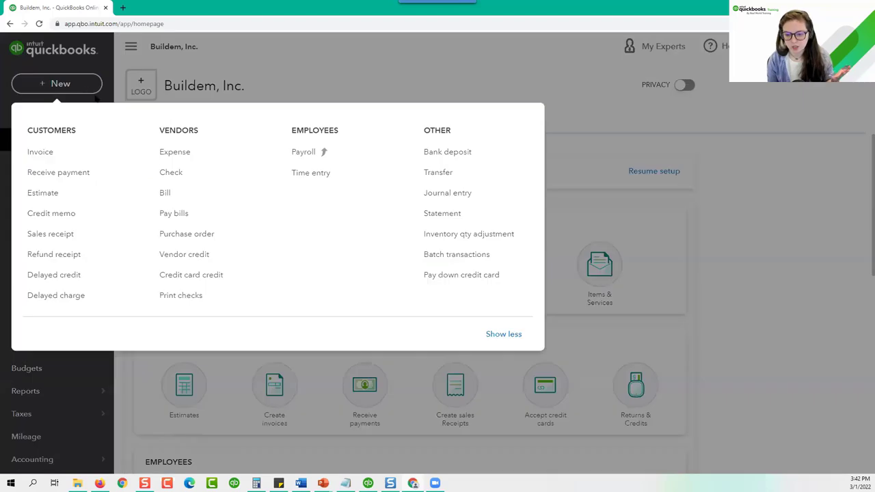
pyautogui.click(179, 179)
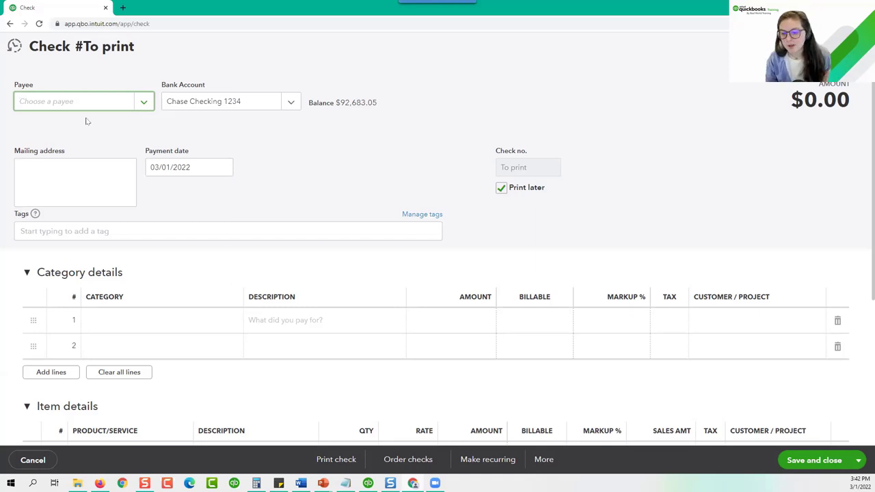
pyautogui.click(44, 102)
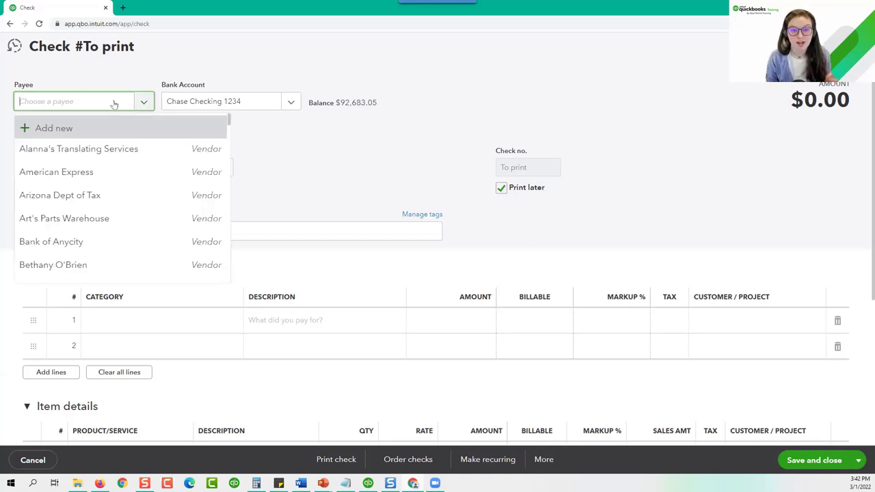
pyautogui.write('Book')
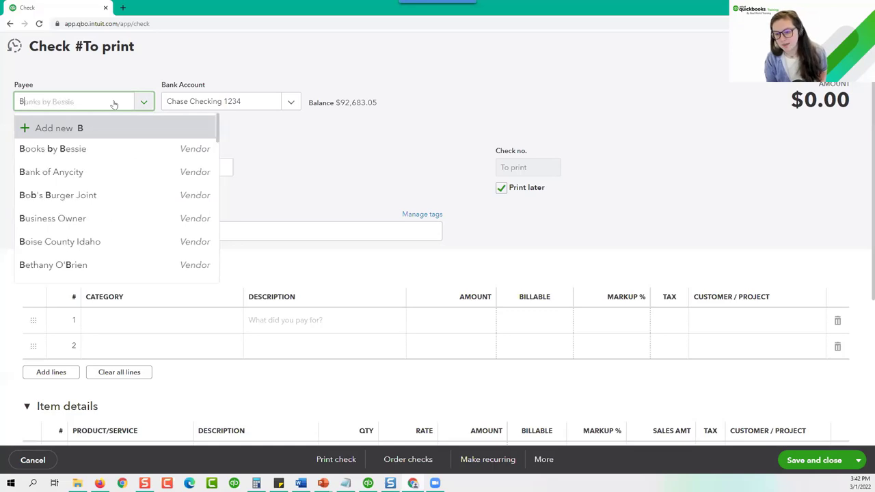
pyautogui.click(73, 149)
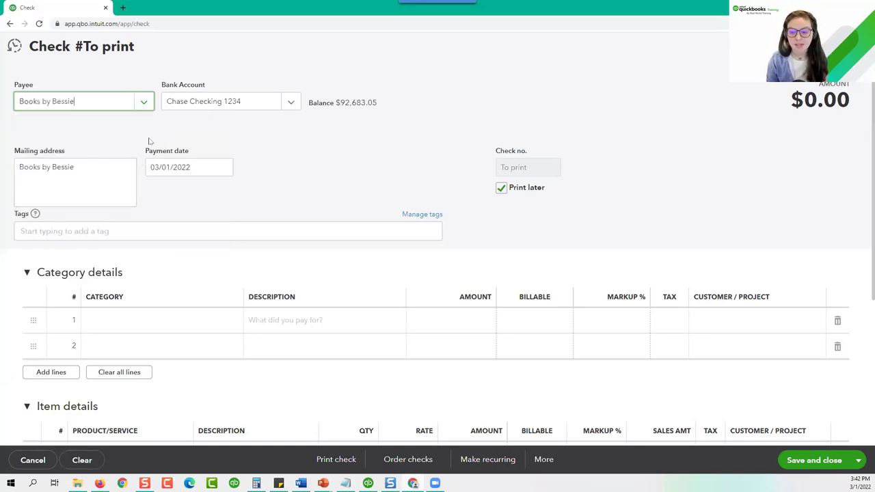
pyautogui.click(178, 109)
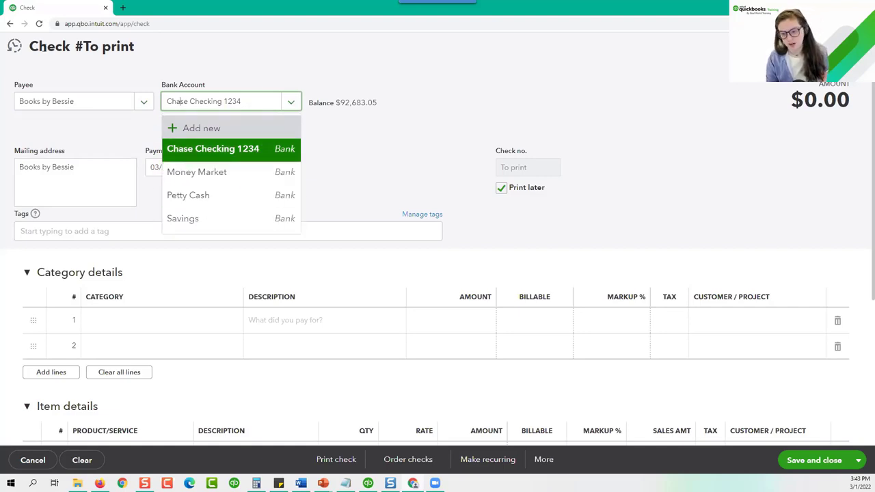
pyautogui.click(115, 138)
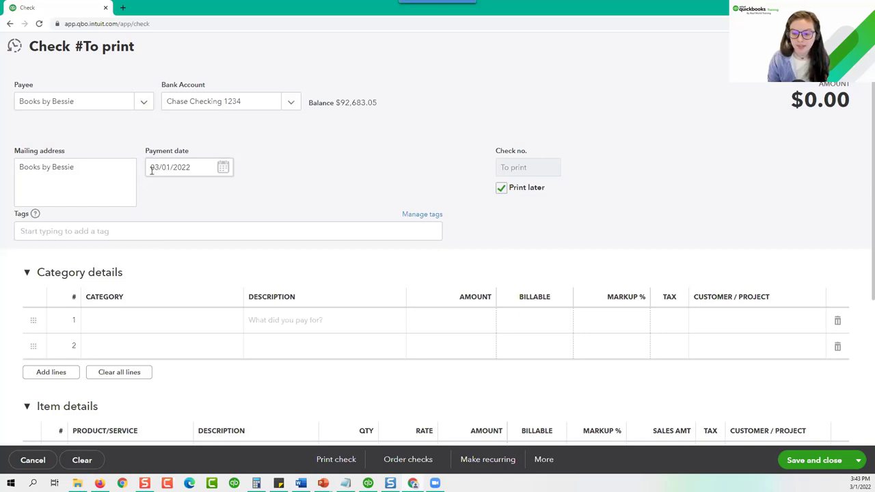
pyautogui.moveTo(150, 169); pyautogui.dragTo(209, 170)
# Fill the check's first category line with Legal & Professional Fees:Accounting, description "Accounting consultation" and amount 200.
pyautogui.click(127, 327)
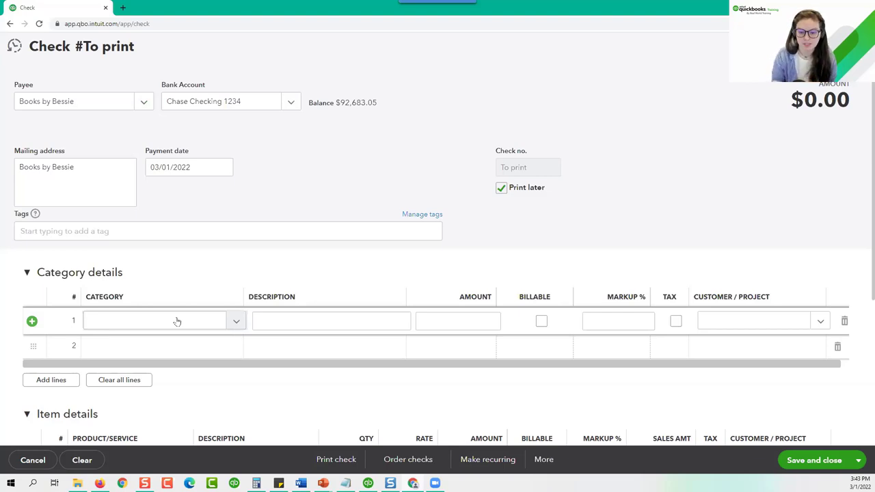
pyautogui.click(233, 320)
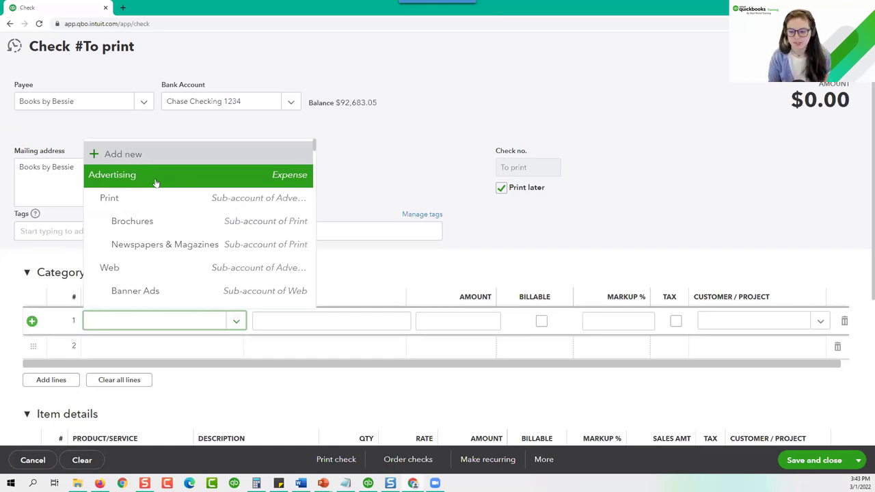
pyautogui.write('Account')
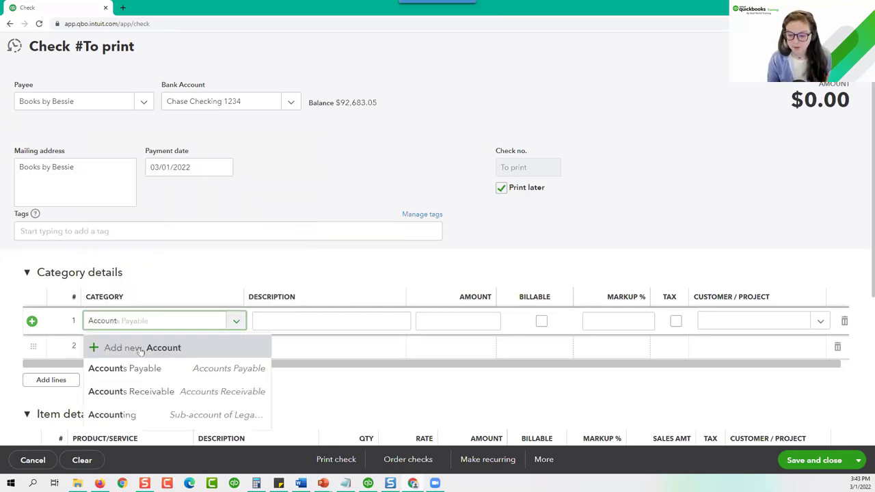
pyautogui.click(113, 418)
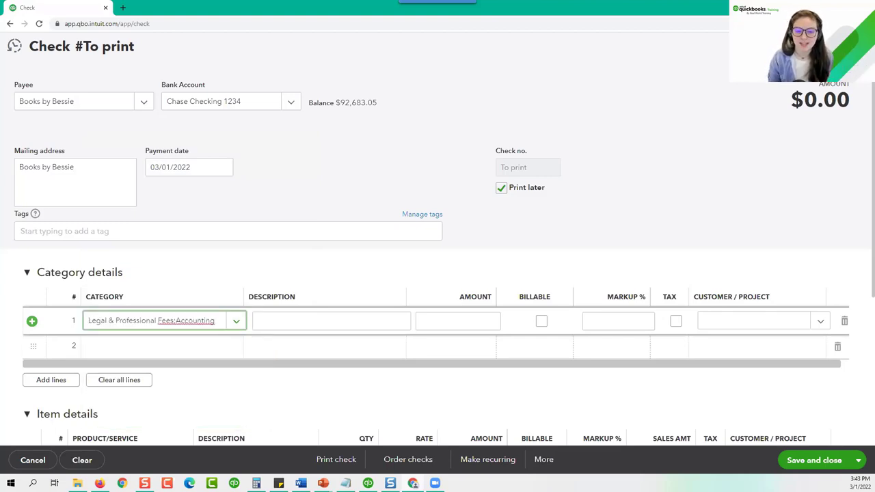
pyautogui.click(294, 323)
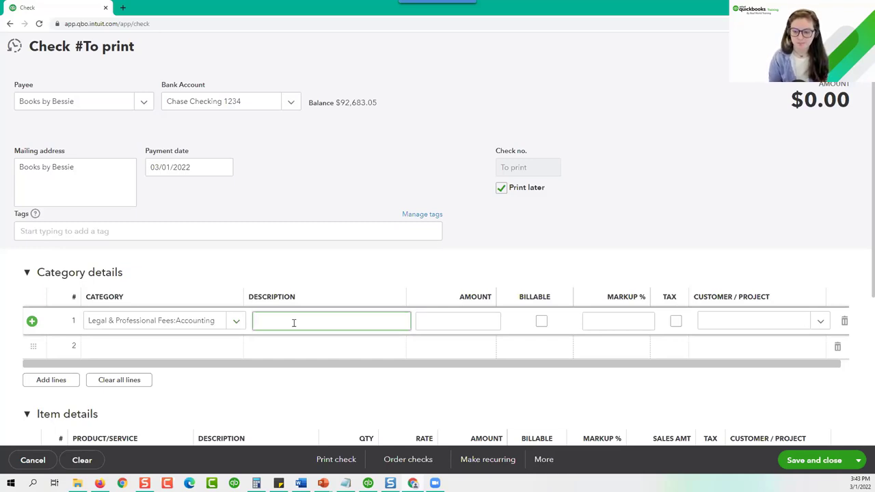
pyautogui.write('Accountin')
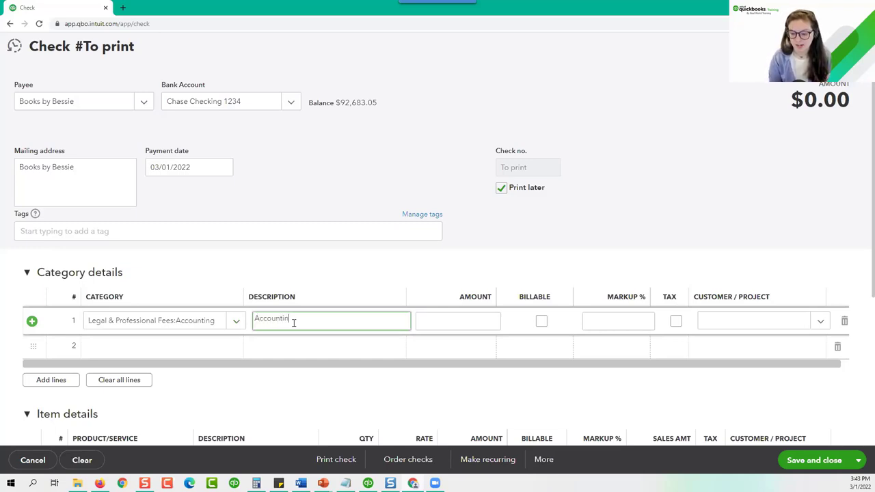
pyautogui.write('g consultation')
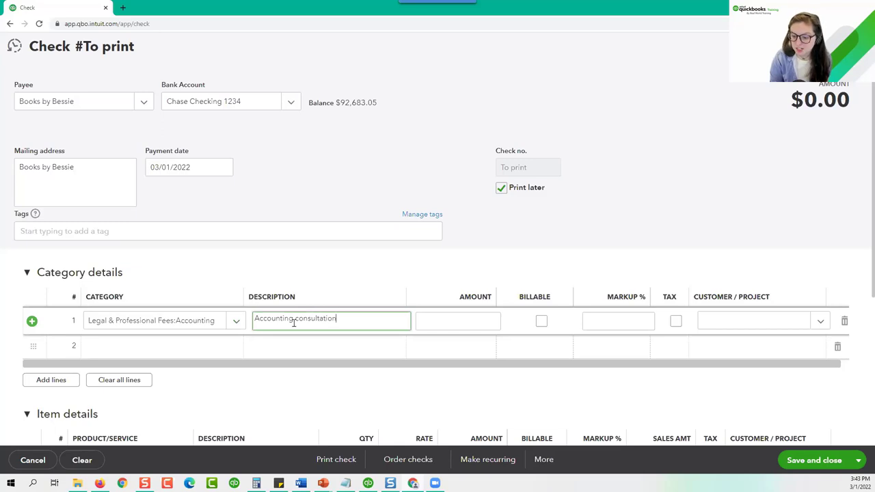
pyautogui.press('Tab')
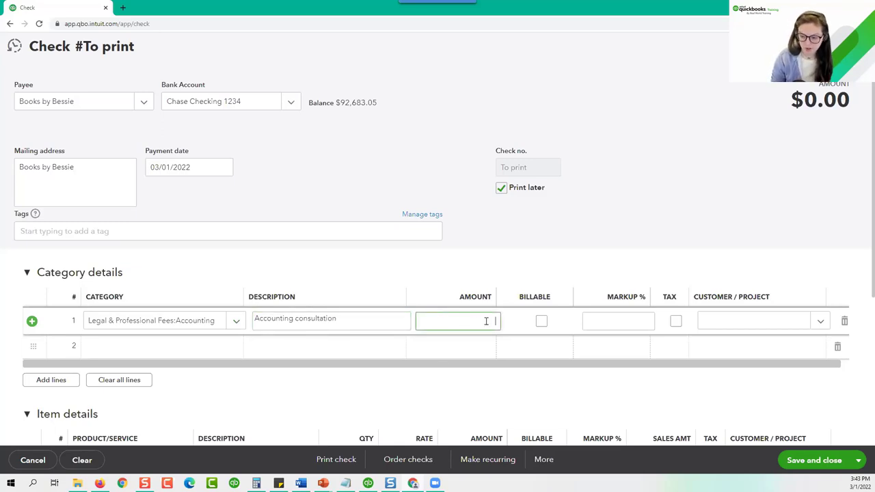
pyautogui.write('200')
pyautogui.click(489, 332)
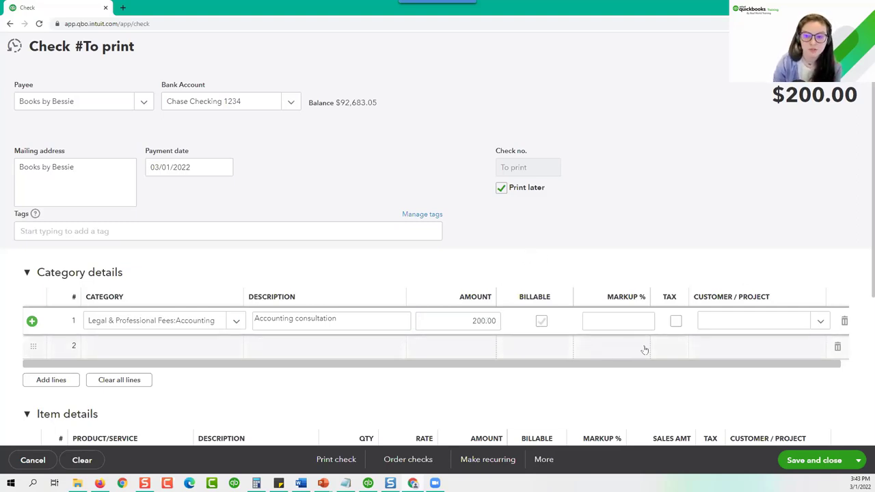
# Assign the accounting line to the customer Aaron's Photography Studio and mark it as billable.
pyautogui.click(732, 320)
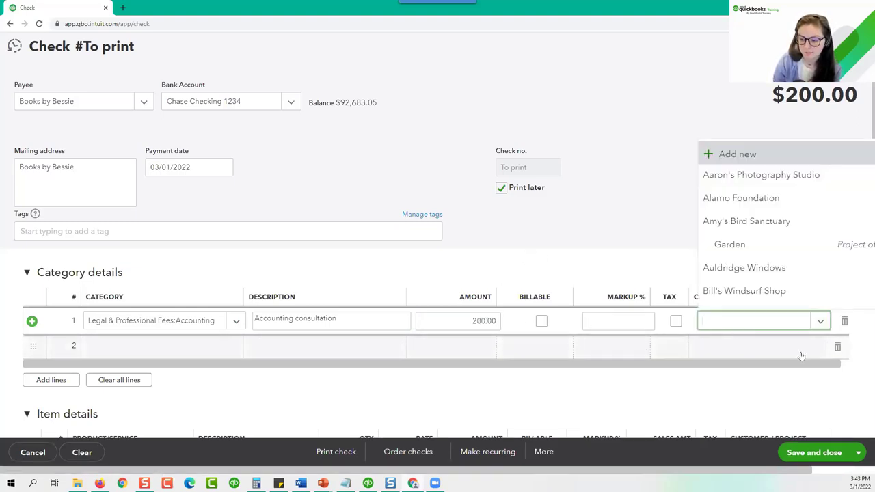
pyautogui.click(749, 174)
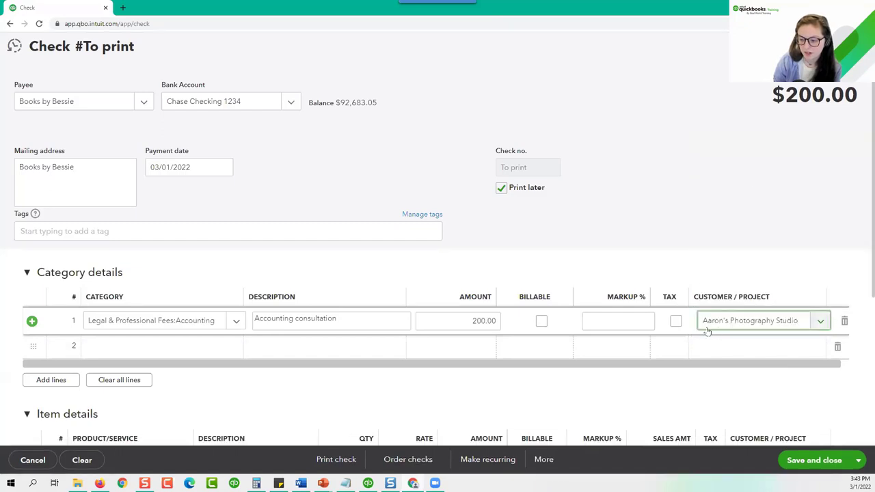
pyautogui.click(542, 321)
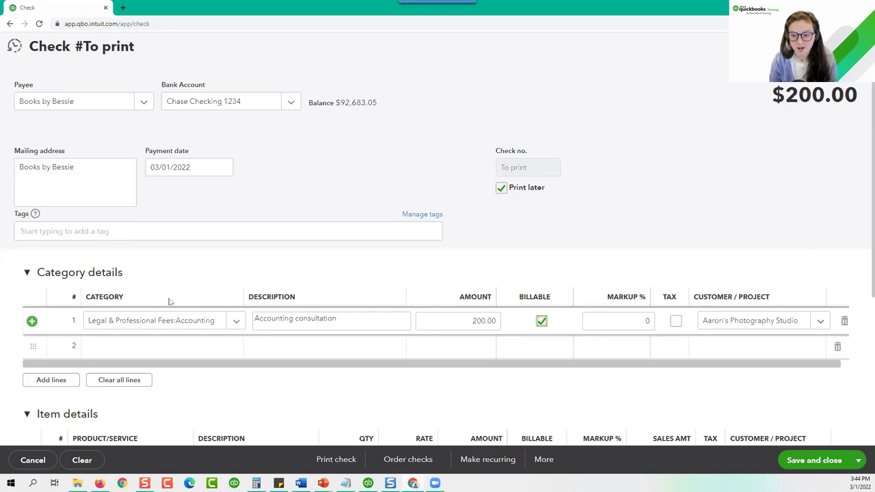
# Collapse and re-expand the check's Item details section to examine its product and service lines.
pyautogui.scroll(-3, 168, 301)
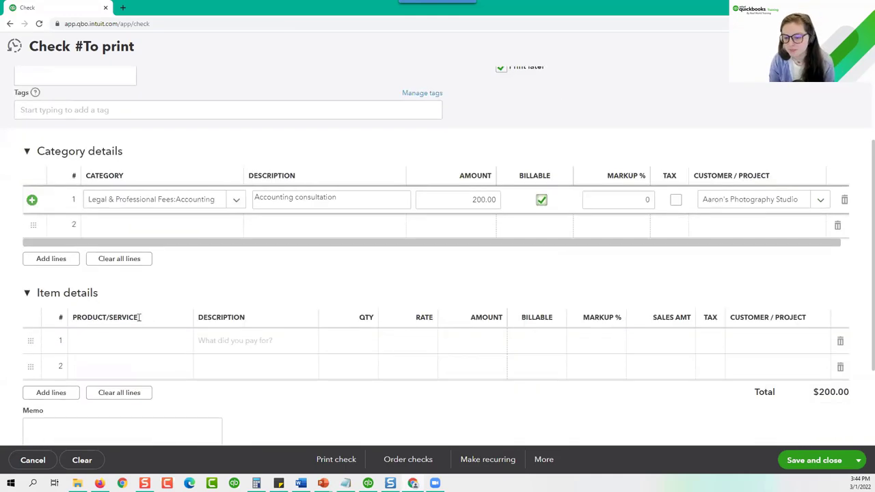
pyautogui.click(70, 297)
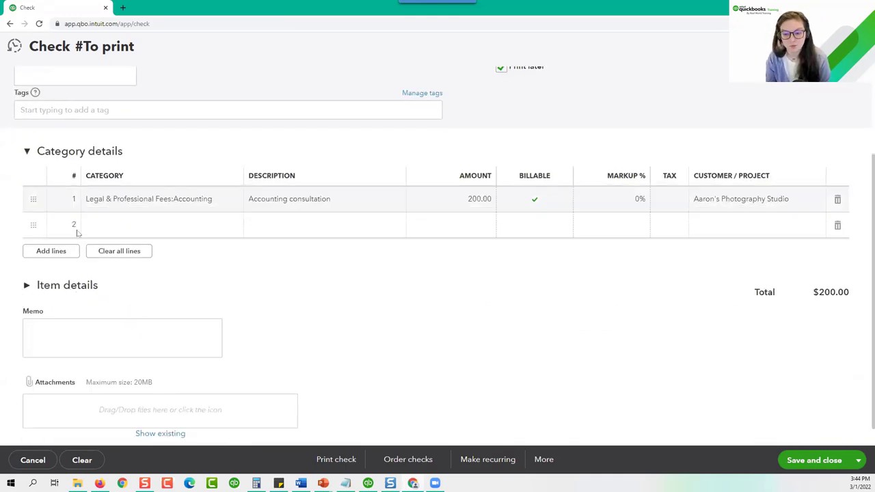
pyautogui.click(69, 292)
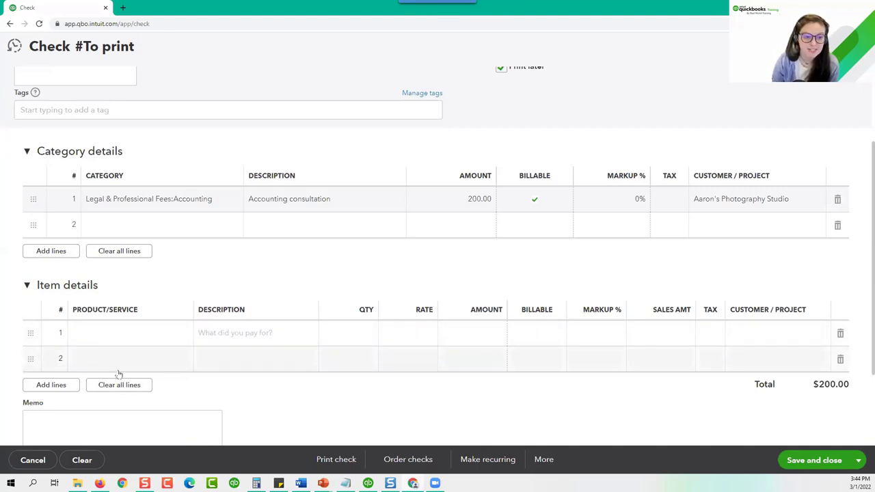
pyautogui.scroll(3, 424, 270)
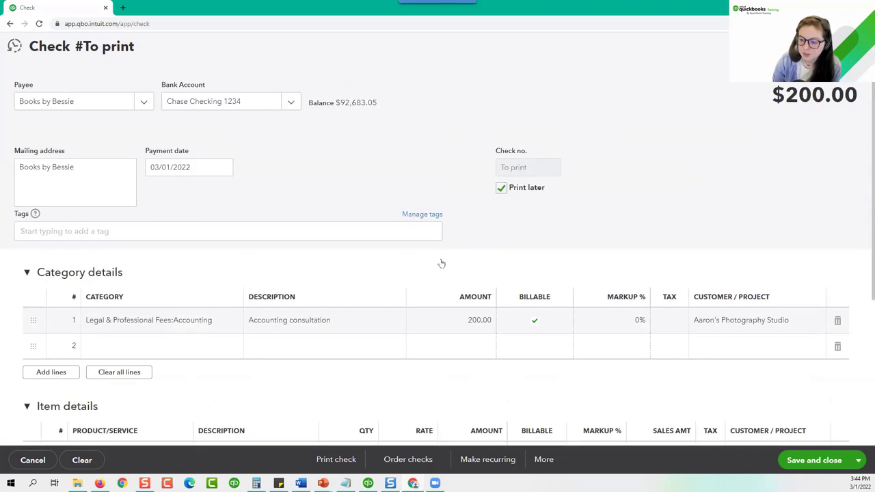
# Turn off Print later for the Books by Bessie check and leave it without saving.
pyautogui.click(501, 190)
pyautogui.click(509, 167)
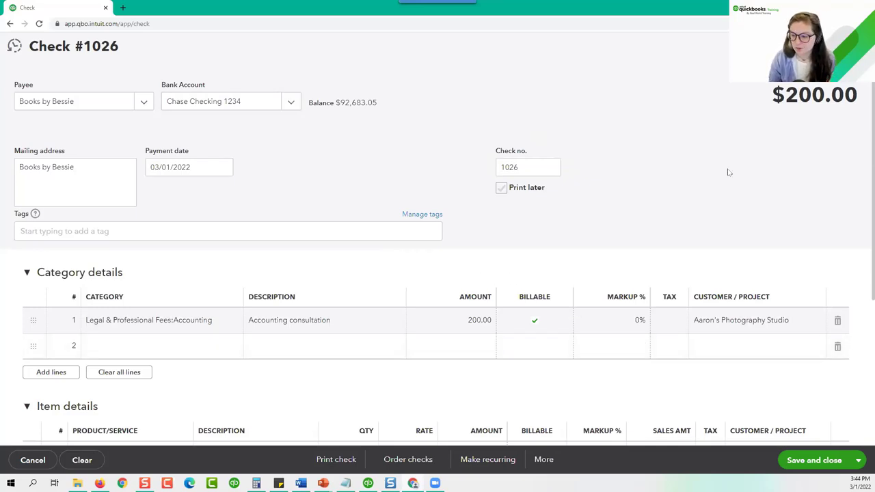
pyautogui.click(855, 46)
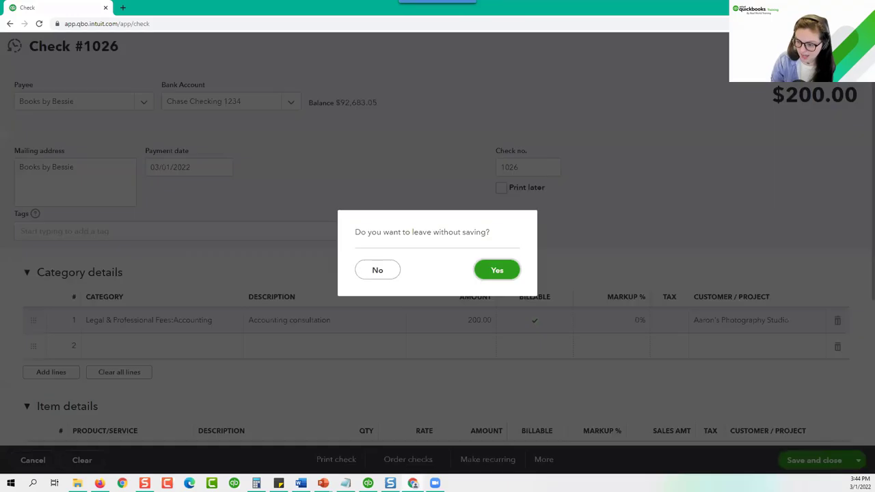
pyautogui.click(503, 273)
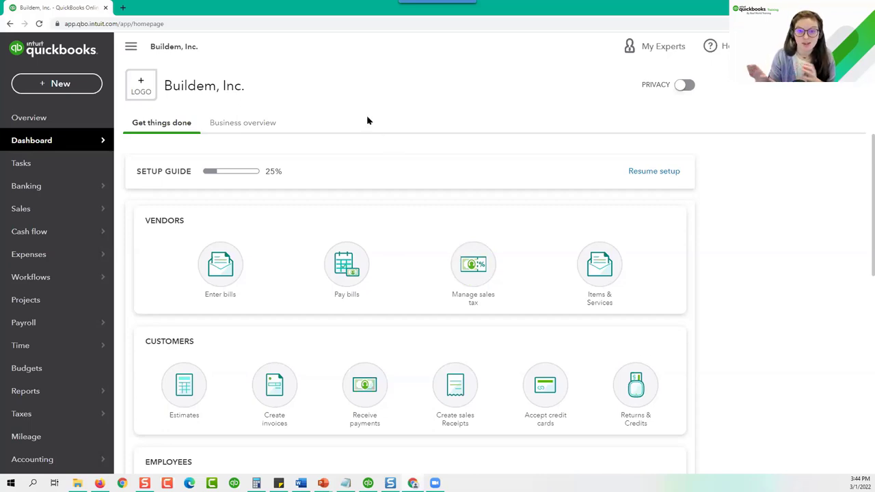
# Start a new expense and examine the available payment methods without choosing one.
pyautogui.click(90, 88)
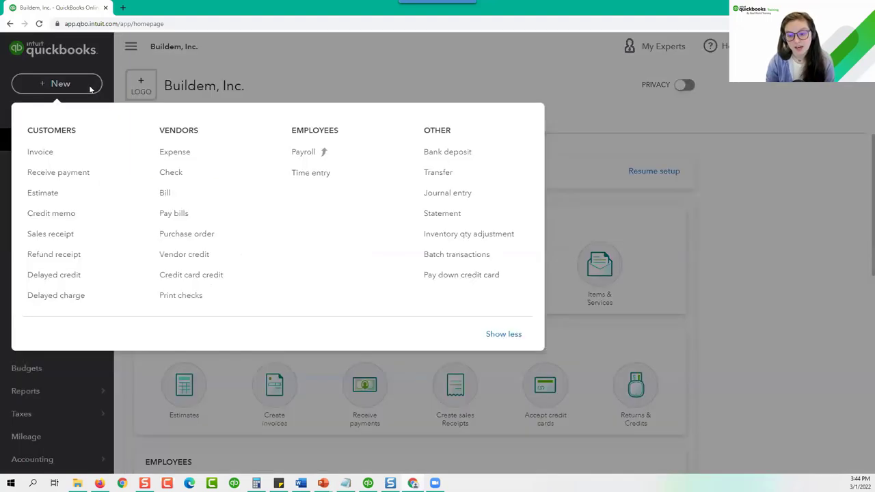
pyautogui.click(176, 157)
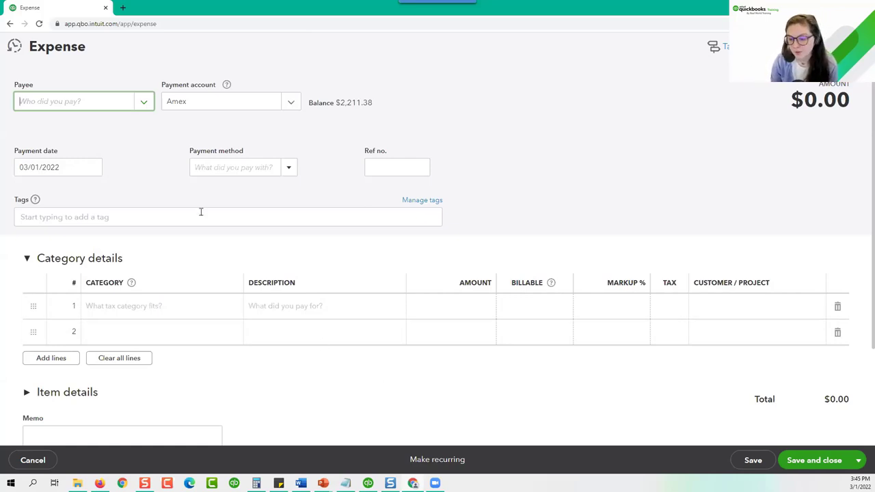
pyautogui.click(204, 167)
pyautogui.click(287, 170)
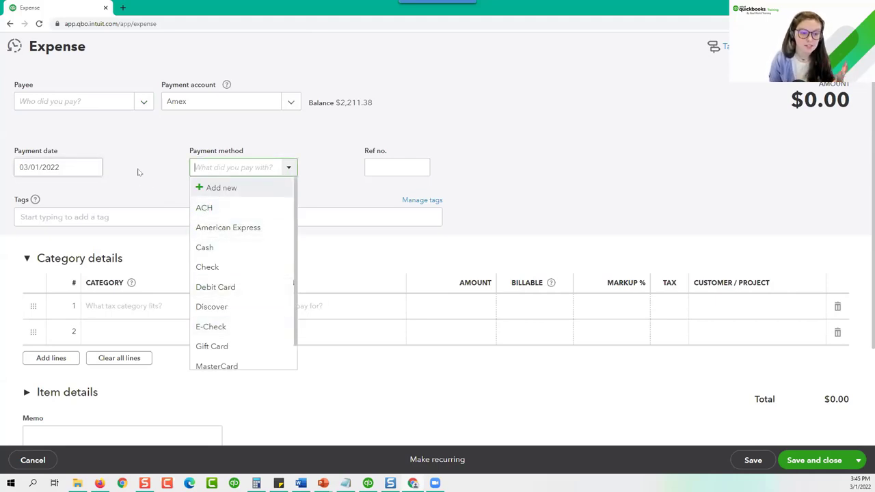
pyautogui.click(138, 137)
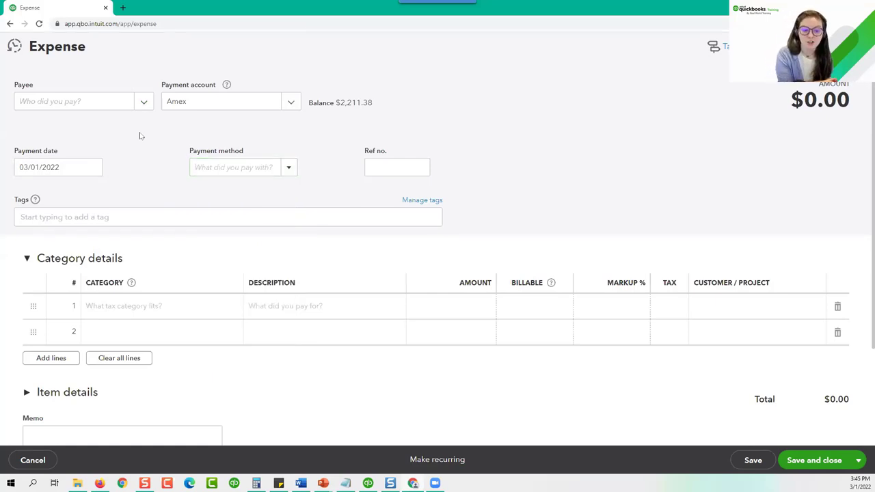
# Set the expense's payment account to Chase Checking, review the account list and change the account to Mastercard.
pyautogui.click(179, 104)
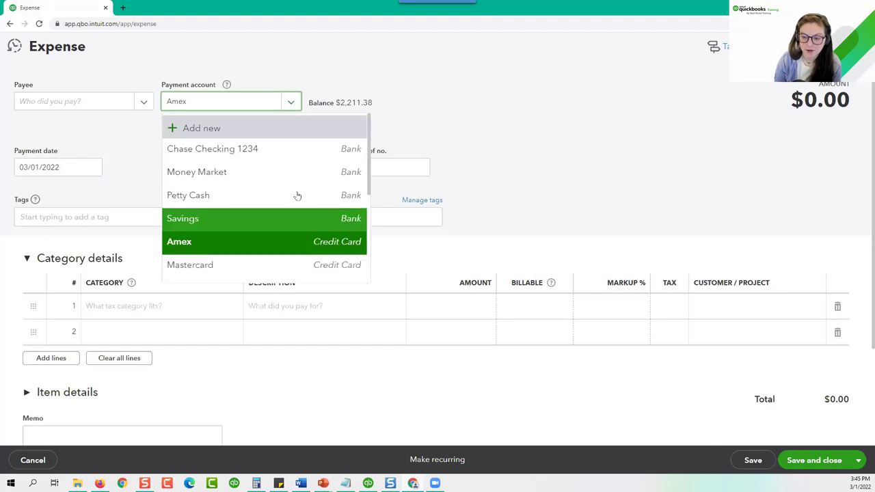
pyautogui.click(297, 151)
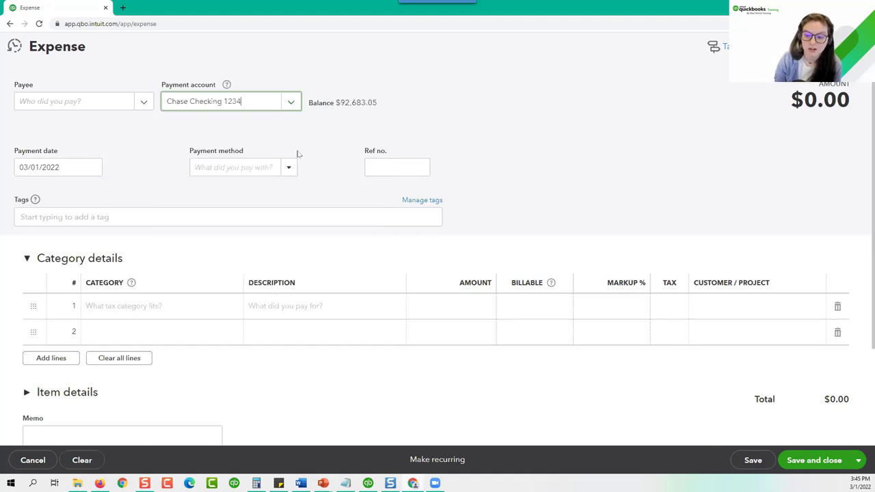
pyautogui.click(184, 104)
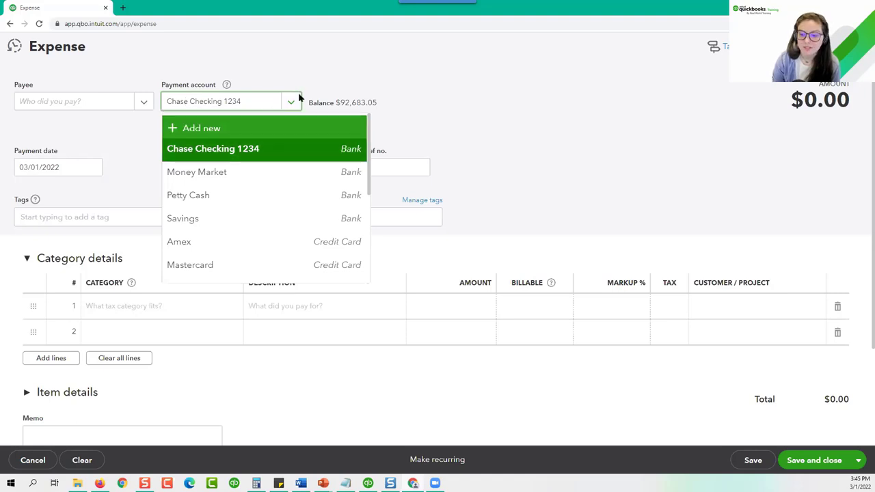
pyautogui.click(507, 94)
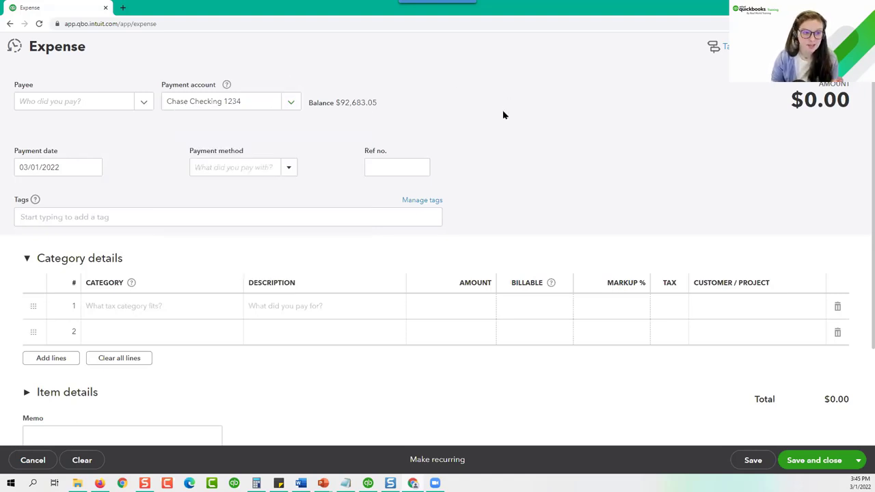
pyautogui.click(279, 96)
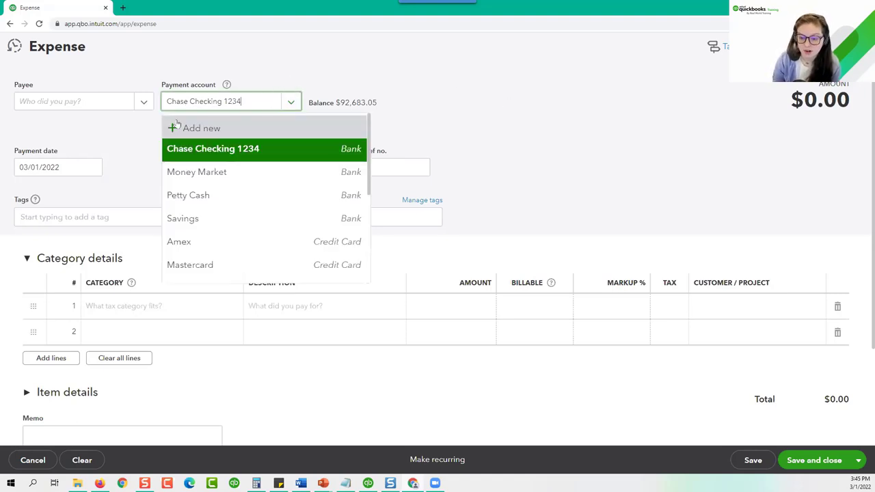
pyautogui.click(213, 264)
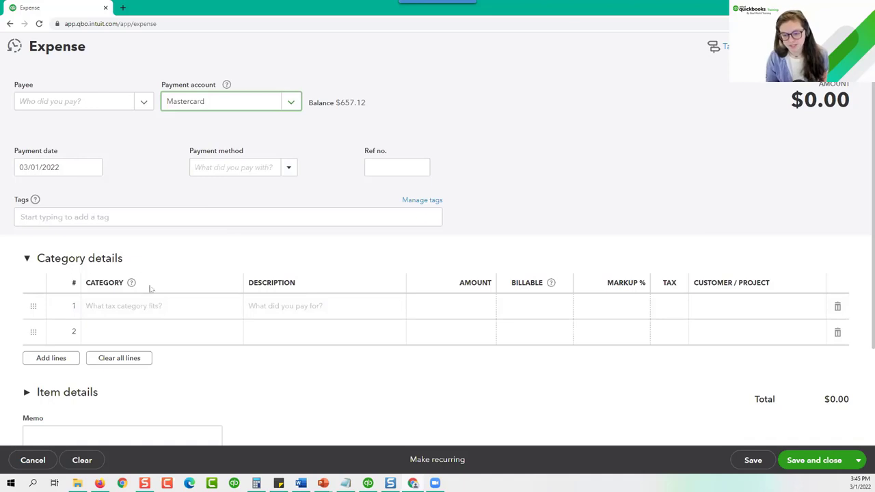
# Expand the expense's Item details to examine its product and service lines, and leave the expense without saving.
pyautogui.click(80, 392)
pyautogui.scroll(-2, 164, 369)
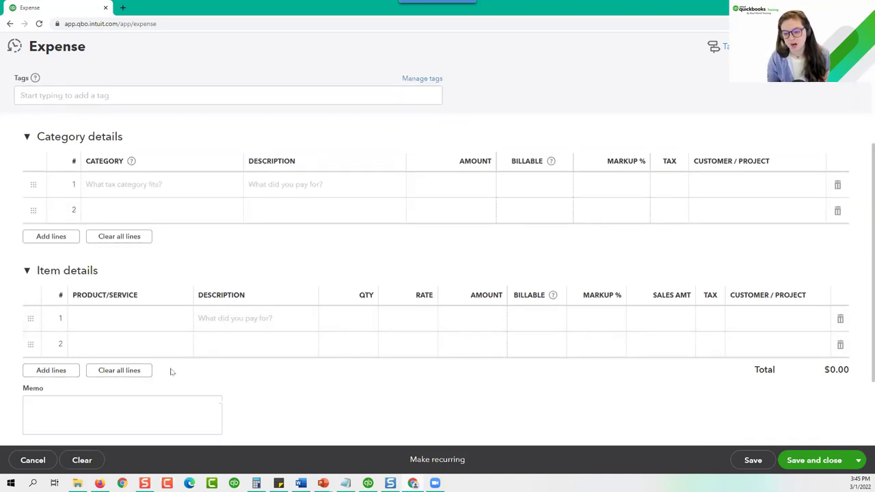
pyautogui.scroll(2, 167, 355)
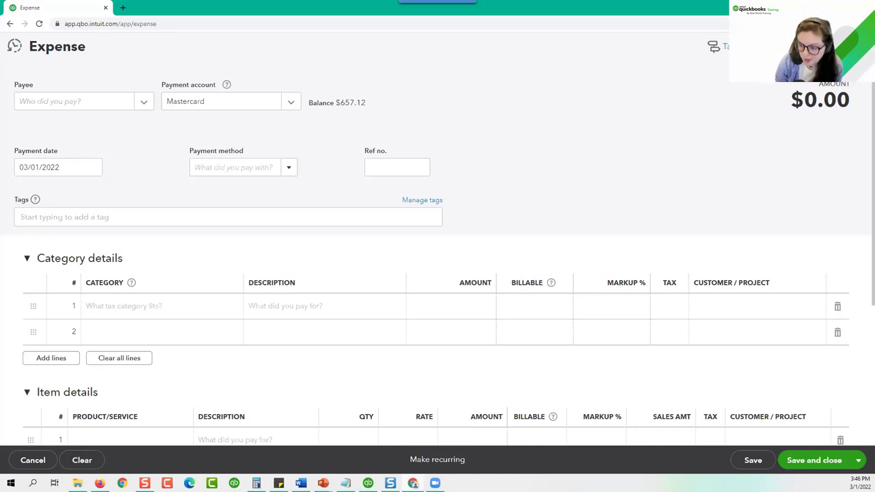
pyautogui.press('Escape')
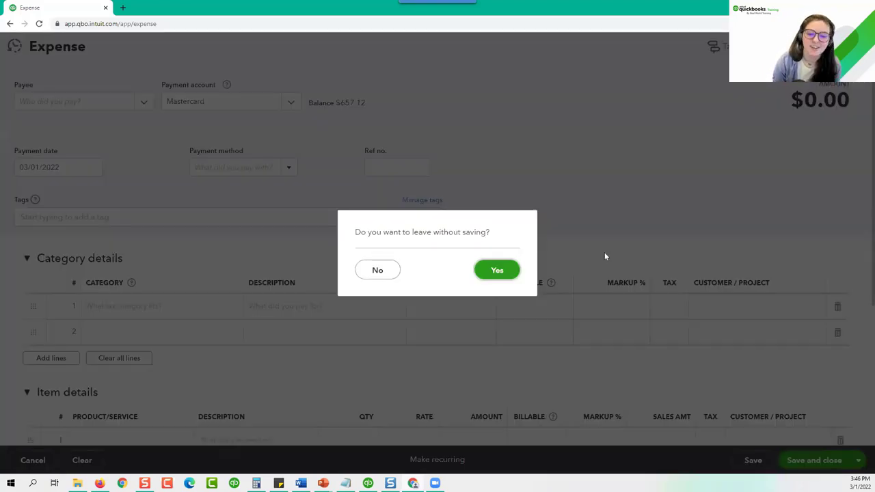
pyautogui.click(508, 271)
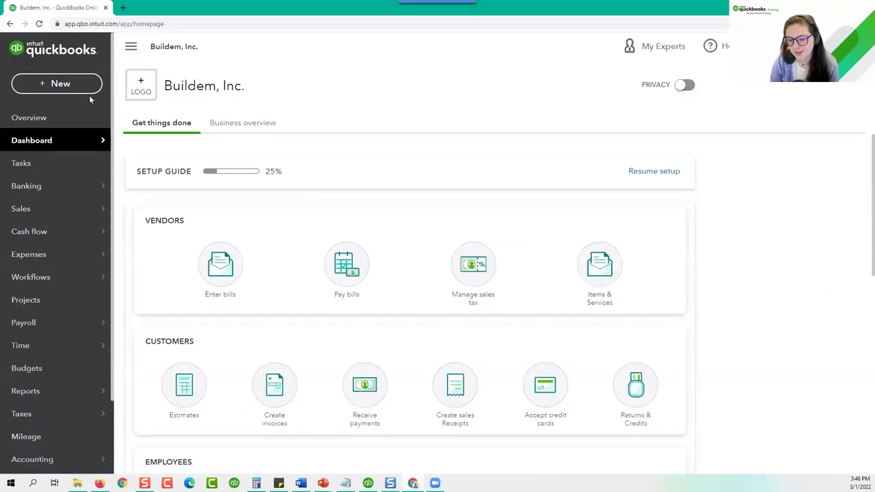
# Start a new bill, examine its terms, dates, category and item sections, and close it.
pyautogui.click(78, 89)
pyautogui.click(177, 194)
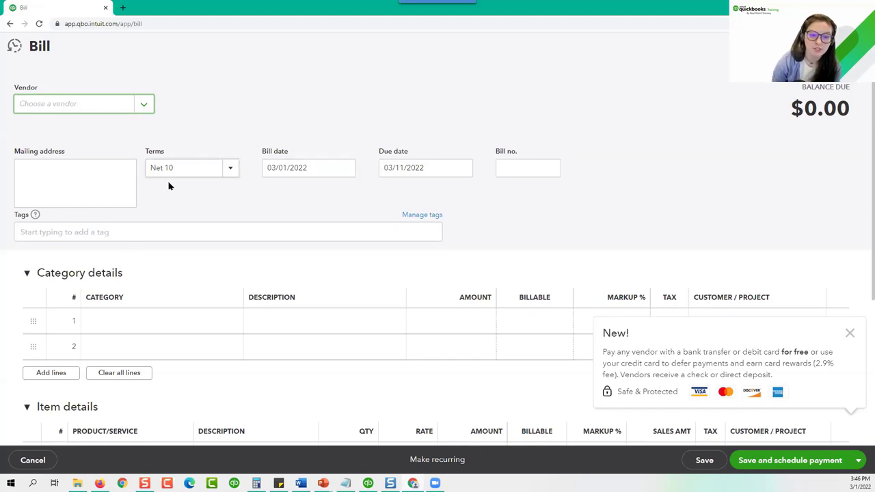
pyautogui.scroll(-2, 165, 366)
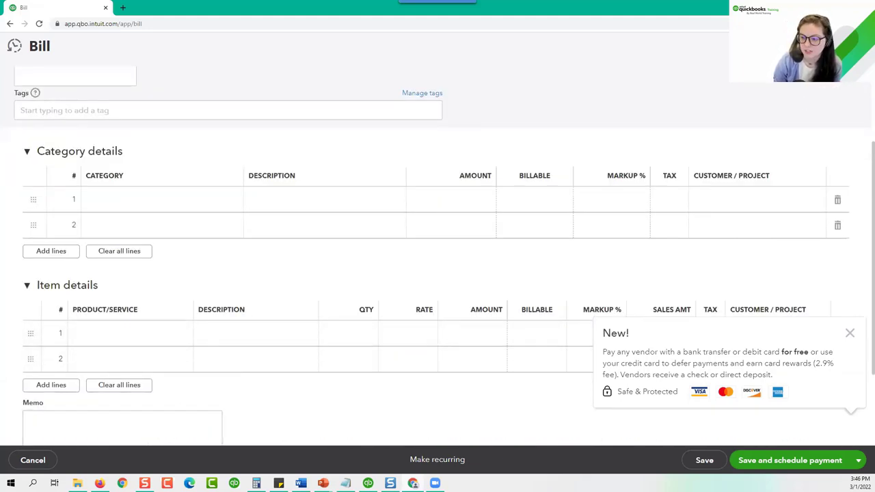
pyautogui.click(854, 46)
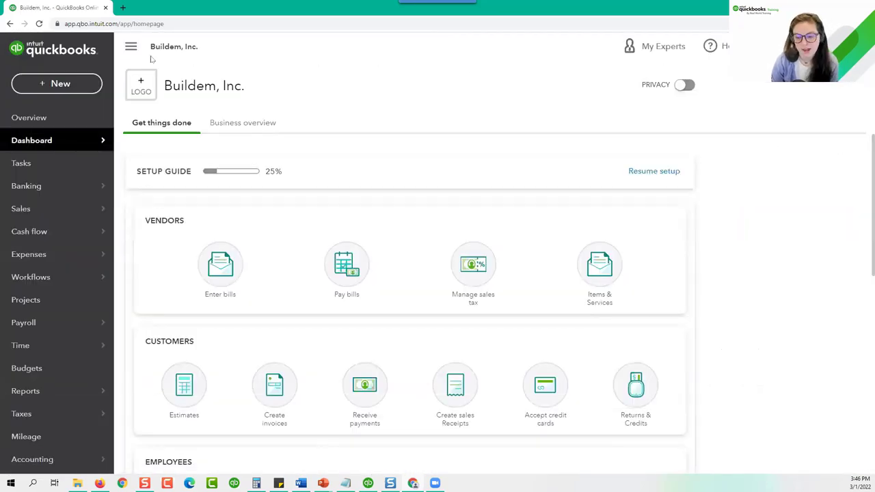
pyautogui.click(85, 90)
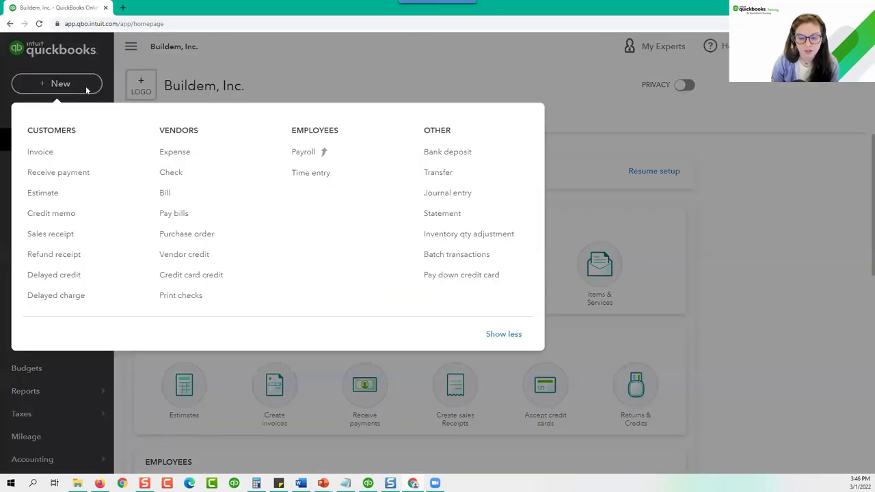
pyautogui.click(183, 214)
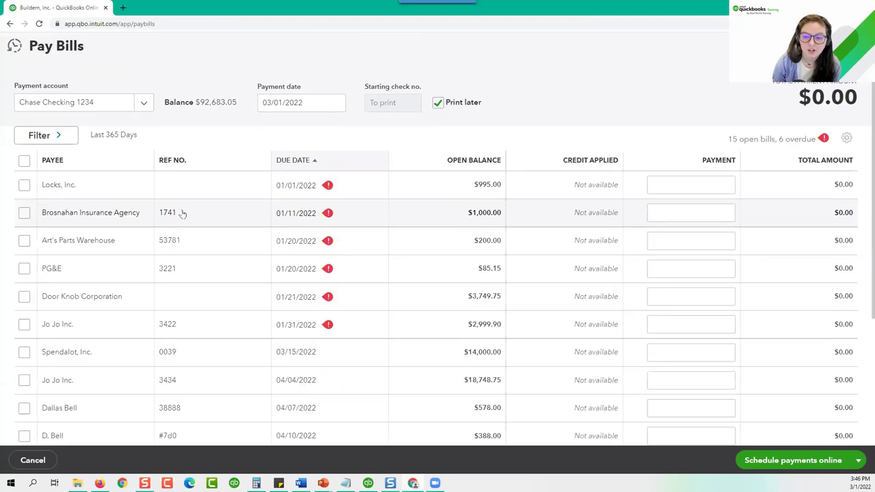
pyautogui.click(45, 186)
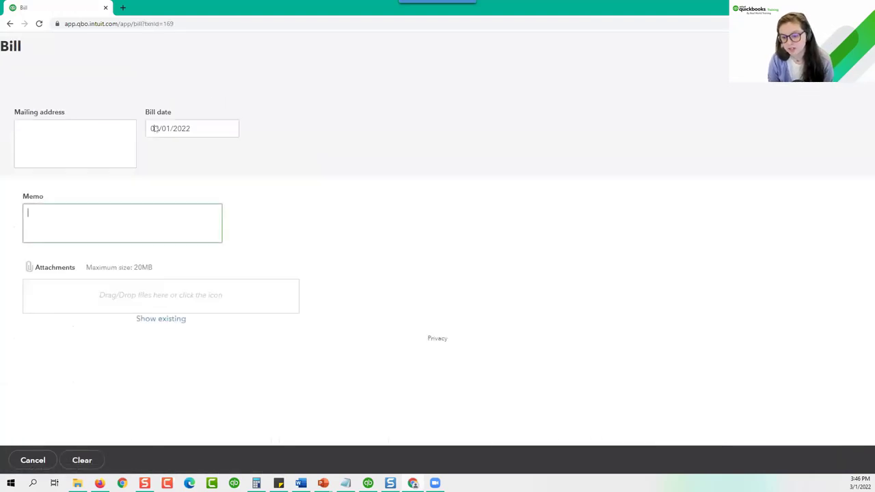
pyautogui.click(862, 46)
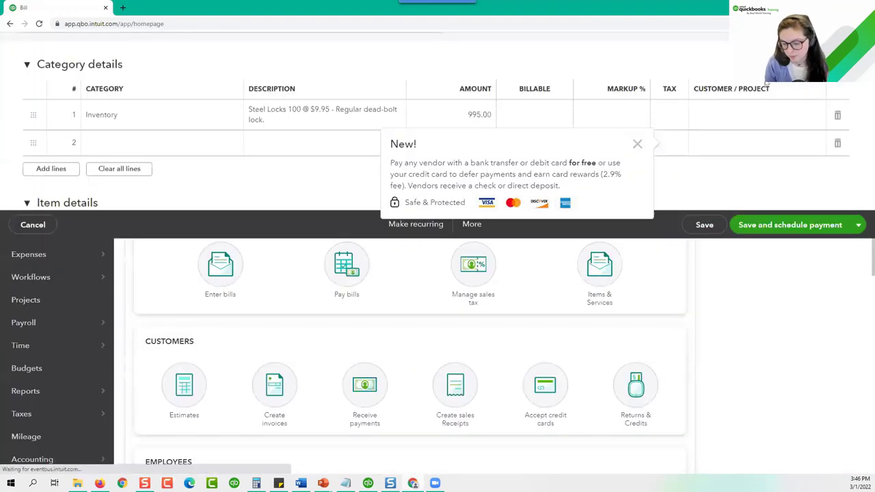
# Go to Pay Bills and select the bills from Locks, Inc., Brosnahan Insurance Agency and Art's Parts Warehouse for payment.
pyautogui.click(57, 83)
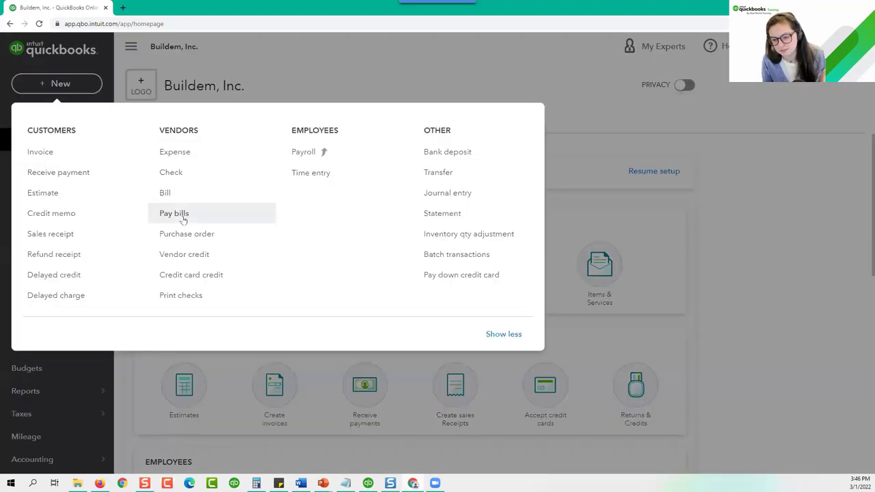
pyautogui.click(183, 214)
pyautogui.click(23, 185)
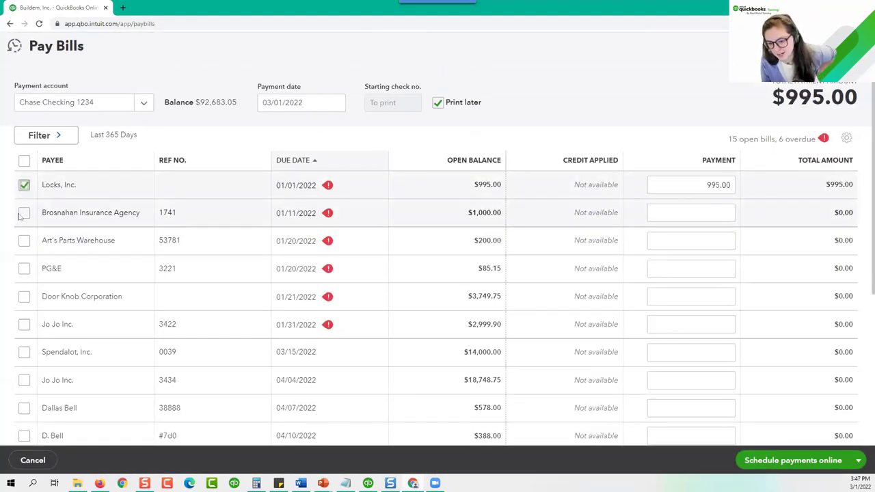
pyautogui.click(24, 213)
pyautogui.click(24, 241)
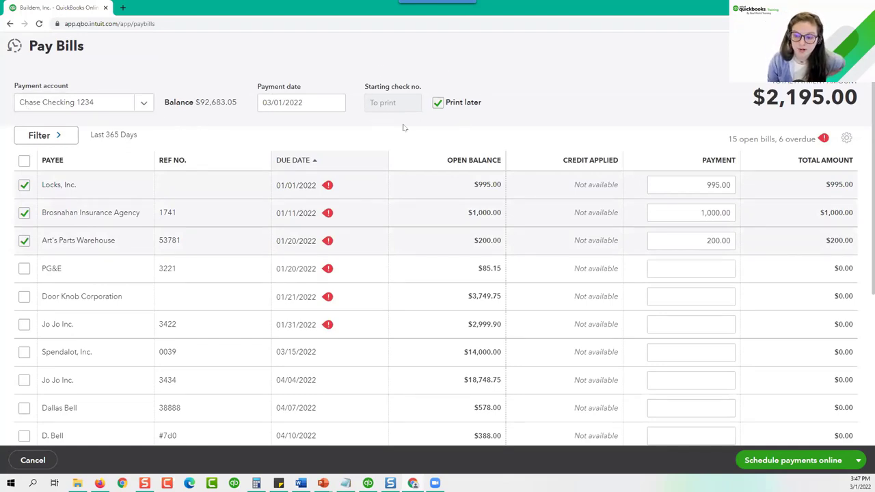
# Turn off Print later for the selected bill payments, view the save options and leave Pay Bills without saving.
pyautogui.click(438, 103)
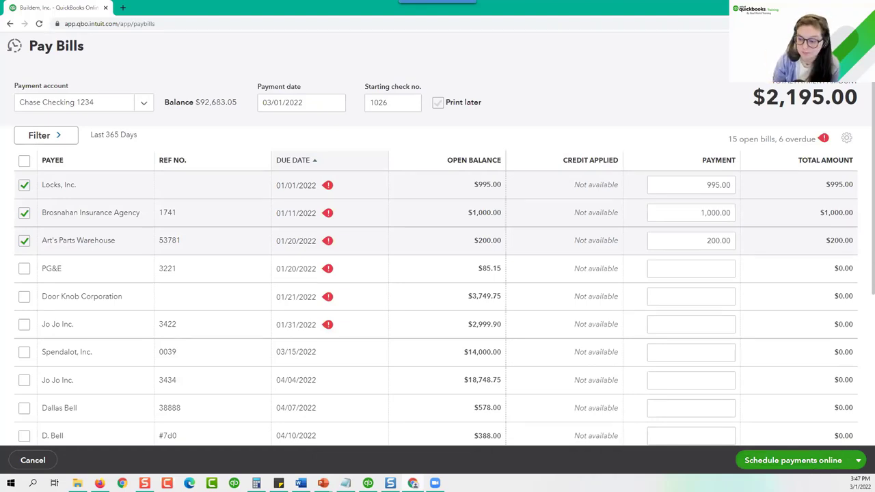
pyautogui.click(857, 461)
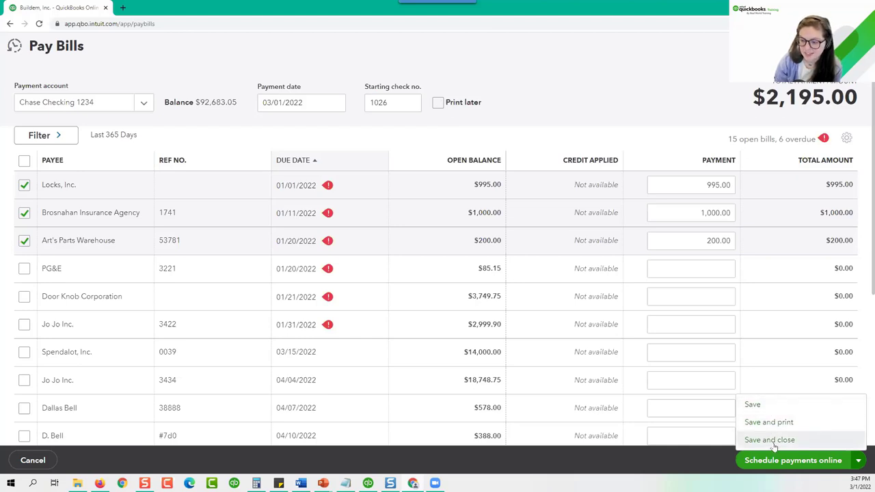
pyautogui.press('Escape')
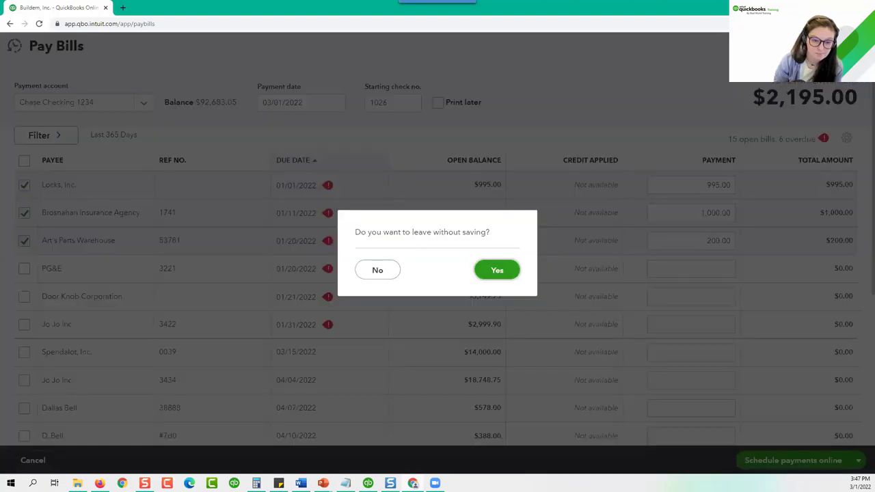
pyautogui.click(497, 271)
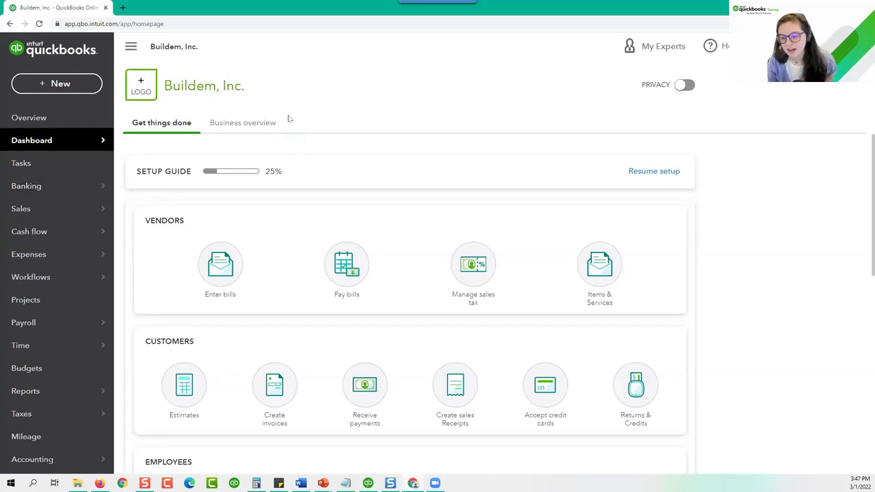
# Examine the bank transactions awaiting review, switching from the checking account to Savings and Mastercard.
pyautogui.click(63, 188)
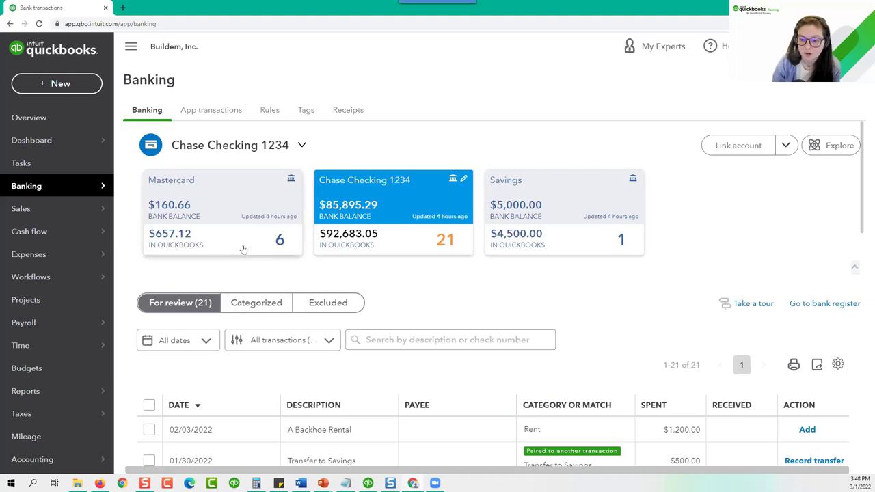
pyautogui.click(578, 200)
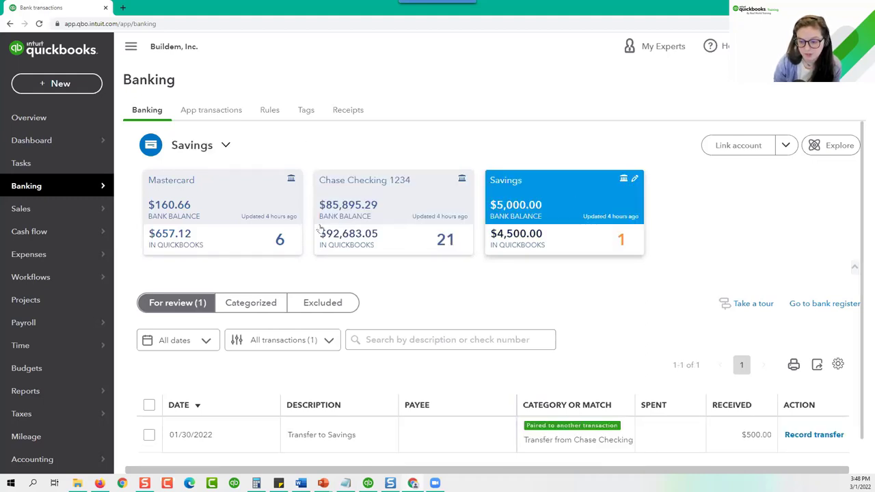
pyautogui.click(294, 229)
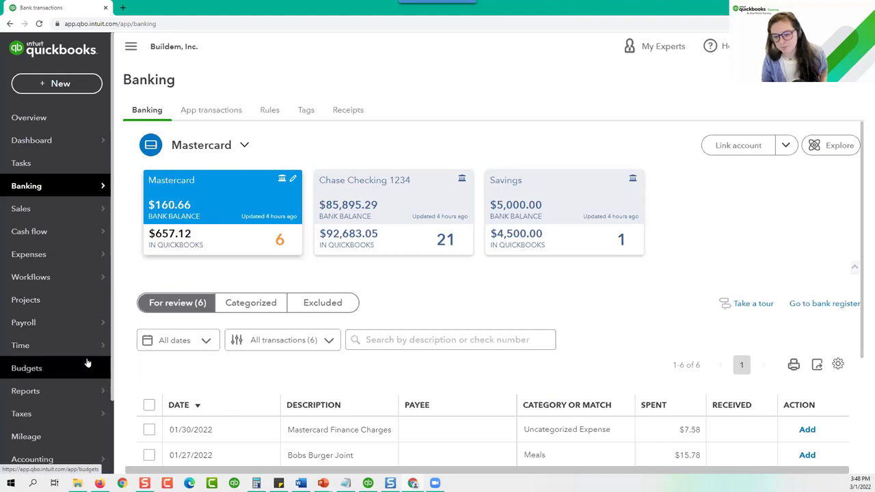
# Examine the standard reports by group, including Business overview, Who owes you and What you owe.
pyautogui.click(88, 392)
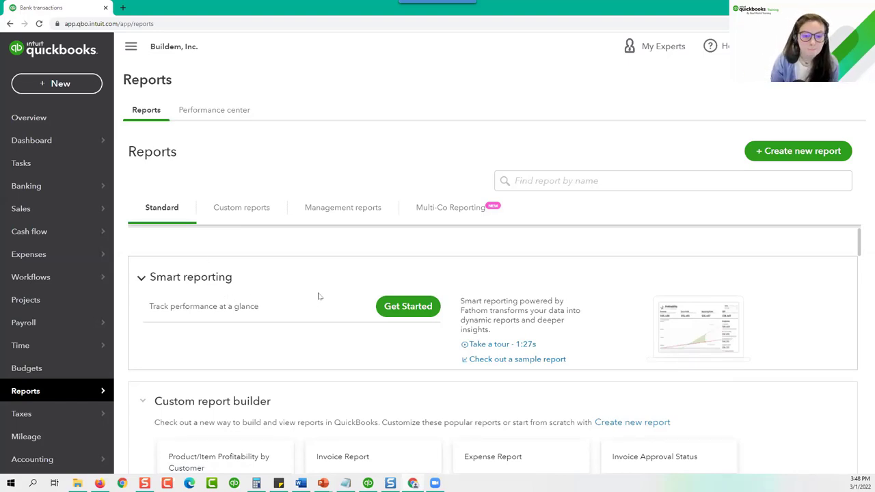
pyautogui.scroll(-2, 318, 296)
pyautogui.scroll(-4, 318, 296)
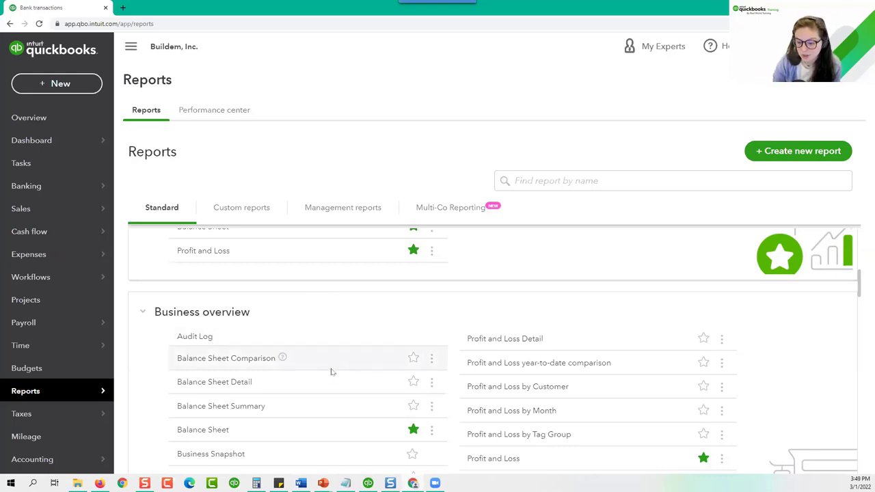
pyautogui.scroll(-1, 220, 415)
pyautogui.scroll(-5, 220, 415)
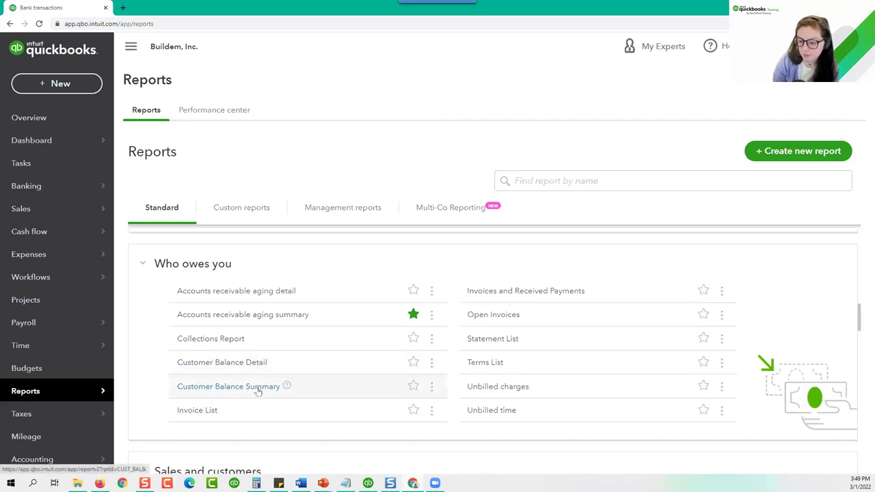
pyautogui.scroll(-6, 322, 396)
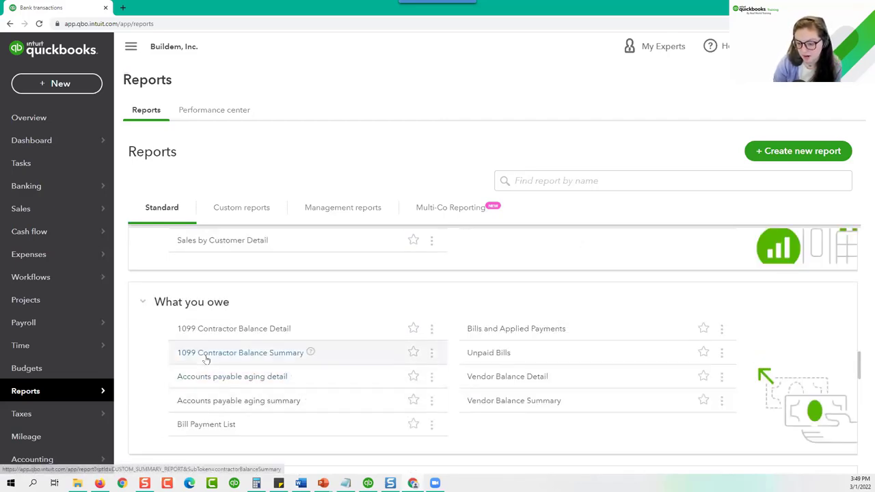
# Look through the What you owe and Expenses and vendors reports, search for "profit" and open the Profit and Loss report.
pyautogui.scroll(2, 206, 360)
pyautogui.scroll(-4, 260, 321)
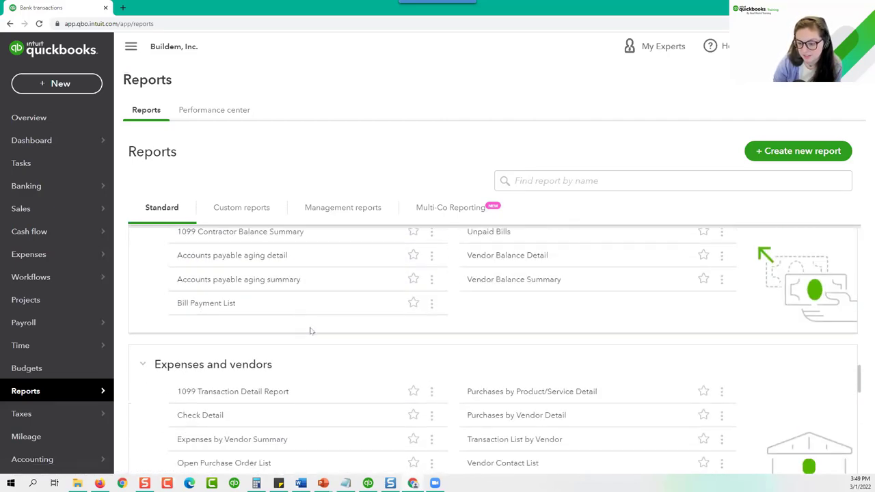
pyautogui.scroll(-2, 310, 331)
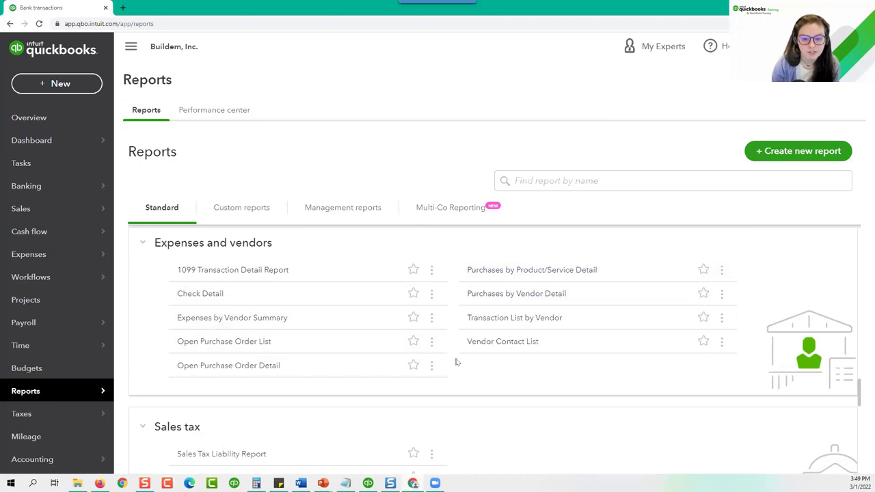
pyautogui.click(552, 183)
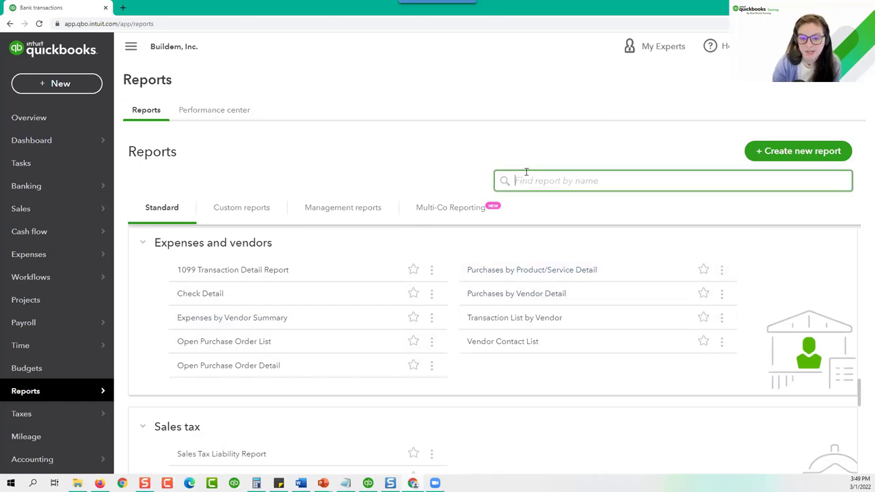
pyautogui.write('profit')
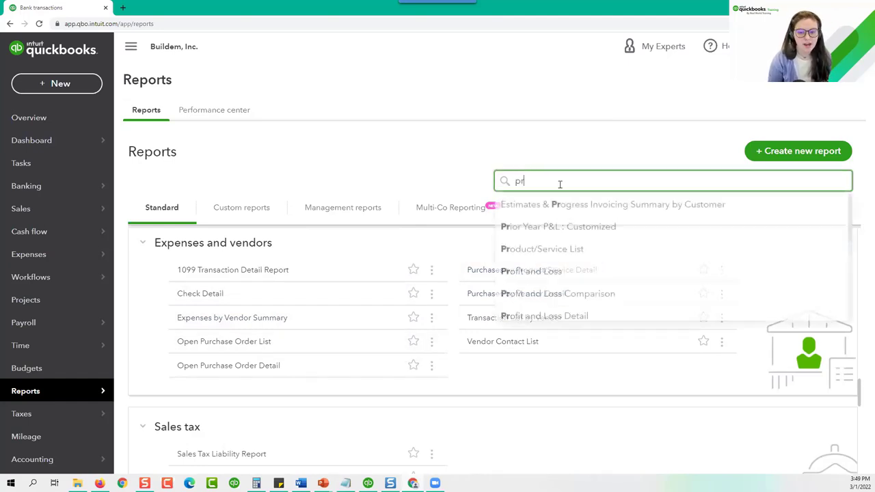
pyautogui.click(552, 204)
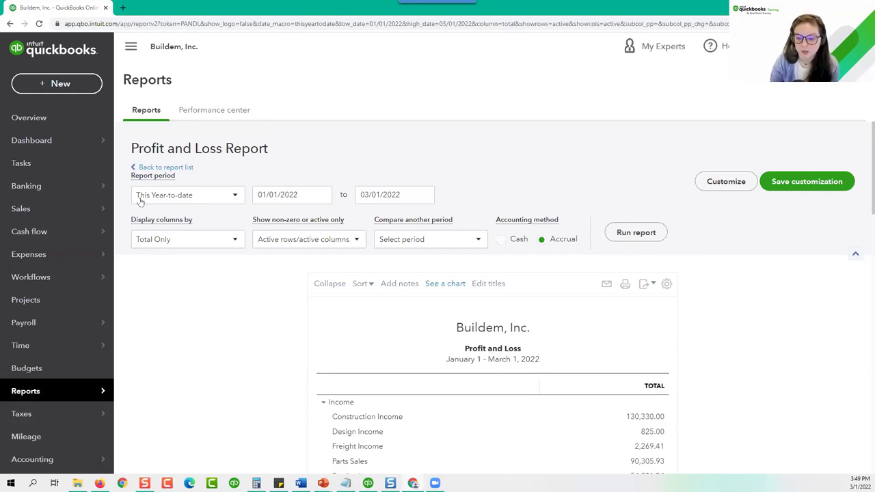
# Set the report period to This Quarter, view the column and period comparison options, and run the Profit and Loss report.
pyautogui.click(235, 196)
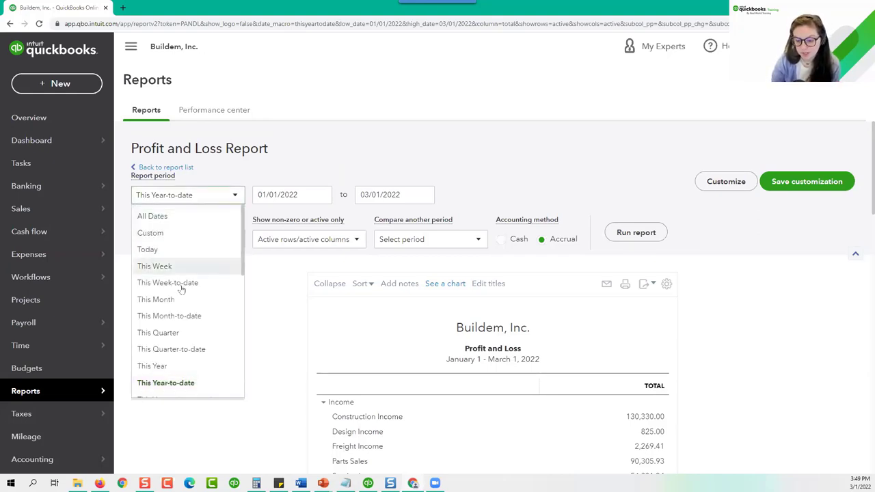
pyautogui.click(191, 333)
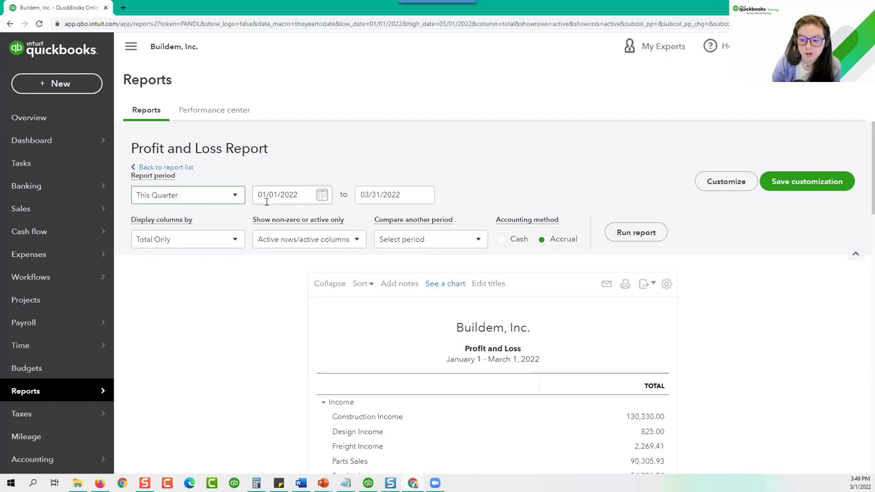
pyautogui.moveTo(262, 196)
pyautogui.mouseDown()
pyautogui.moveTo(311, 194)
pyautogui.moveTo(257, 196)
pyautogui.mouseUp()
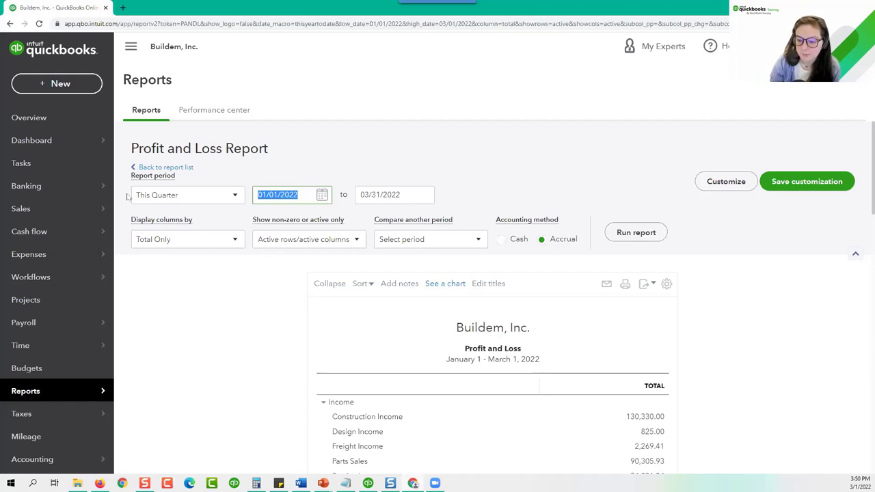
pyautogui.click(176, 245)
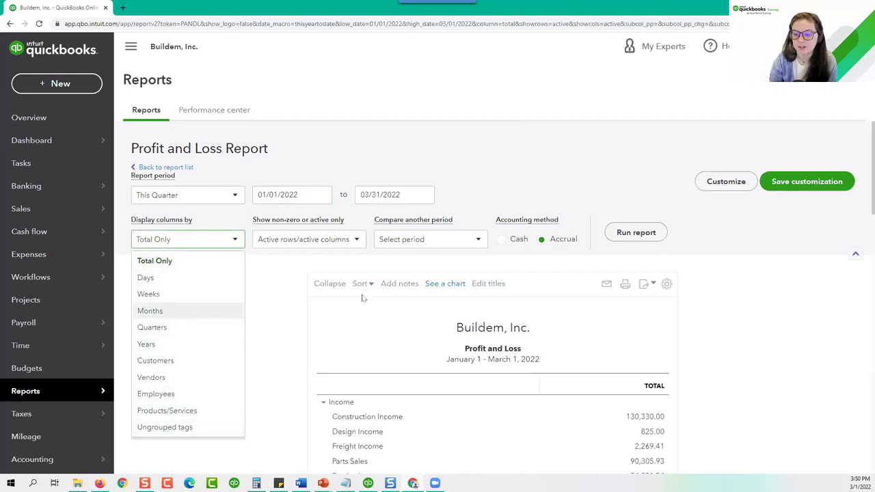
pyautogui.click(423, 245)
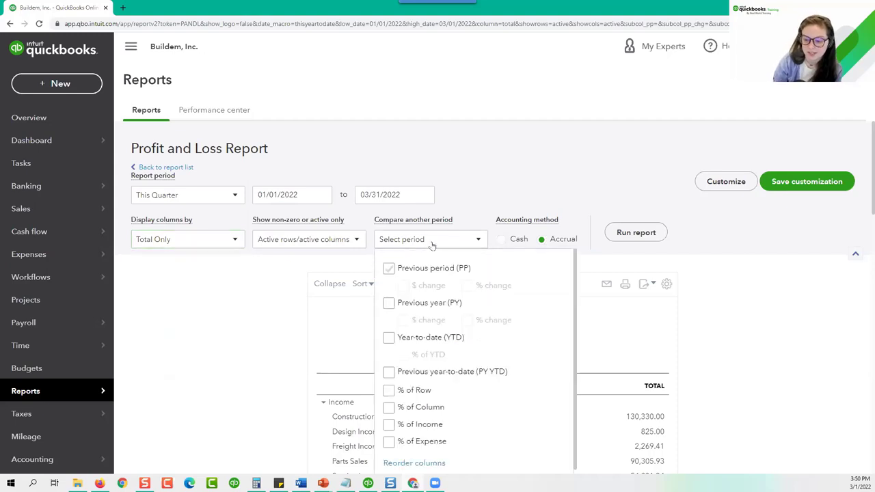
pyautogui.click(529, 181)
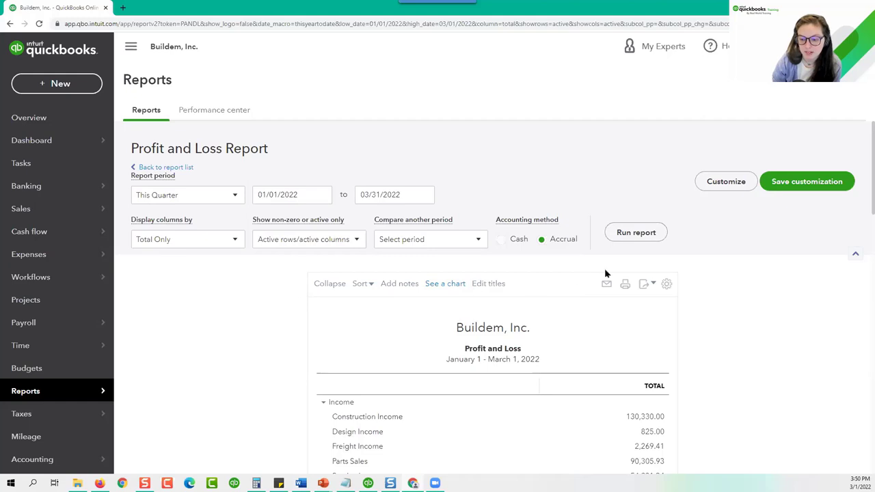
pyautogui.click(634, 233)
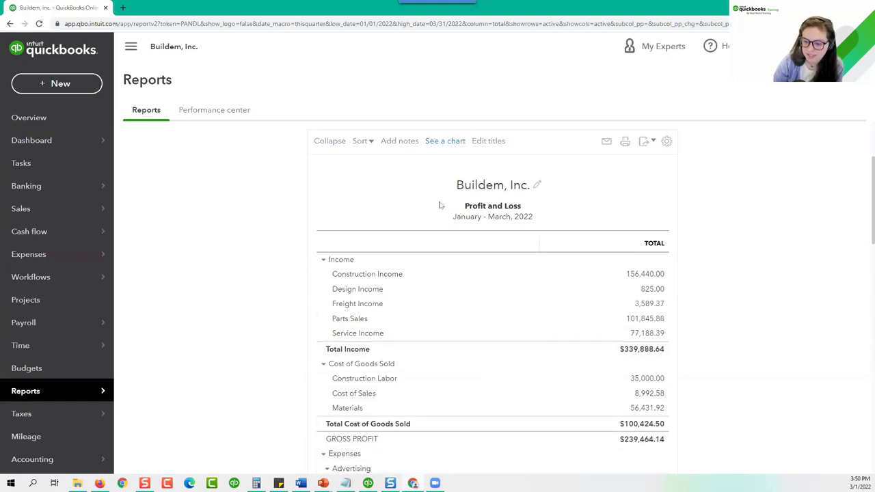
# Check the editable report titles without changing them, and collapse and re-expand the subaccount rows.
pyautogui.click(481, 192)
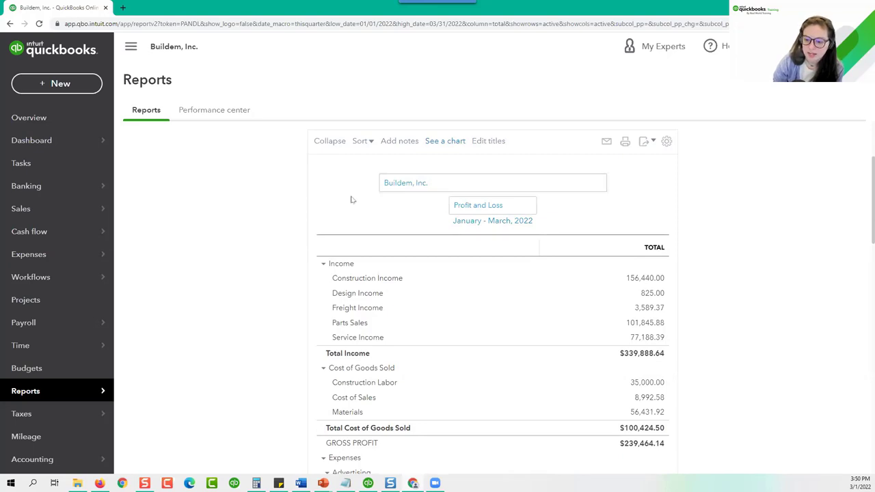
pyautogui.click(258, 203)
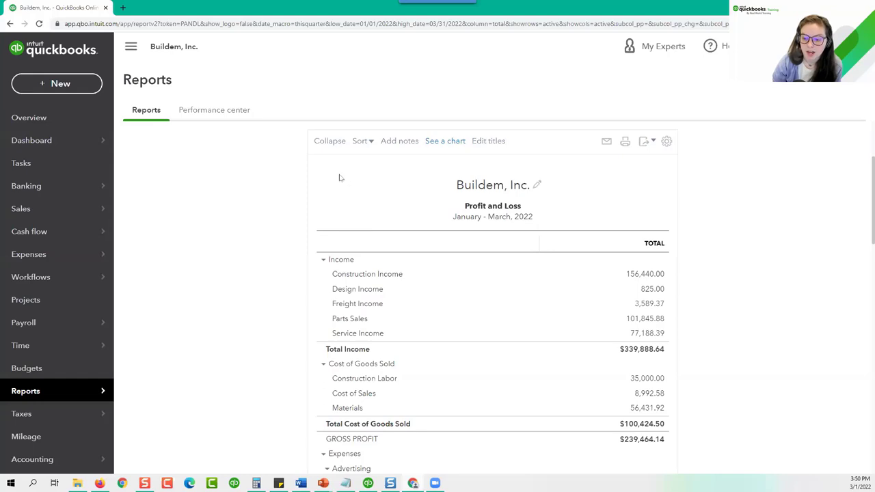
pyautogui.click(327, 141)
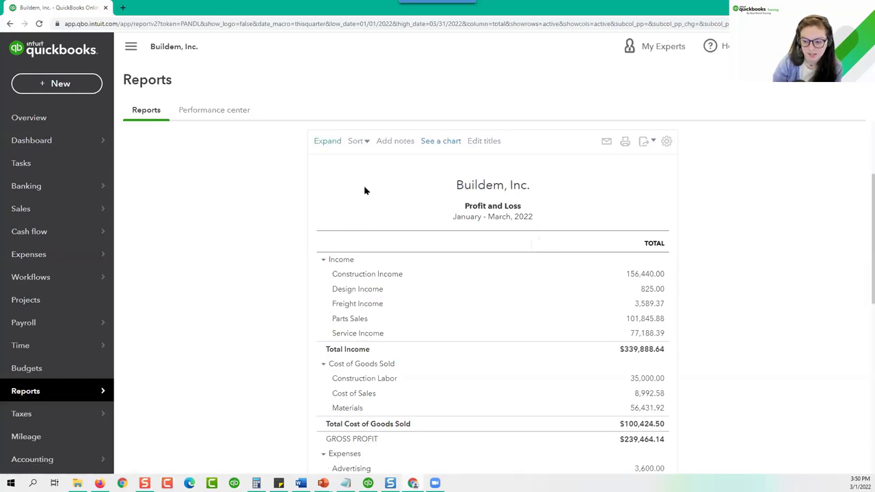
pyautogui.scroll(-4, 396, 319)
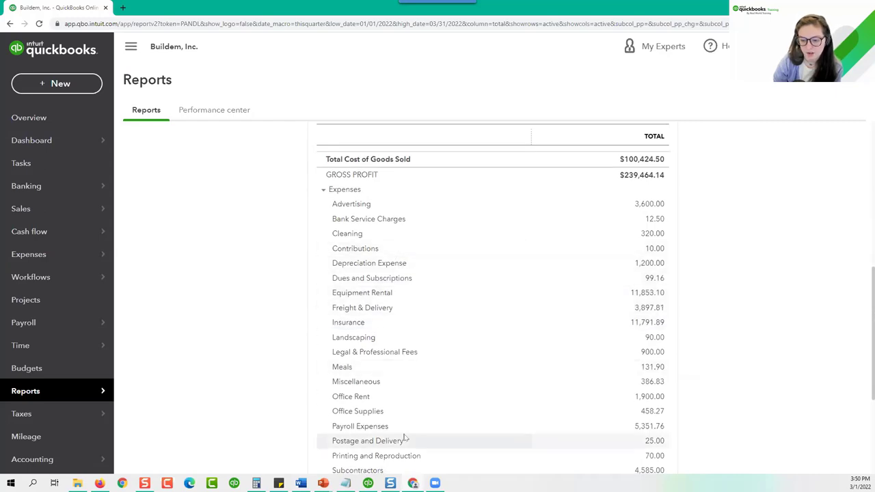
pyautogui.scroll(6, 403, 437)
pyautogui.click(328, 284)
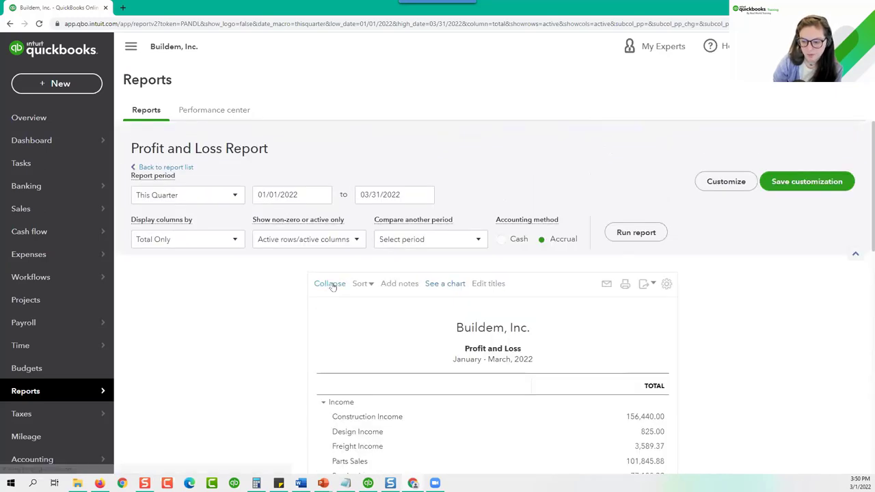
pyautogui.scroll(-6, 444, 317)
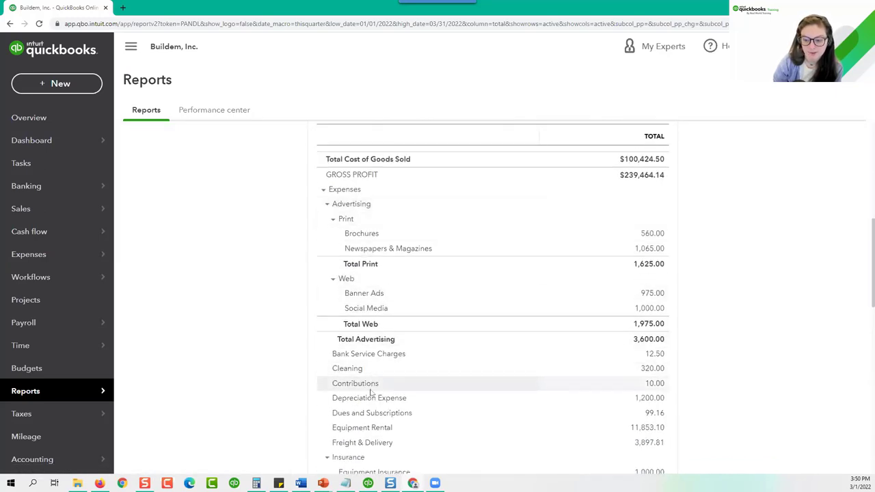
pyautogui.scroll(4, 480, 420)
pyautogui.scroll(1, 479, 420)
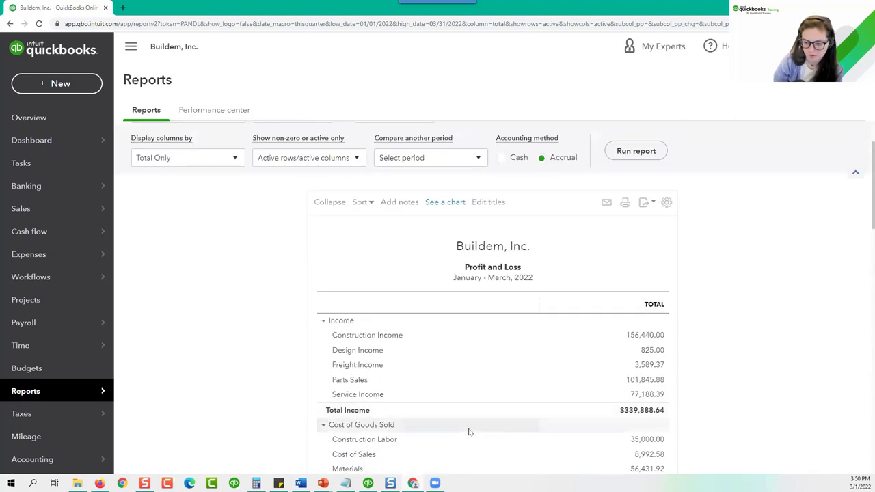
pyautogui.scroll(1, 464, 430)
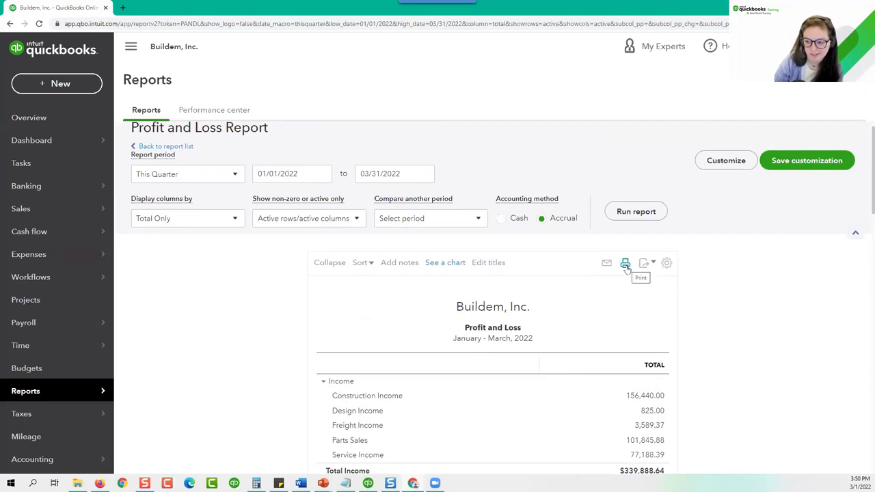
# View the report's export options, and turn the Compact display density off and back on.
pyautogui.click(647, 265)
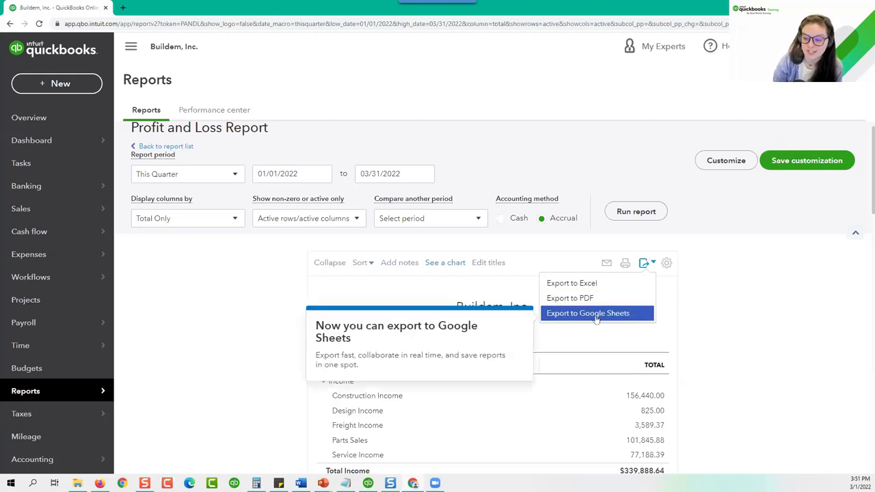
pyautogui.click(666, 264)
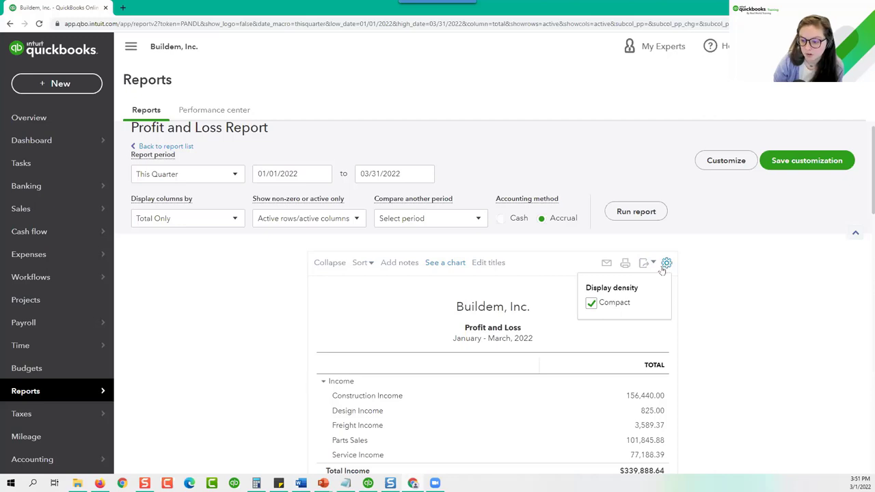
pyautogui.click(591, 303)
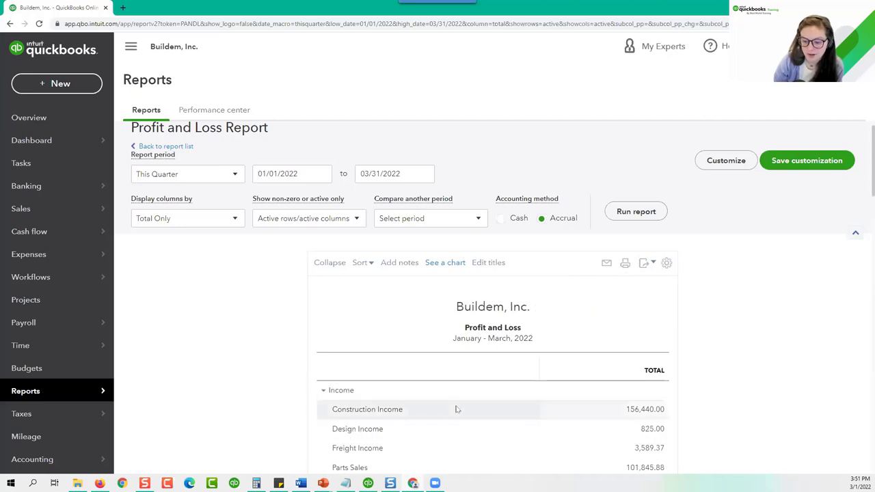
pyautogui.scroll(-1, 457, 409)
pyautogui.click(666, 202)
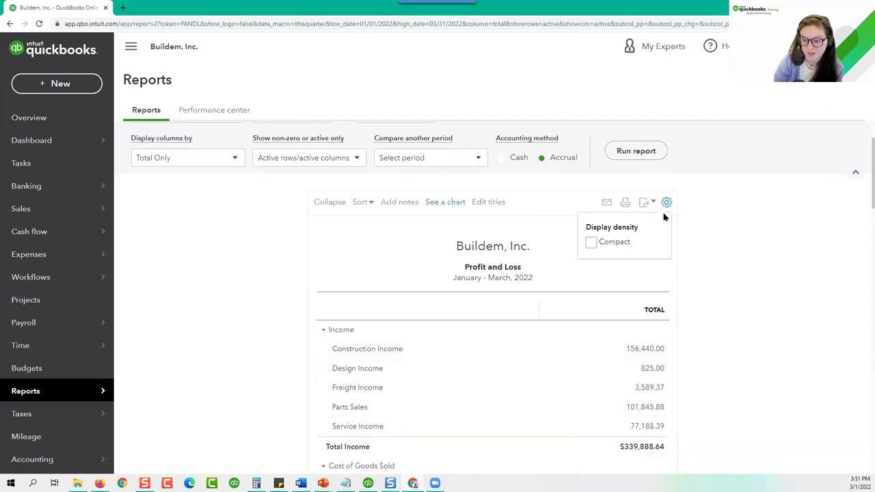
pyautogui.click(591, 242)
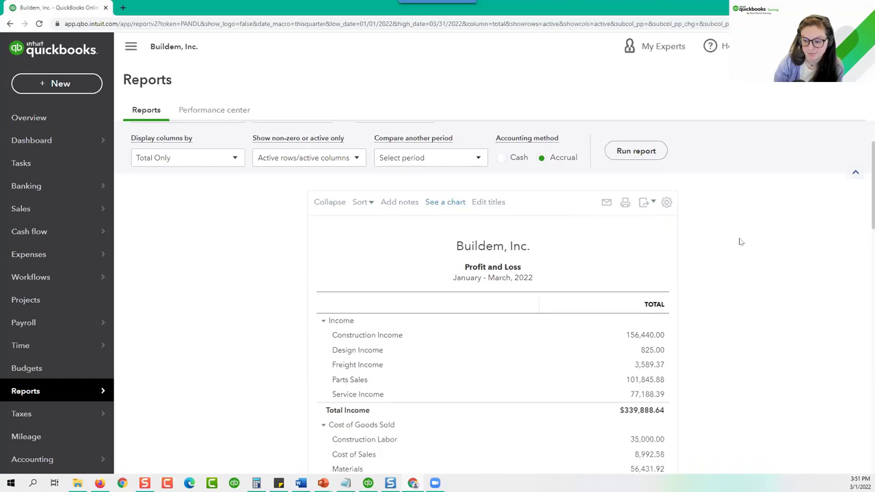
# Customize the report to show negative numbers in red, view the available filters and run it.
pyautogui.scroll(2, 597, 363)
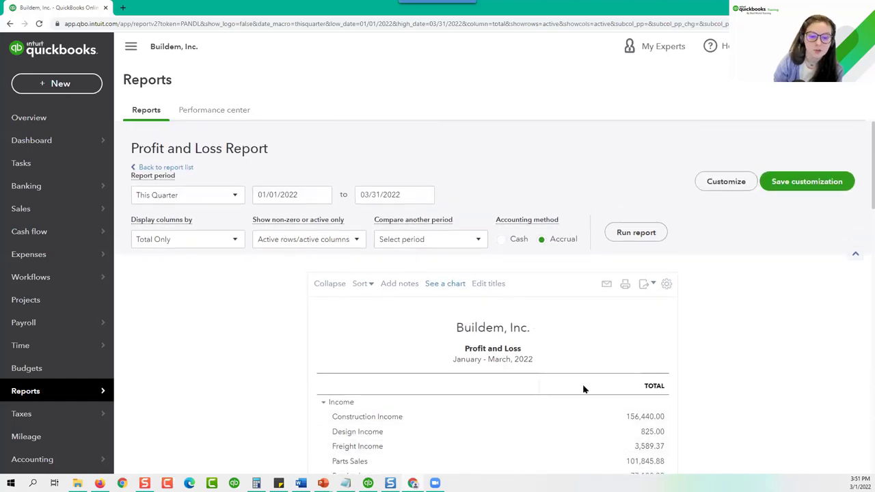
pyautogui.click(728, 182)
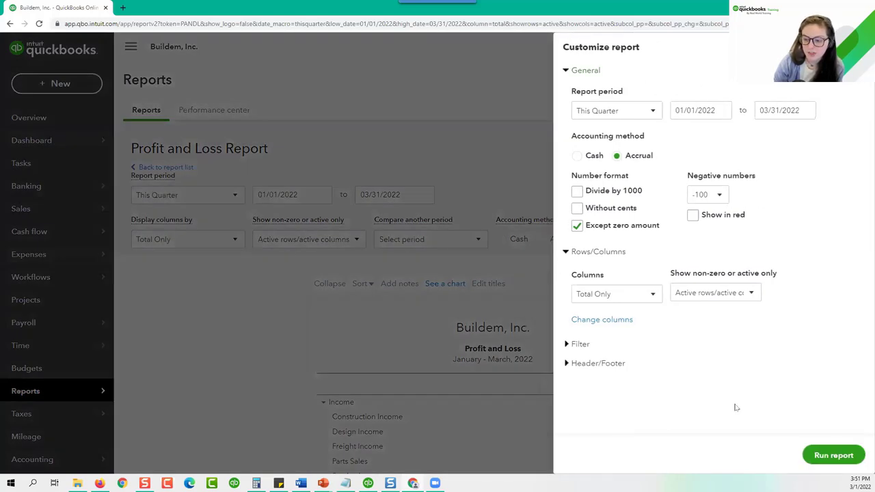
pyautogui.click(692, 216)
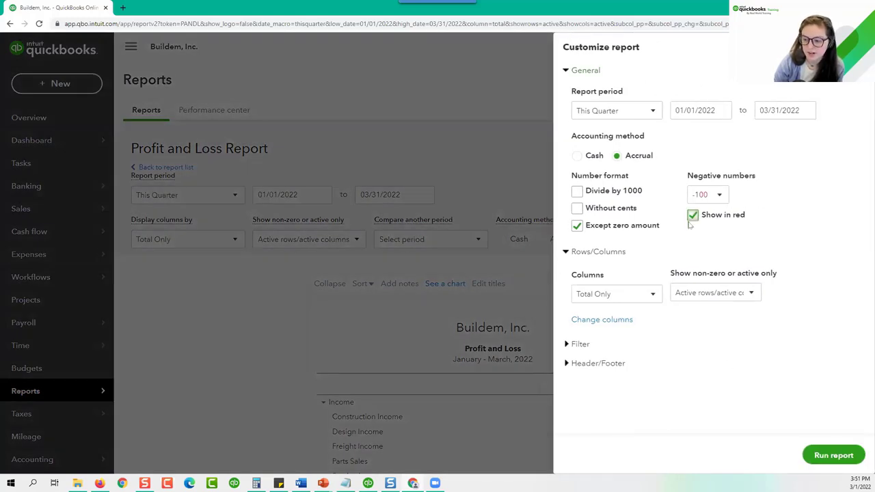
pyautogui.click(576, 208)
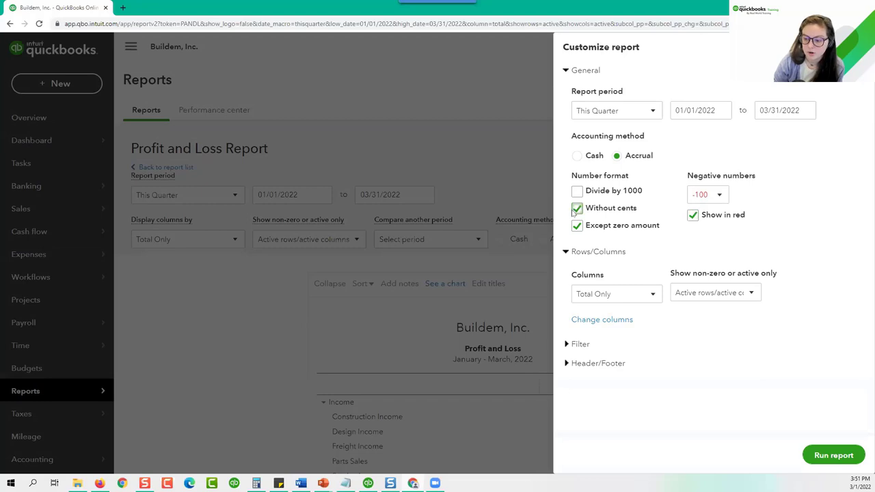
pyautogui.click(575, 209)
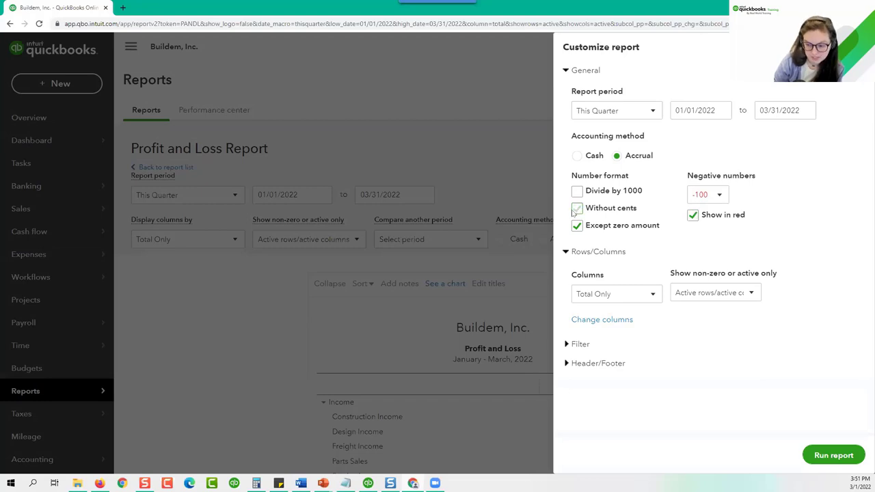
pyautogui.click(568, 344)
pyautogui.scroll(-3, 632, 328)
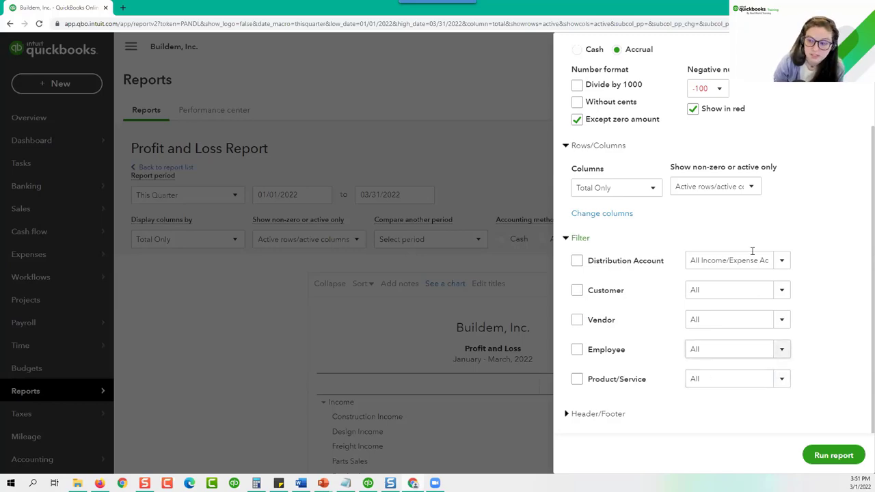
pyautogui.click(847, 455)
pyautogui.scroll(-2, 759, 439)
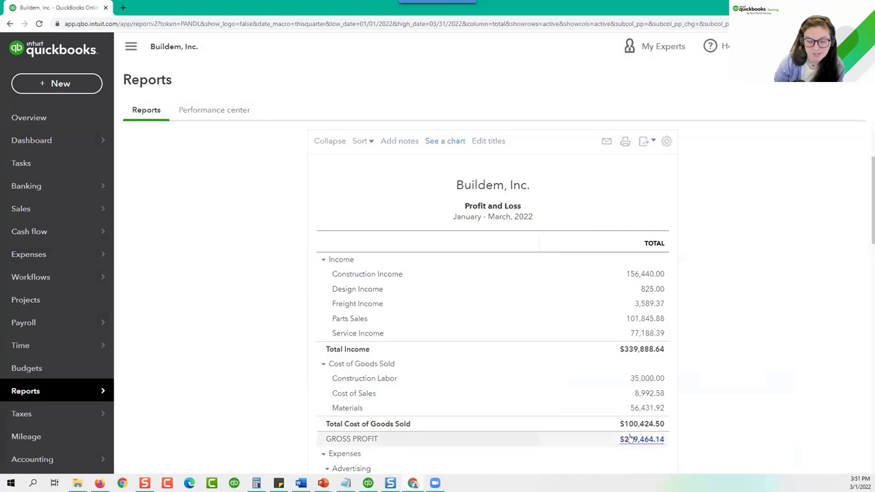
# Save the customized Profit and Loss report under the custom name Quarterly P&L, without a group or sharing.
pyautogui.scroll(2, 632, 440)
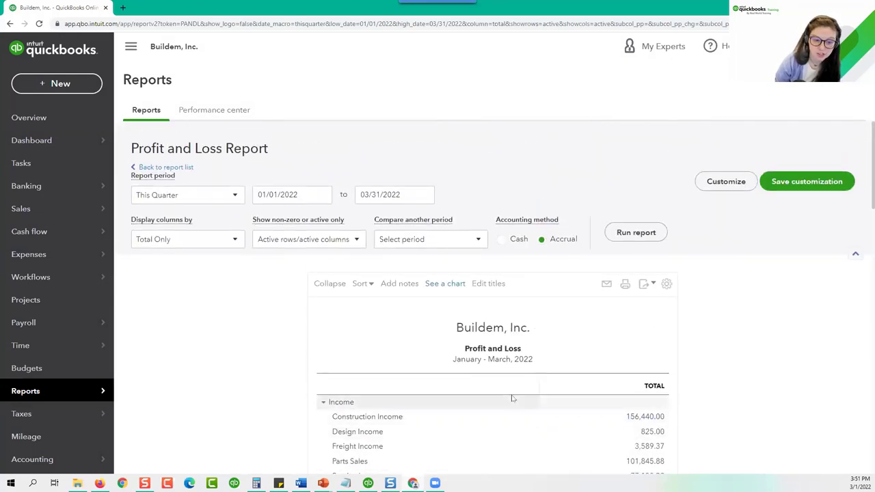
pyautogui.click(789, 183)
pyautogui.moveTo(751, 233); pyautogui.dragTo(658, 255)
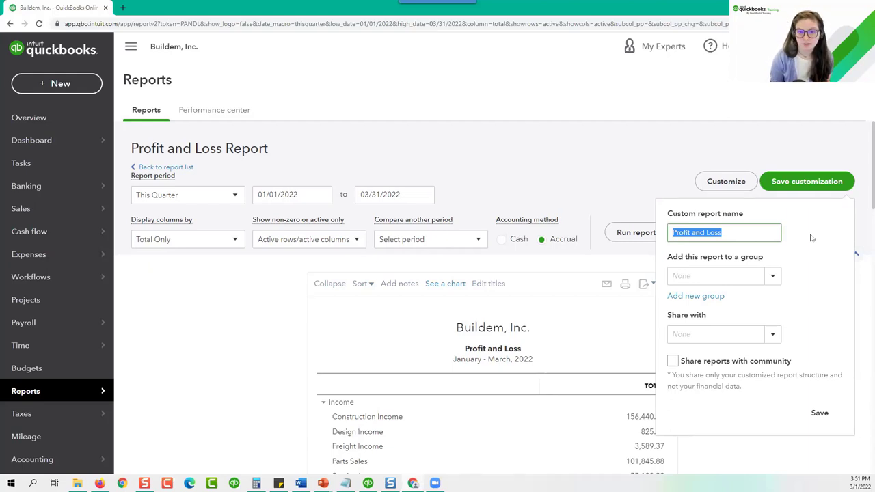
pyautogui.write('Quar')
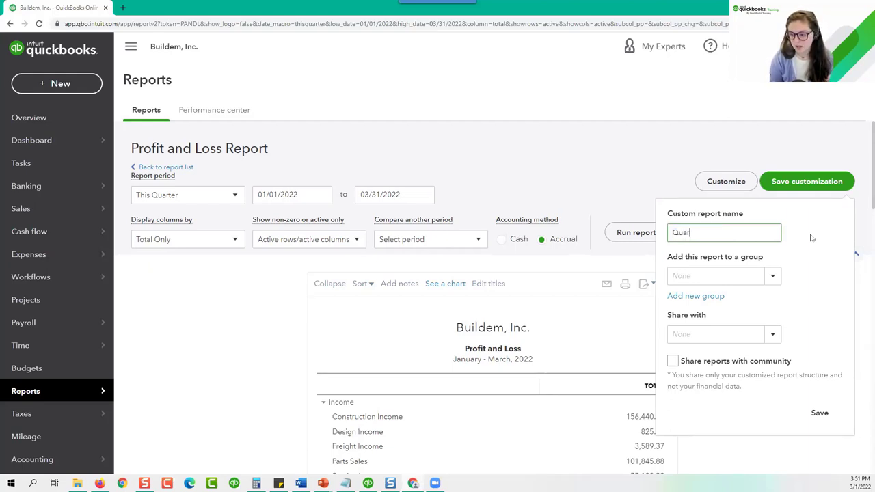
pyautogui.write('terly P&L')
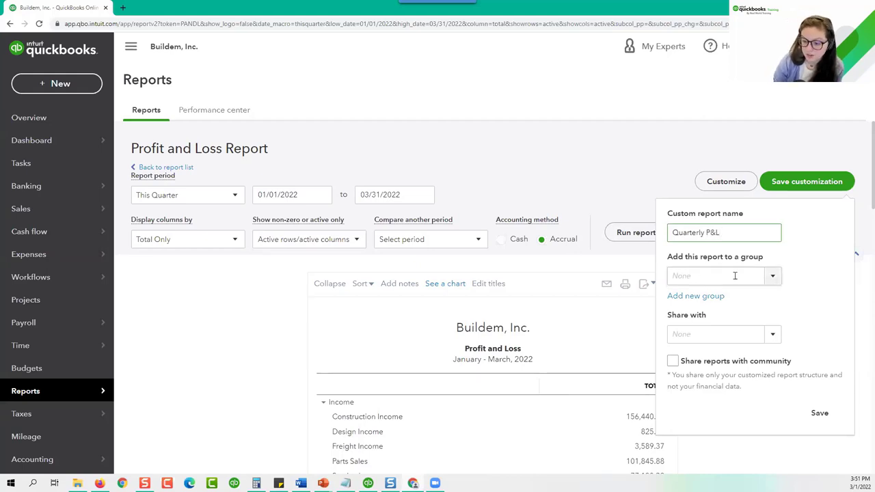
pyautogui.click(819, 413)
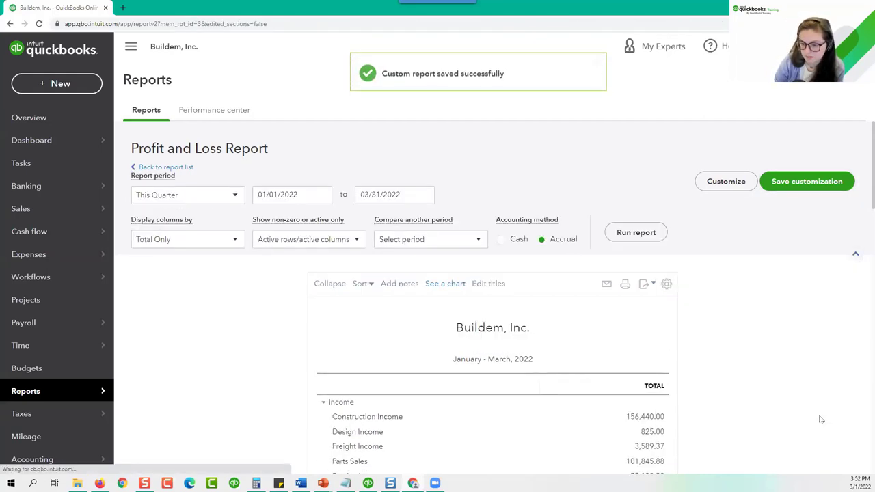
pyautogui.scroll(-2, 241, 349)
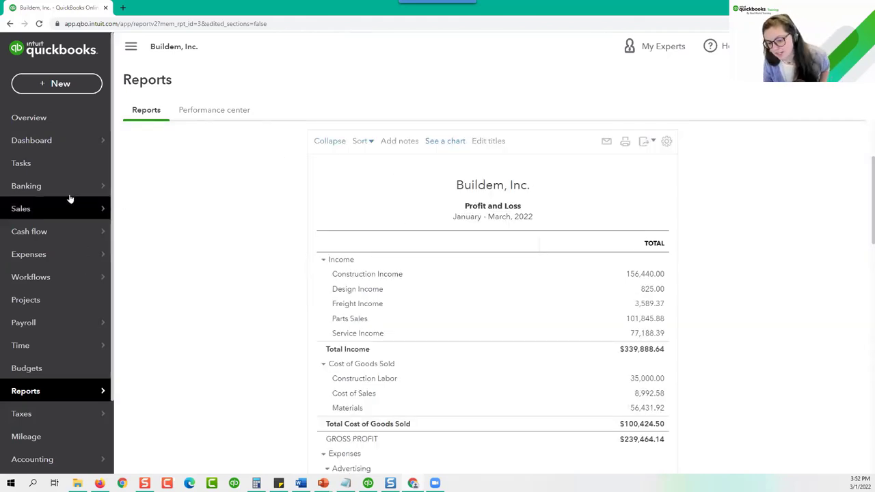
# From the custom reports list, view the email schedule options of Quarterly P&L without saving them, and open the saved report.
pyautogui.click(83, 390)
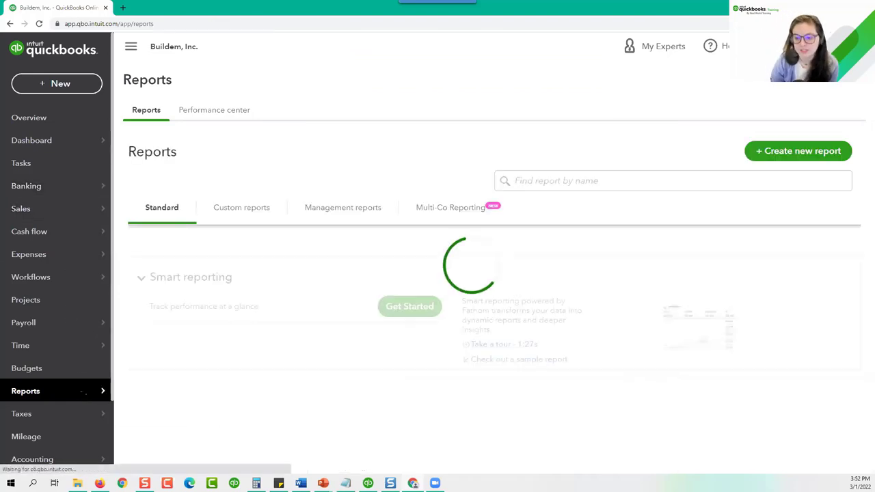
pyautogui.click(258, 217)
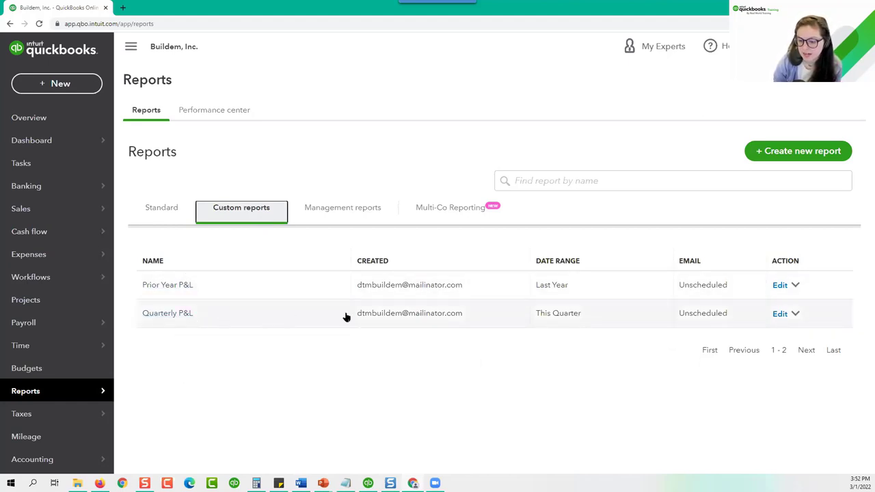
pyautogui.click(780, 313)
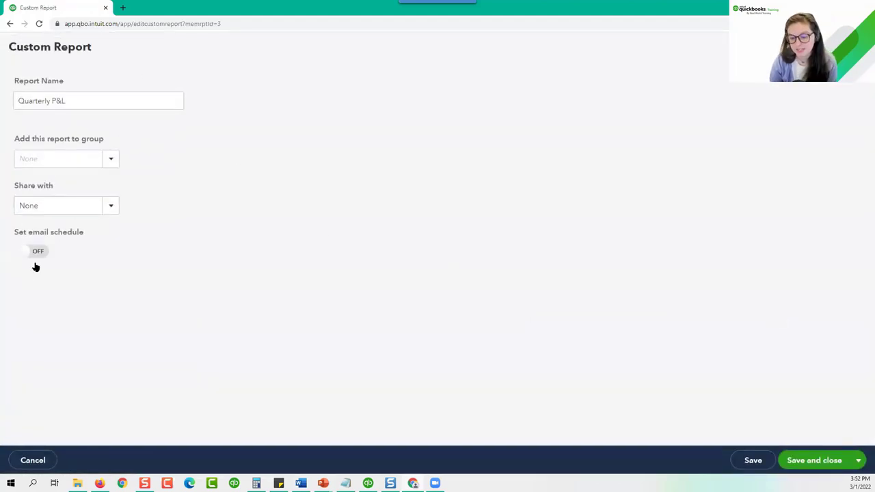
pyautogui.click(46, 251)
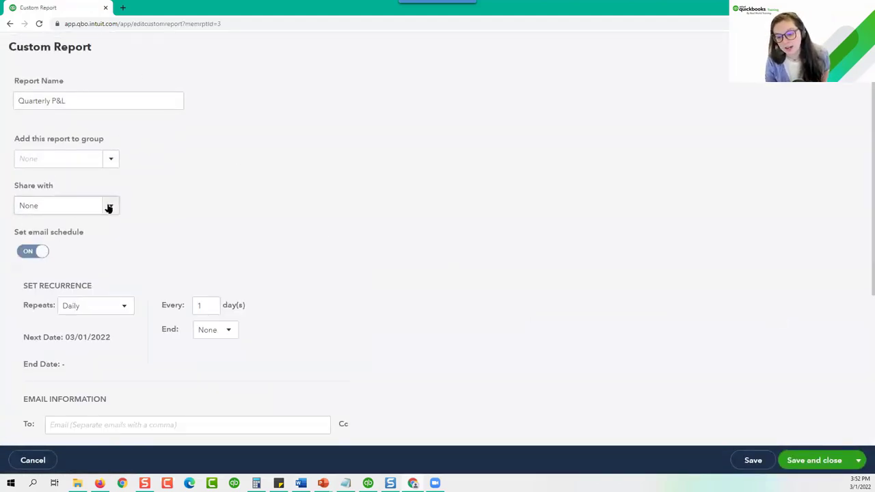
pyautogui.scroll(-3, 156, 212)
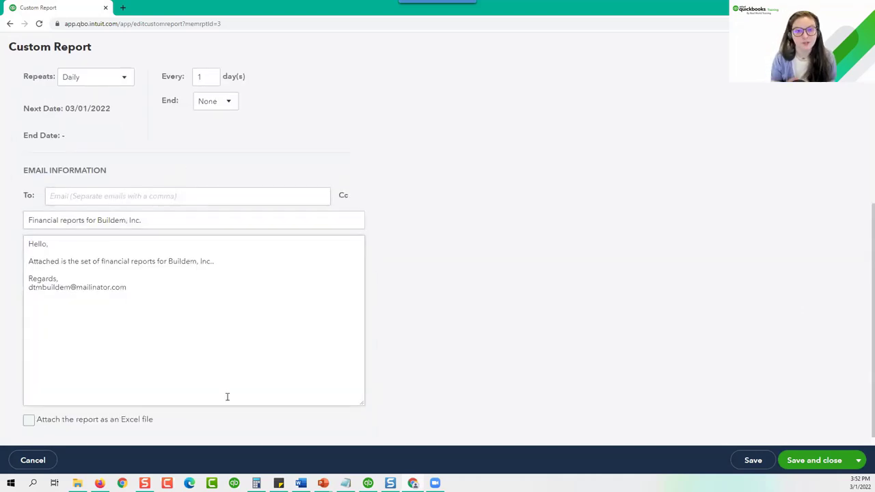
pyautogui.click(102, 196)
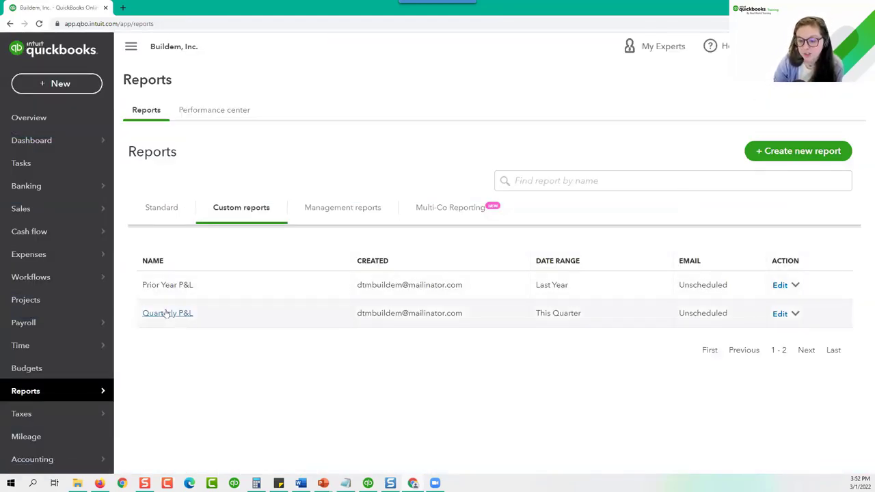
pyautogui.click(168, 314)
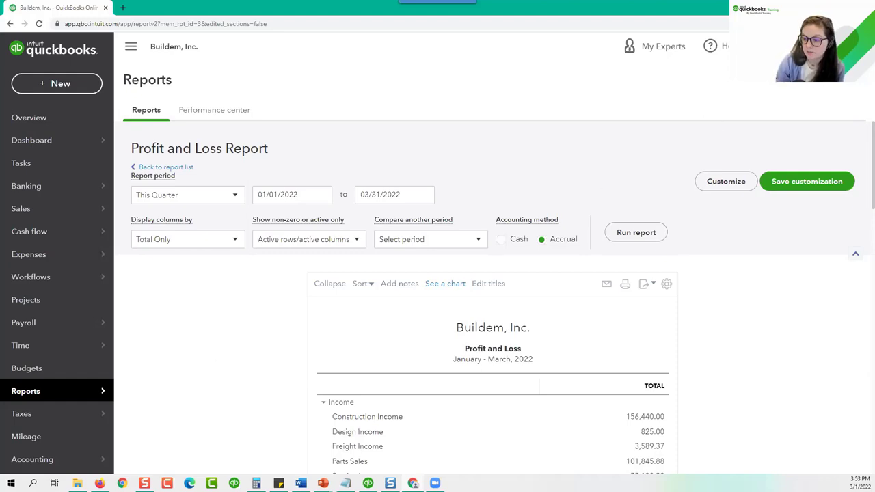
# Open Manage users to view the accounting firms and the users list, and check the company settings and lists options.
pyautogui.click(817, 46)
pyautogui.click(353, 130)
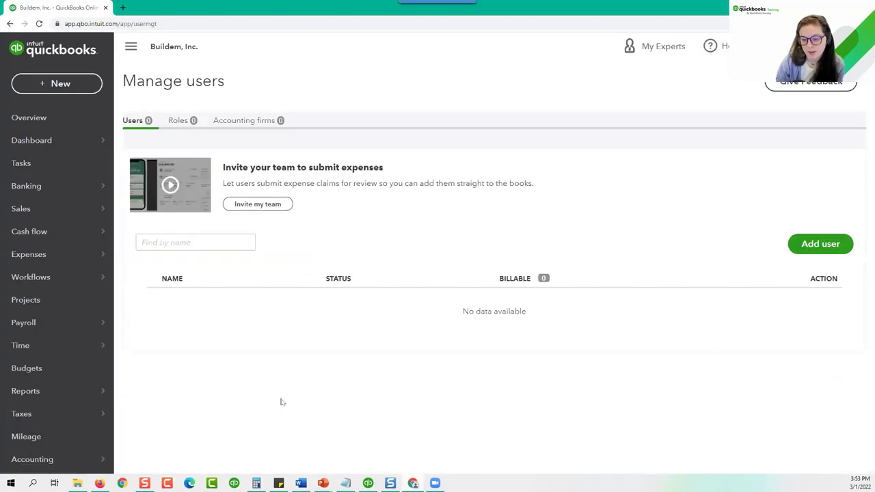
pyautogui.click(230, 123)
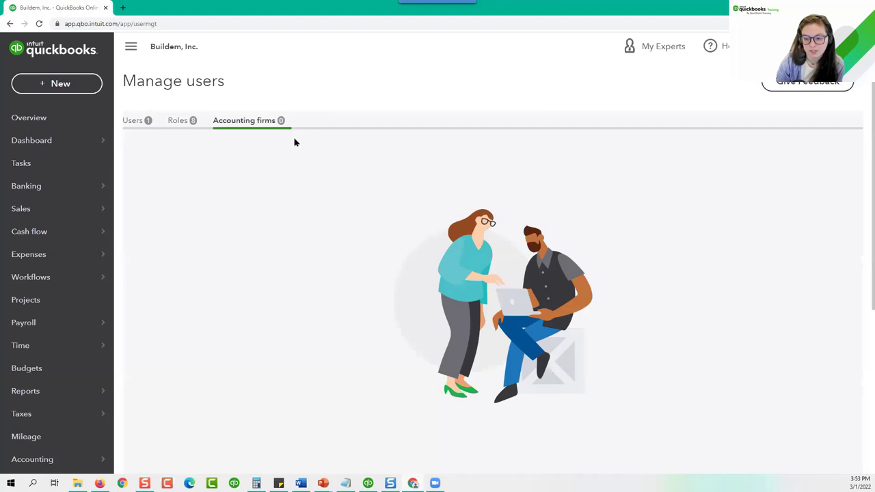
pyautogui.click(133, 119)
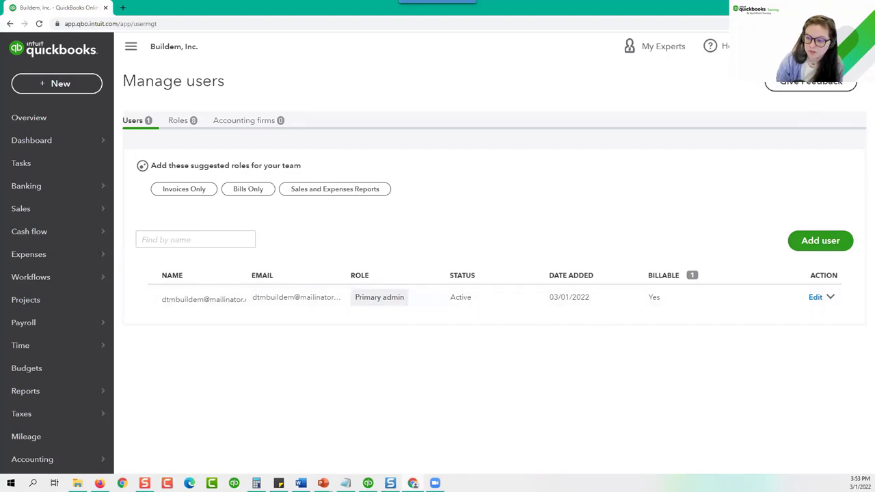
pyautogui.click(830, 46)
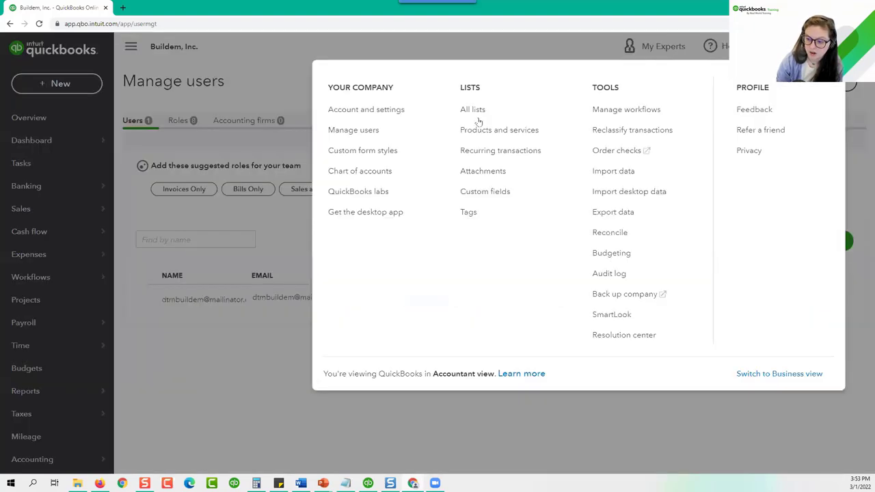
pyautogui.click(248, 357)
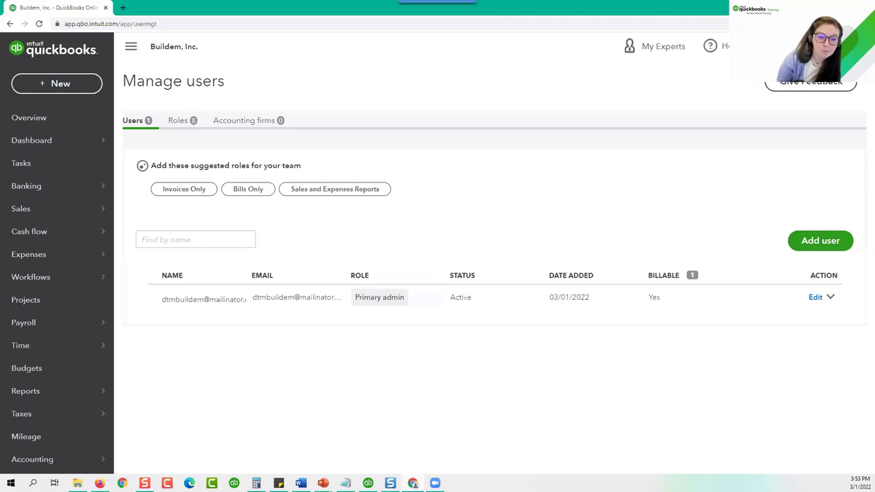